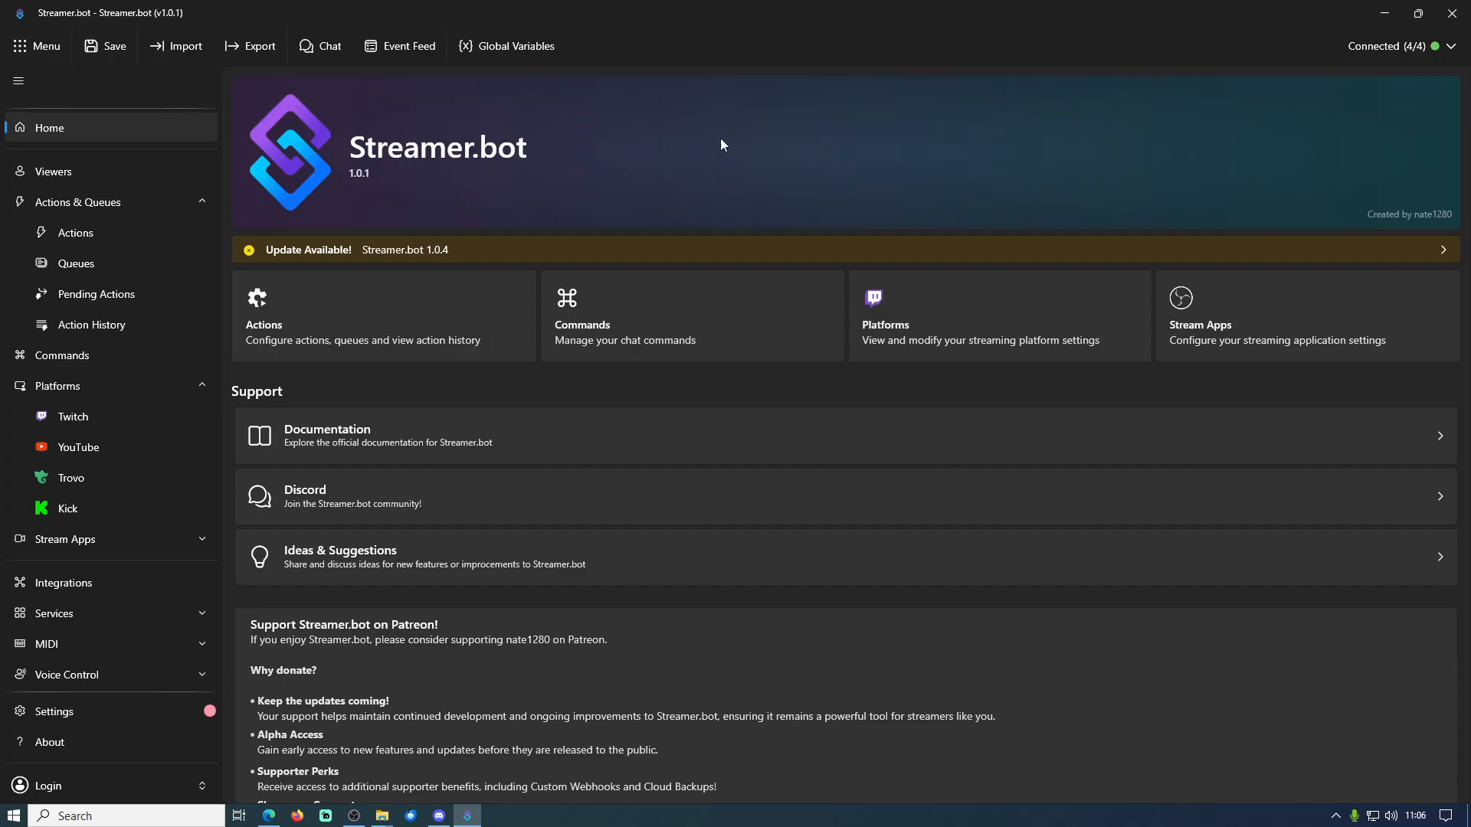
Check the YouTube platform's connected broadcaster and bot accounts, and open the list of actions
{"action": "left_click", "coordinate": [111, 447]}
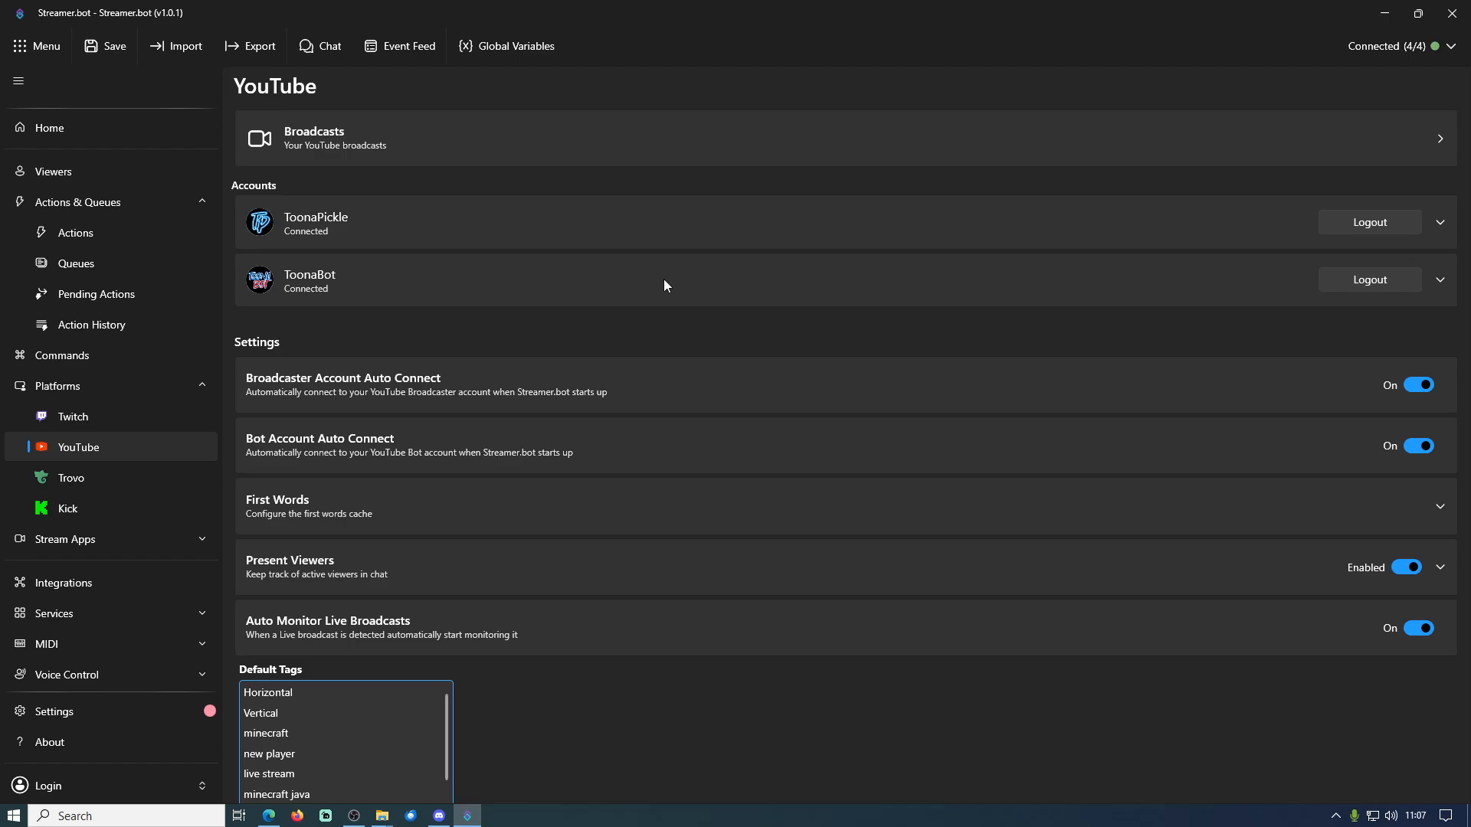
{"action": "left_click", "coordinate": [144, 239]}
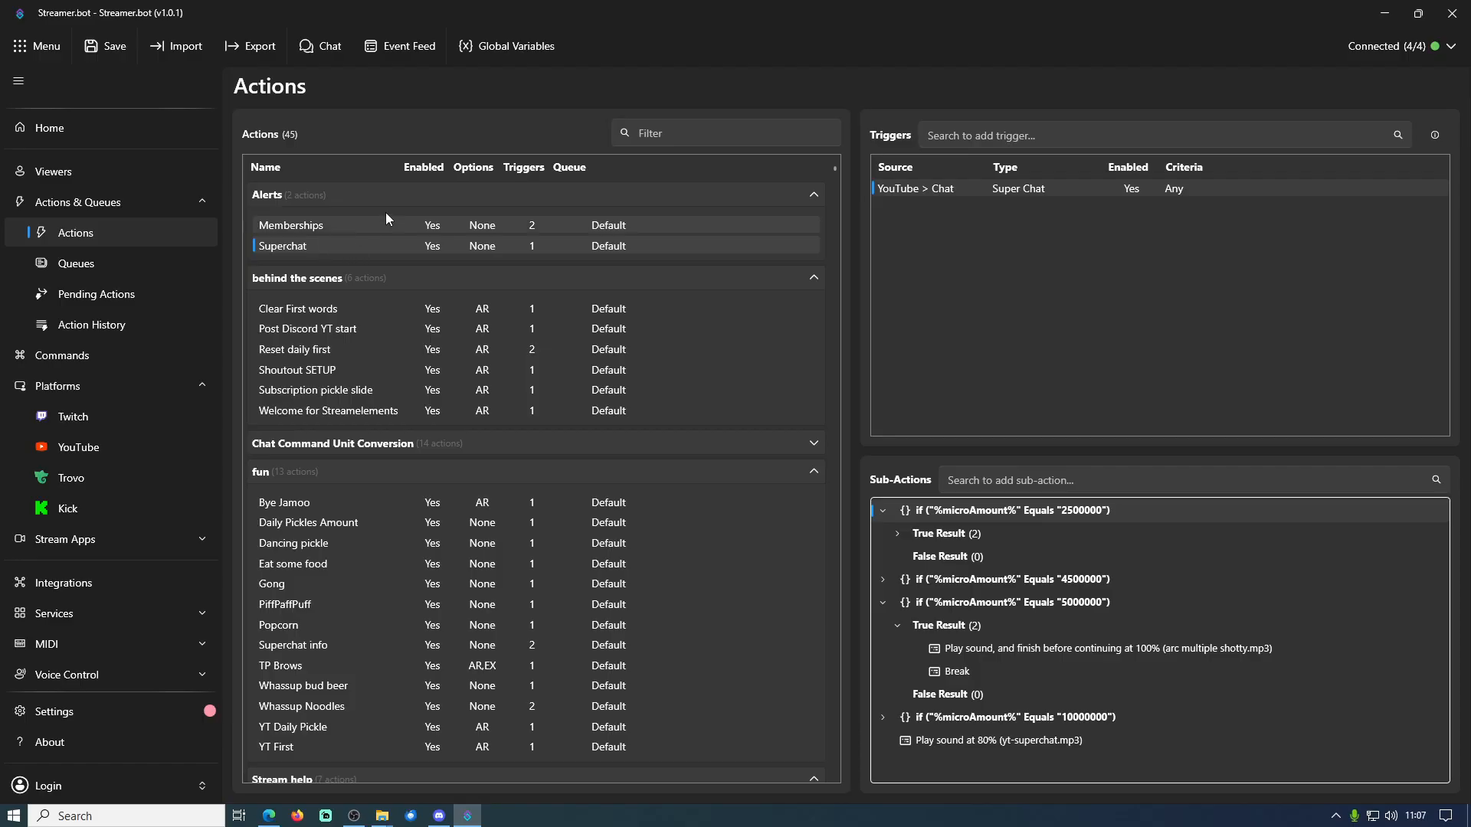
View the blank form for adding an action to the Alerts group, and close it without adding one
{"action": "right_click", "coordinate": [420, 198]}
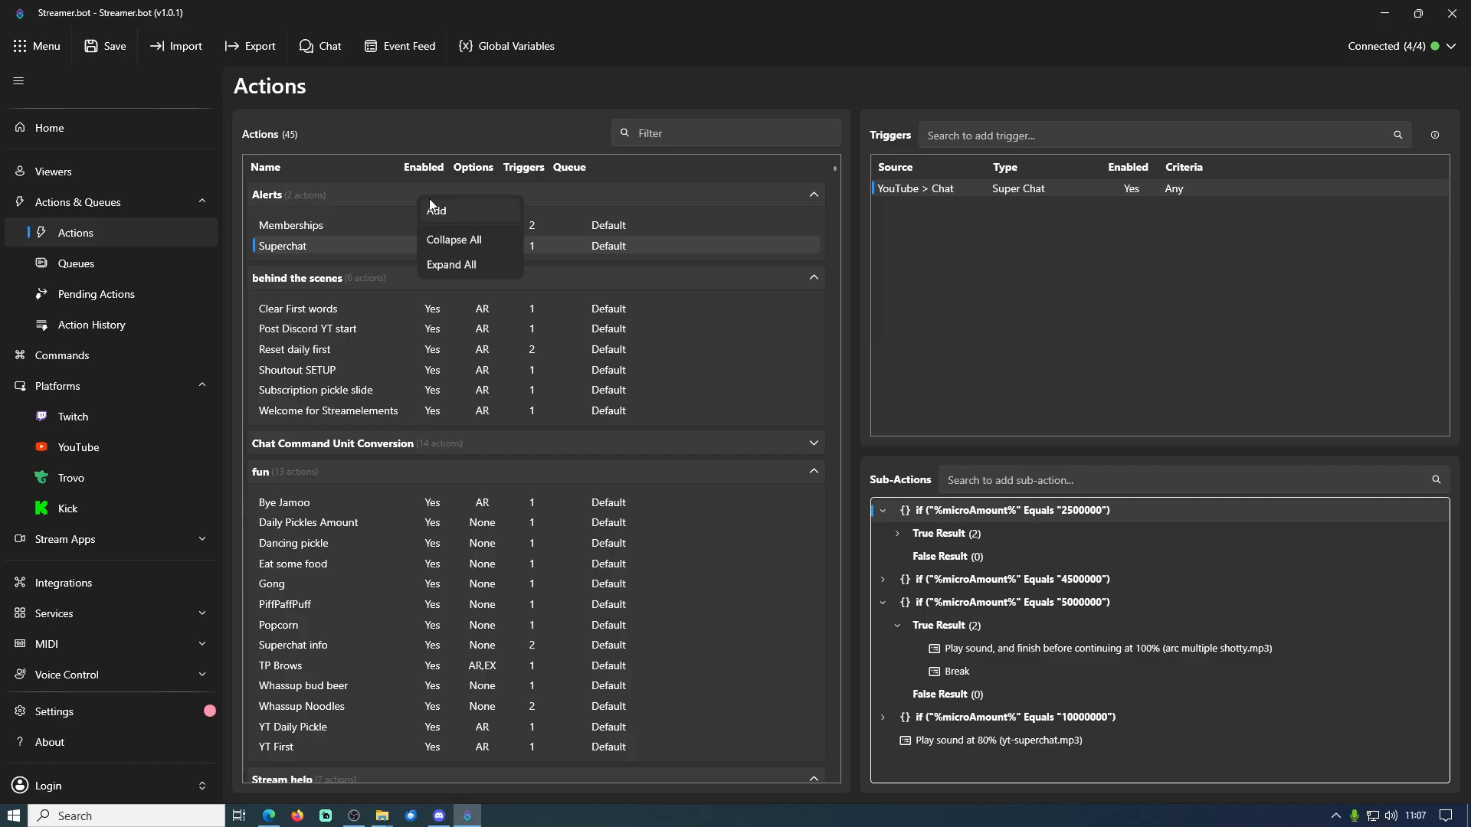
{"action": "left_click", "coordinate": [452, 216]}
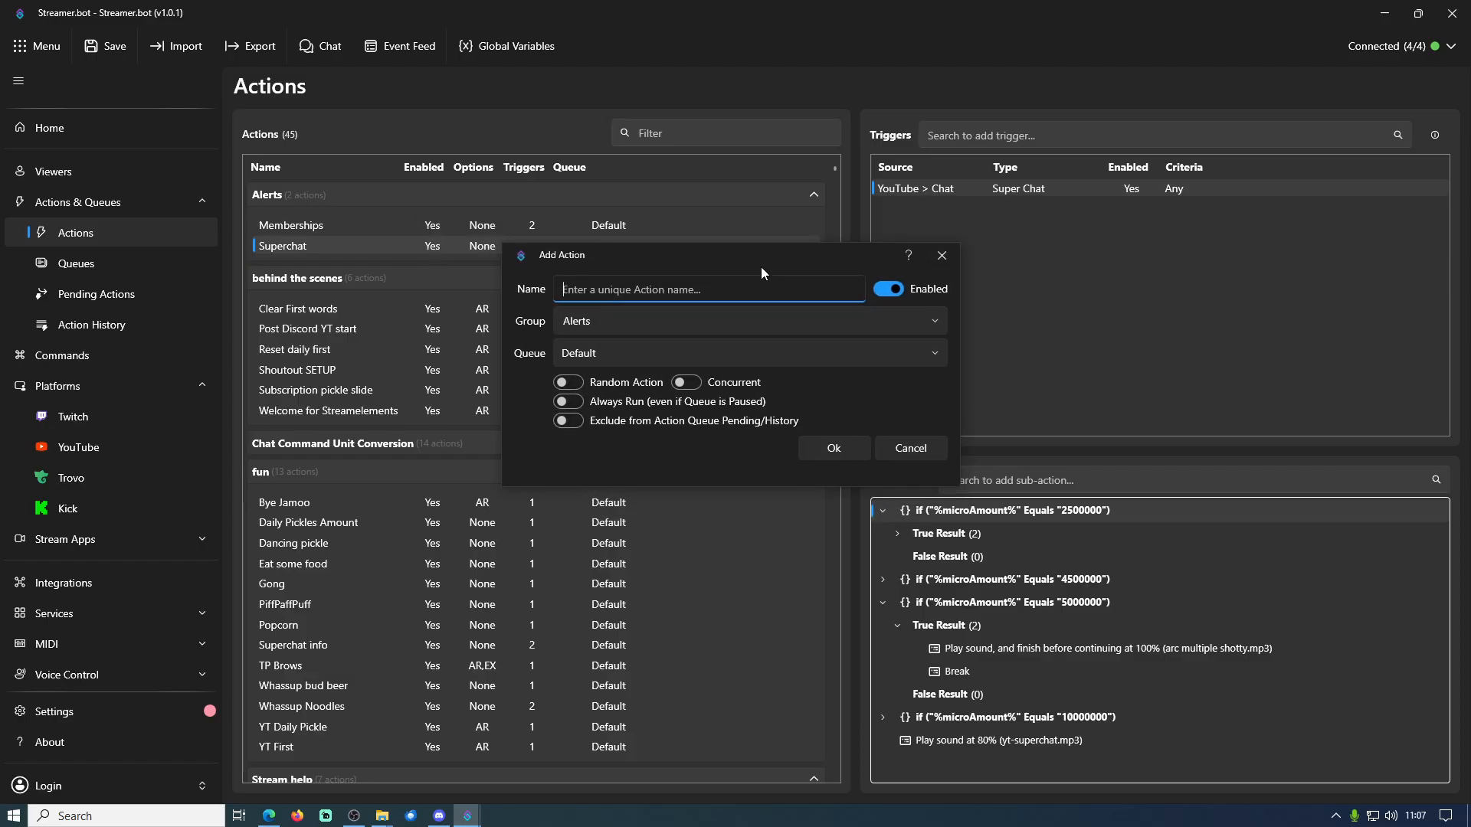
{"action": "left_click", "coordinate": [914, 453]}
Open the Superchat action's settings and view the groups it can be assigned to
{"action": "double_click", "coordinate": [319, 246]}
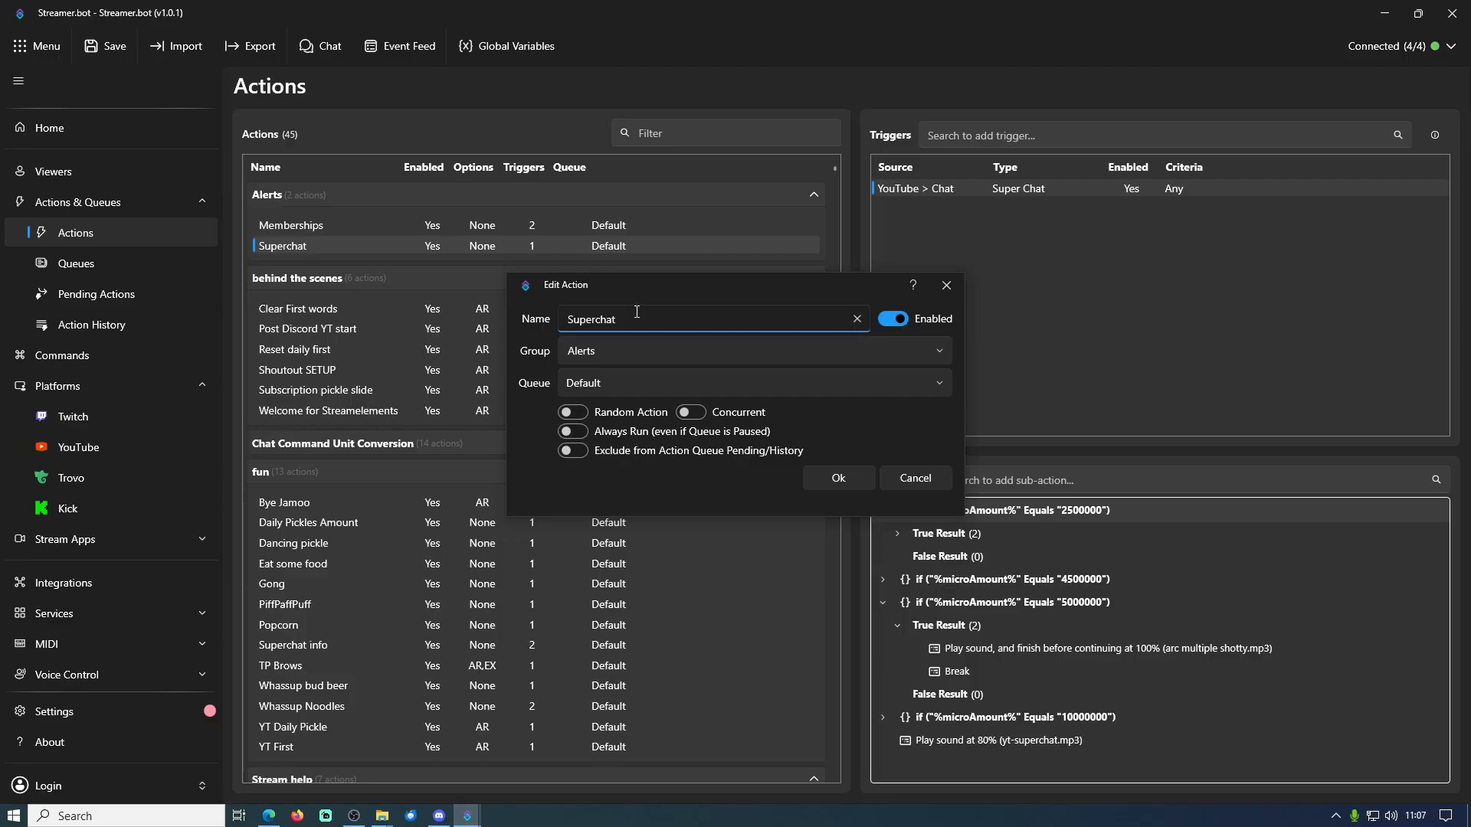
{"action": "left_click_drag", "start_coordinate": [659, 293], "coordinate": [668, 255]}
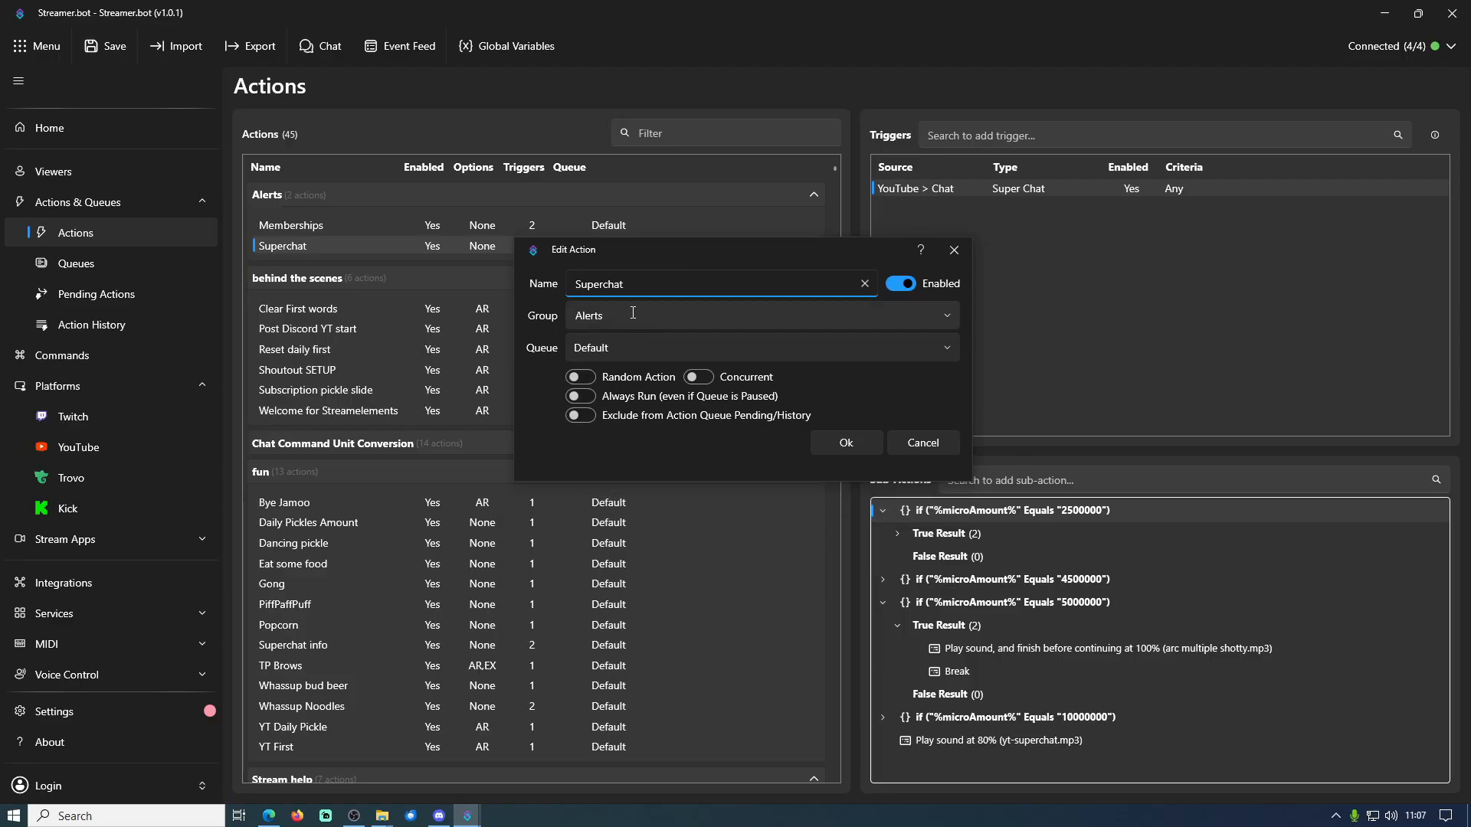
{"action": "left_click", "coordinate": [946, 317]}
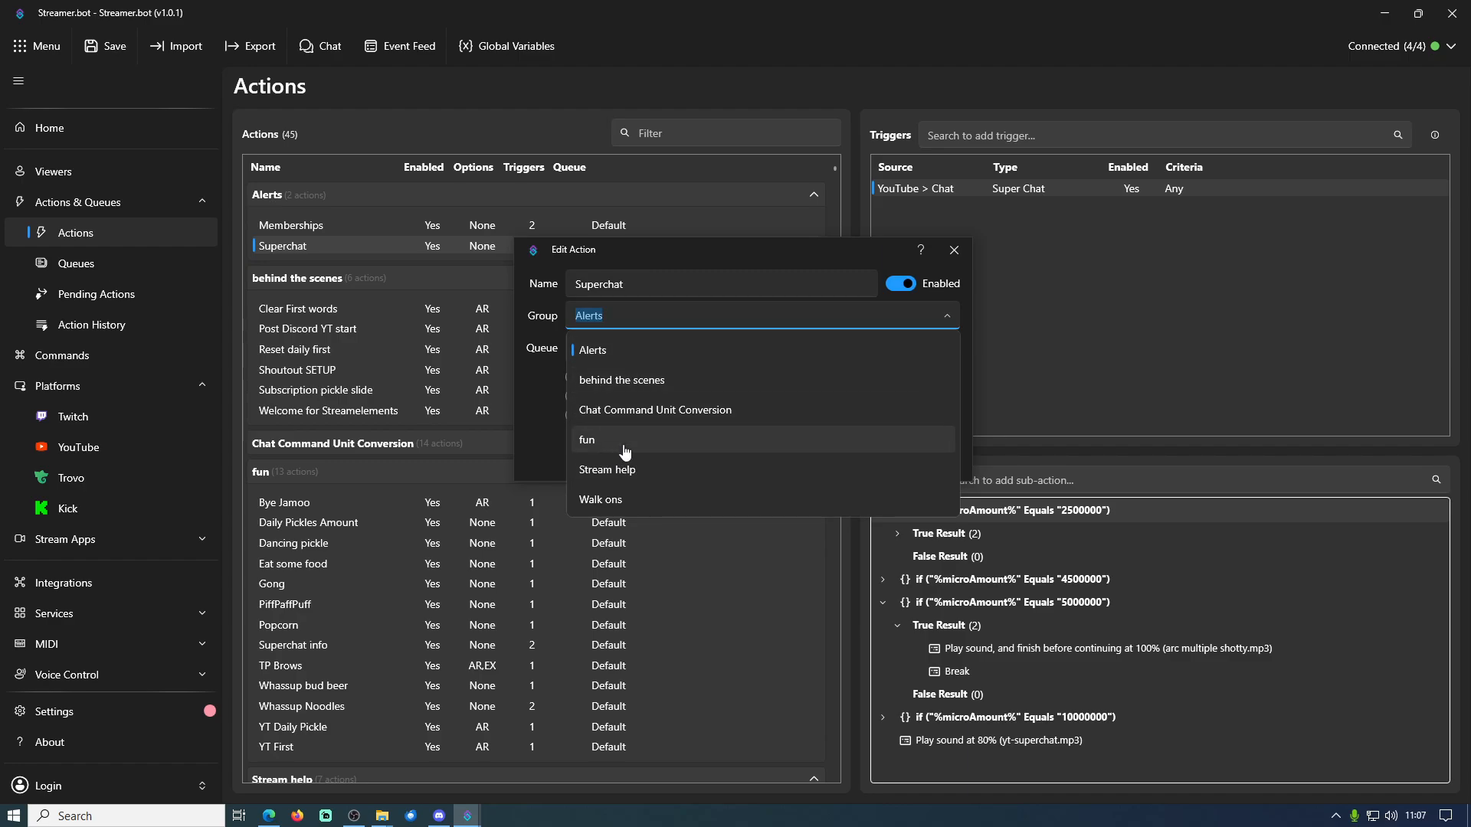
{"action": "left_click", "coordinate": [946, 316]}
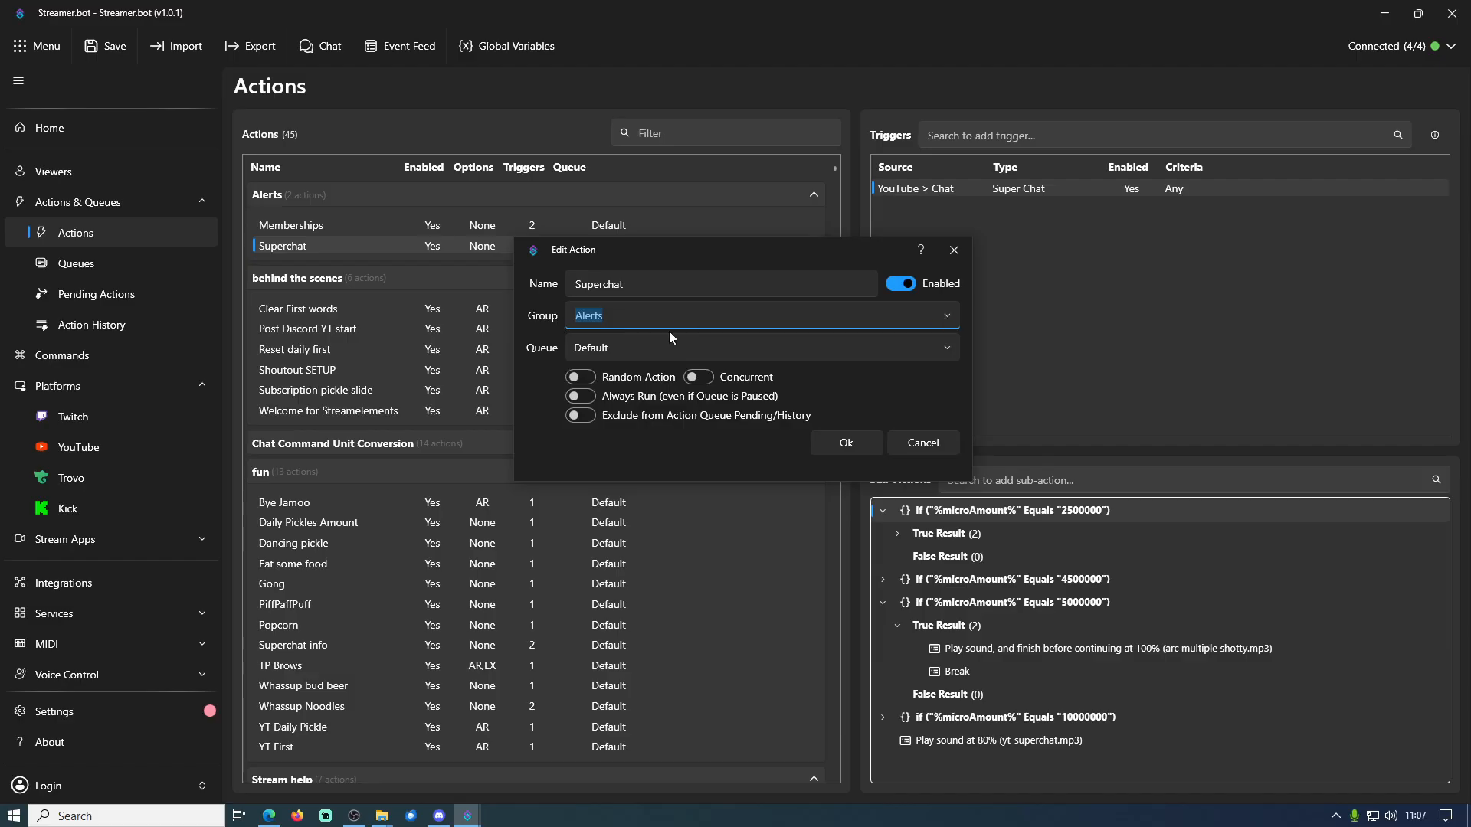
Try the custom group name "kjhjkh" for the Superchat action, remove it and discard the edit
{"action": "left_click", "coordinate": [624, 317]}
{"action": "type", "text": "kjhjkh"}
{"action": "key", "text": "BackSpace"}
{"action": "key", "text": "BackSpace"}
{"action": "key", "text": "BackSpace"}
{"action": "key", "text": "BackSpace"}
{"action": "key", "text": "BackSpace"}
{"action": "key", "text": "BackSpace"}
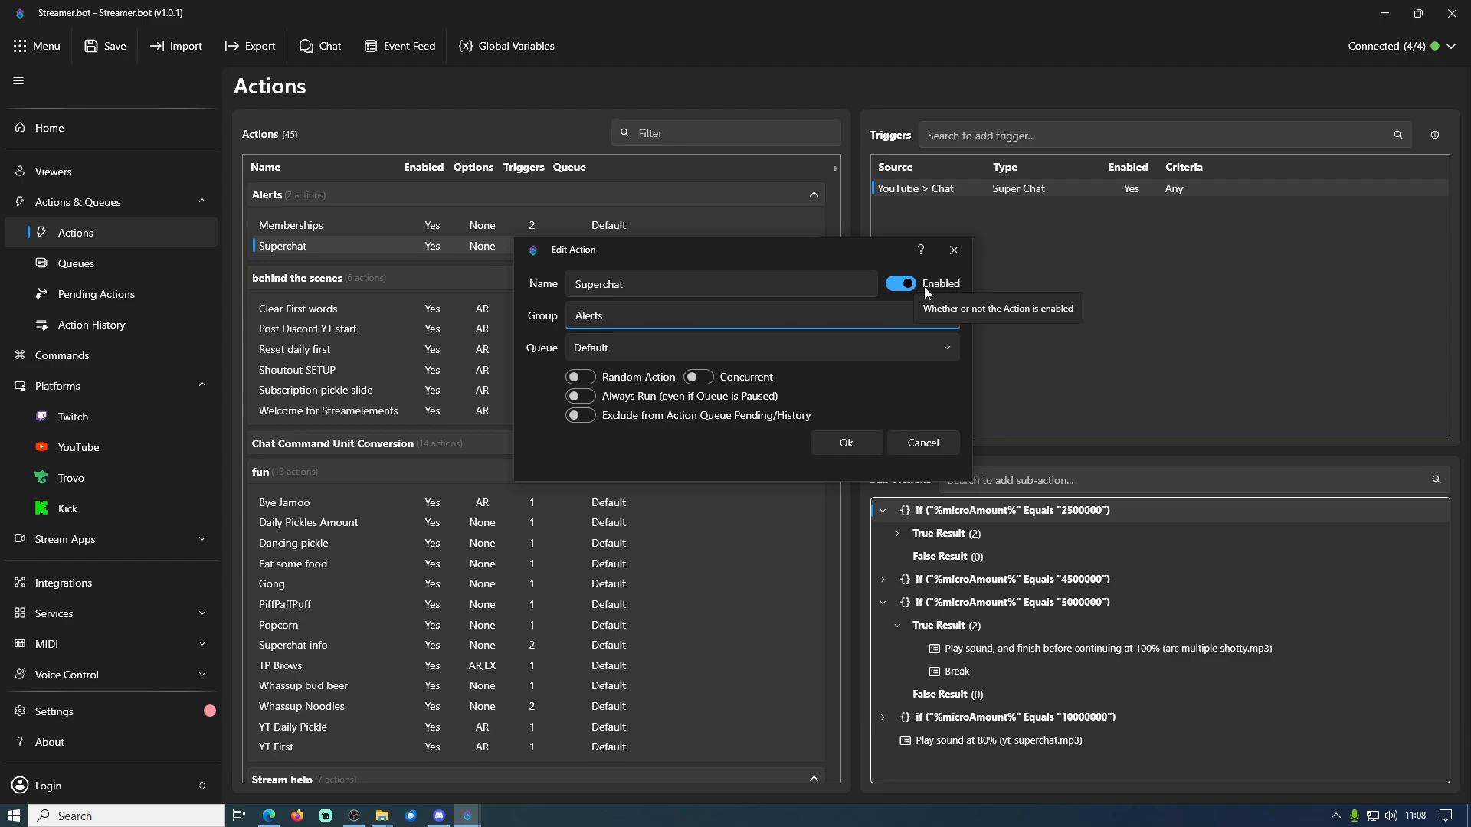
{"action": "left_click", "coordinate": [923, 443]}
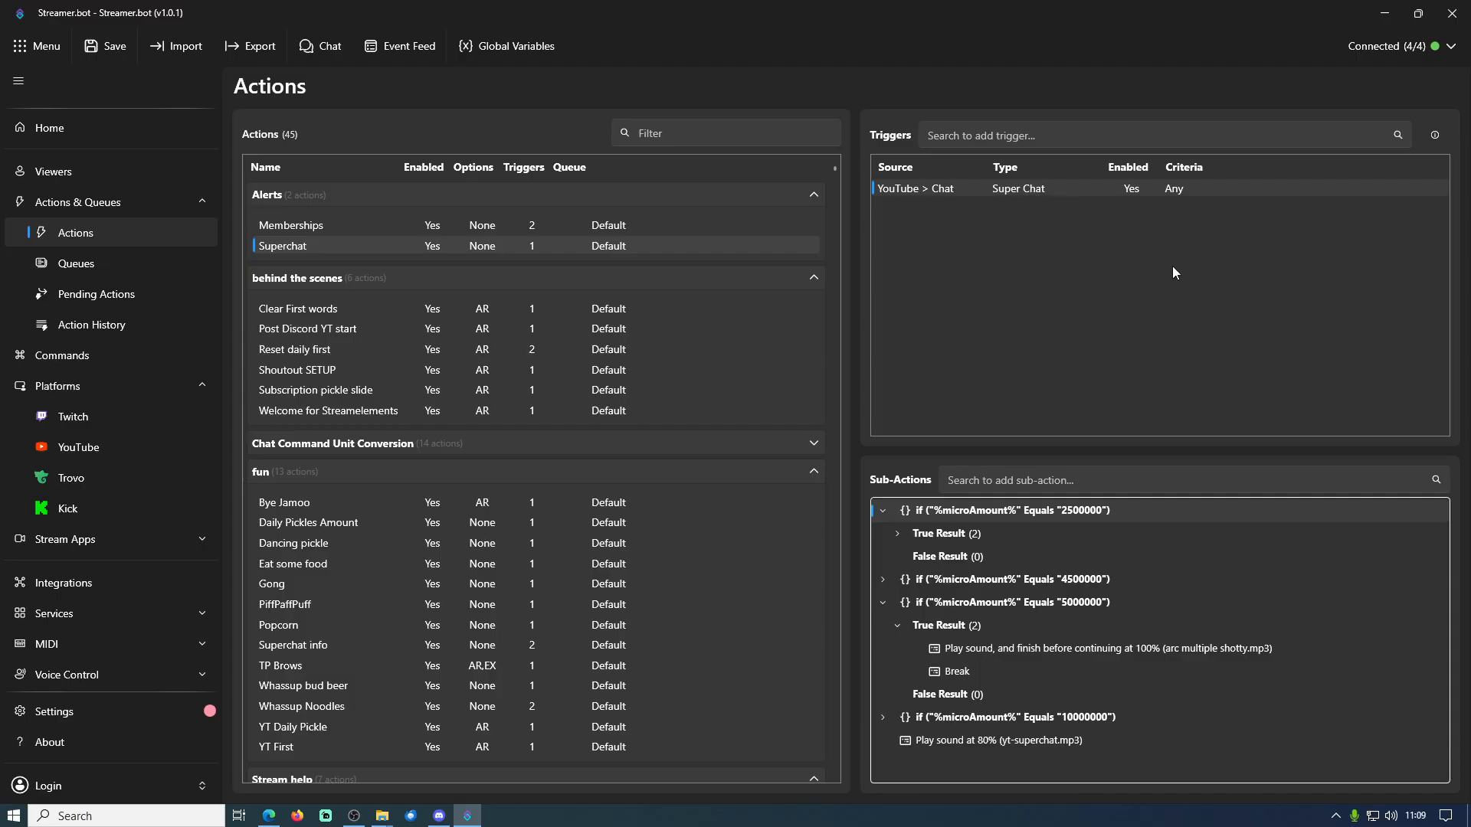
Locate YouTube > Chat > Super Chat among the addable triggers, view its minimum and maximum options, and cancel adding it
{"action": "right_click", "coordinate": [1088, 244]}
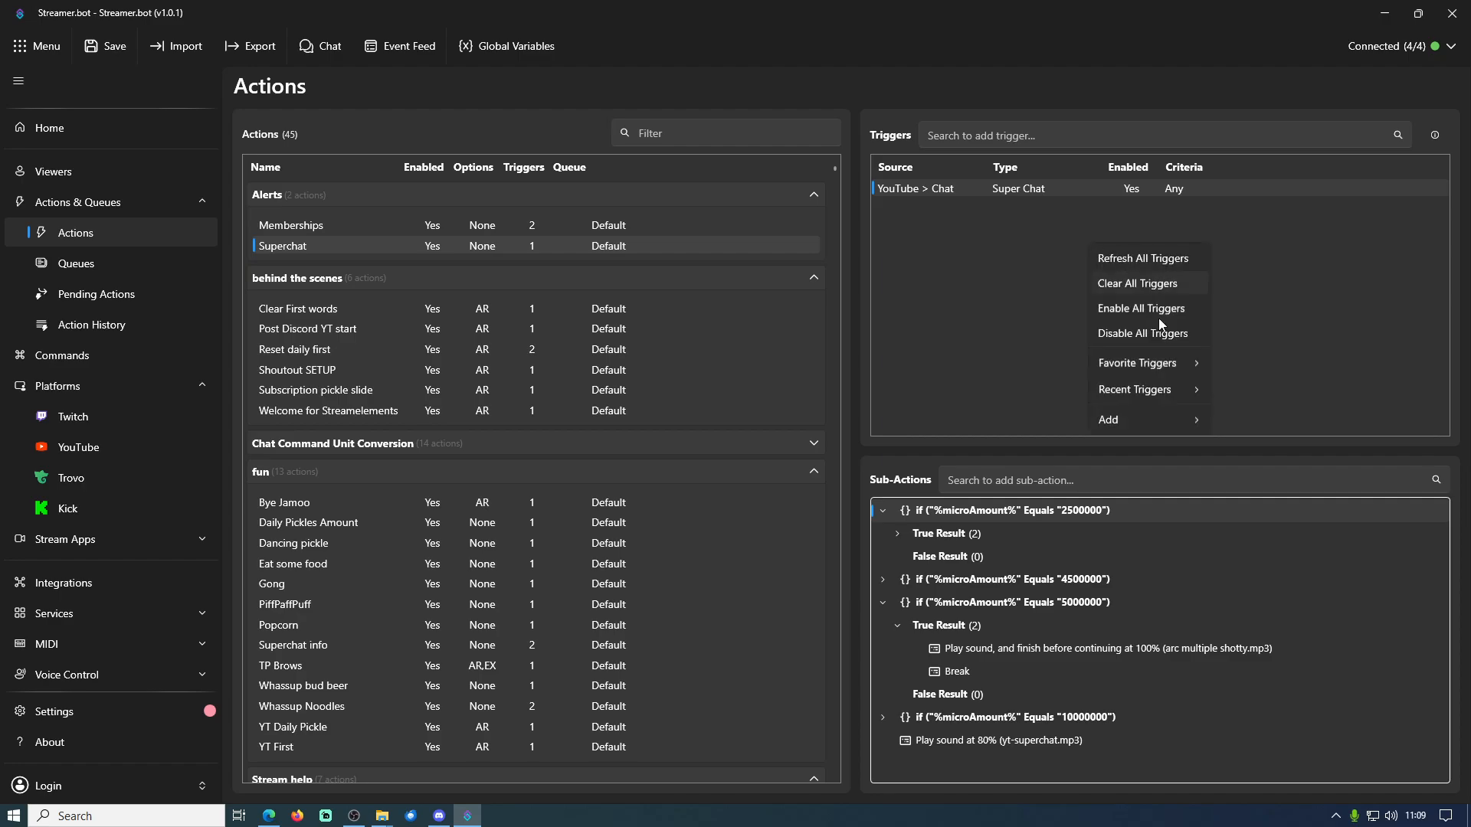
{"action": "mouse_move", "coordinate": [1154, 422]}
{"action": "right_click", "coordinate": [1002, 250]}
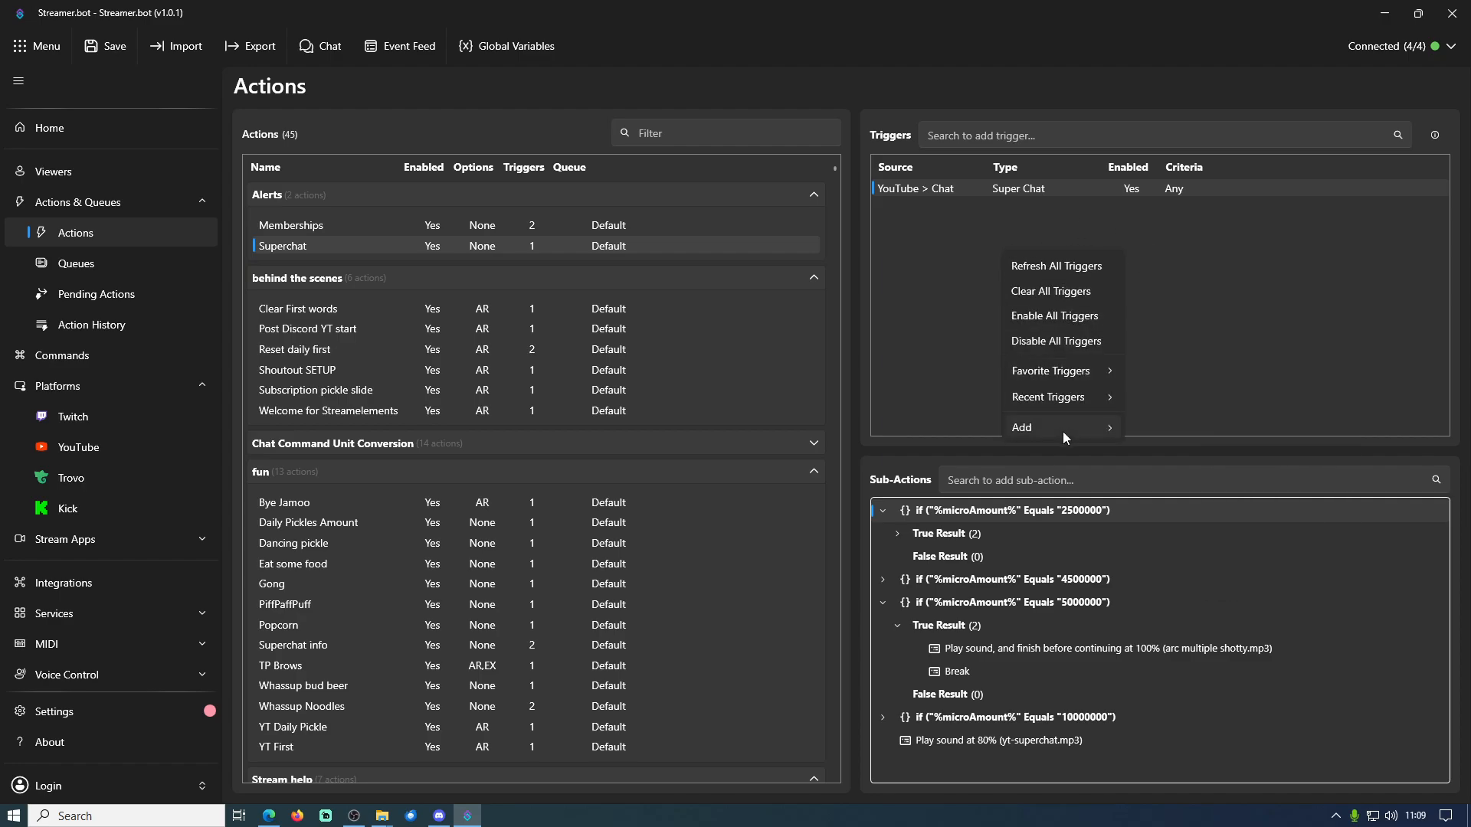
{"action": "mouse_move", "coordinate": [1055, 429]}
{"action": "mouse_move", "coordinate": [1193, 593]}
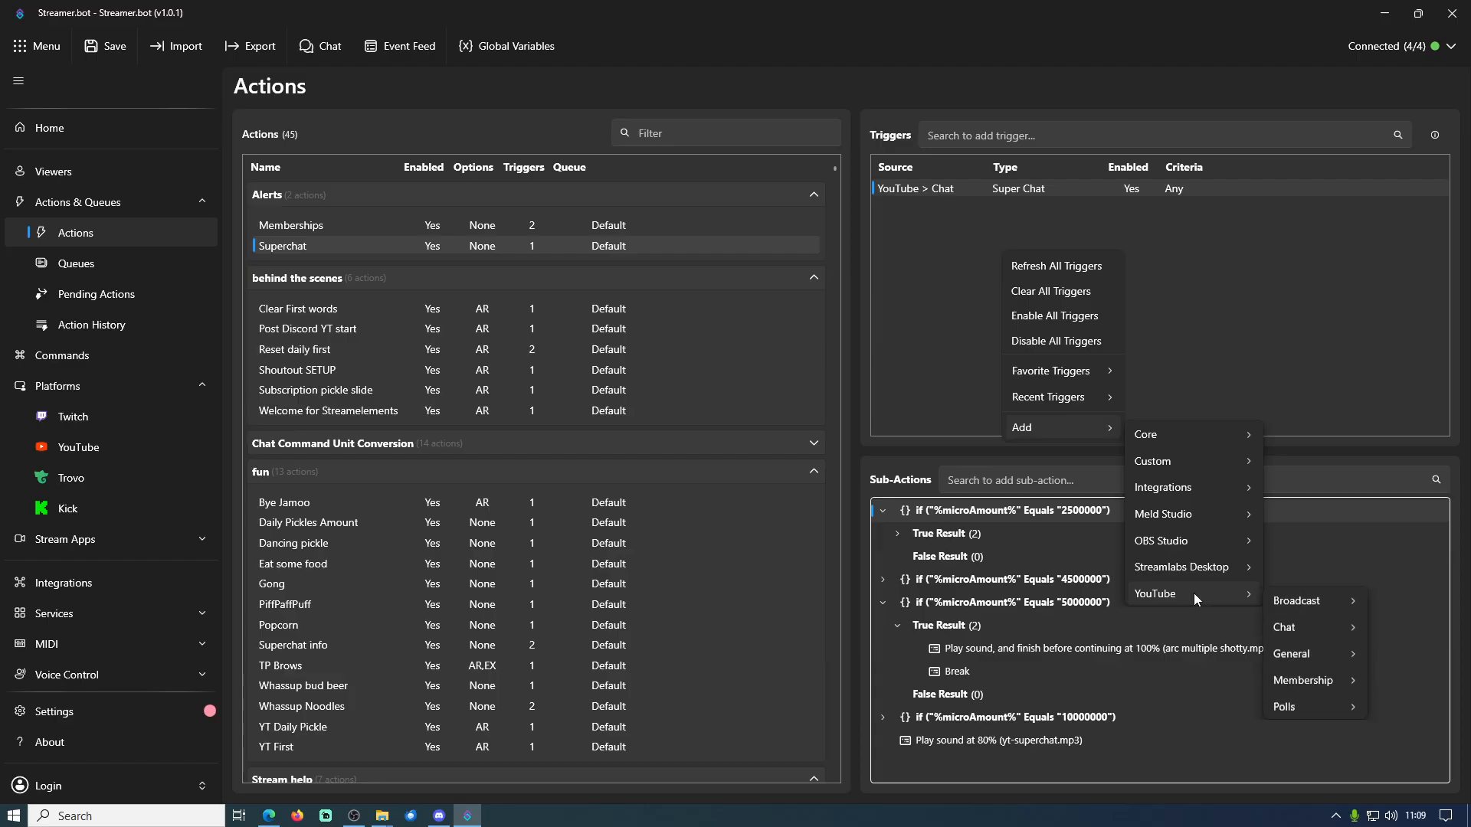
{"action": "mouse_move", "coordinate": [1308, 642]}
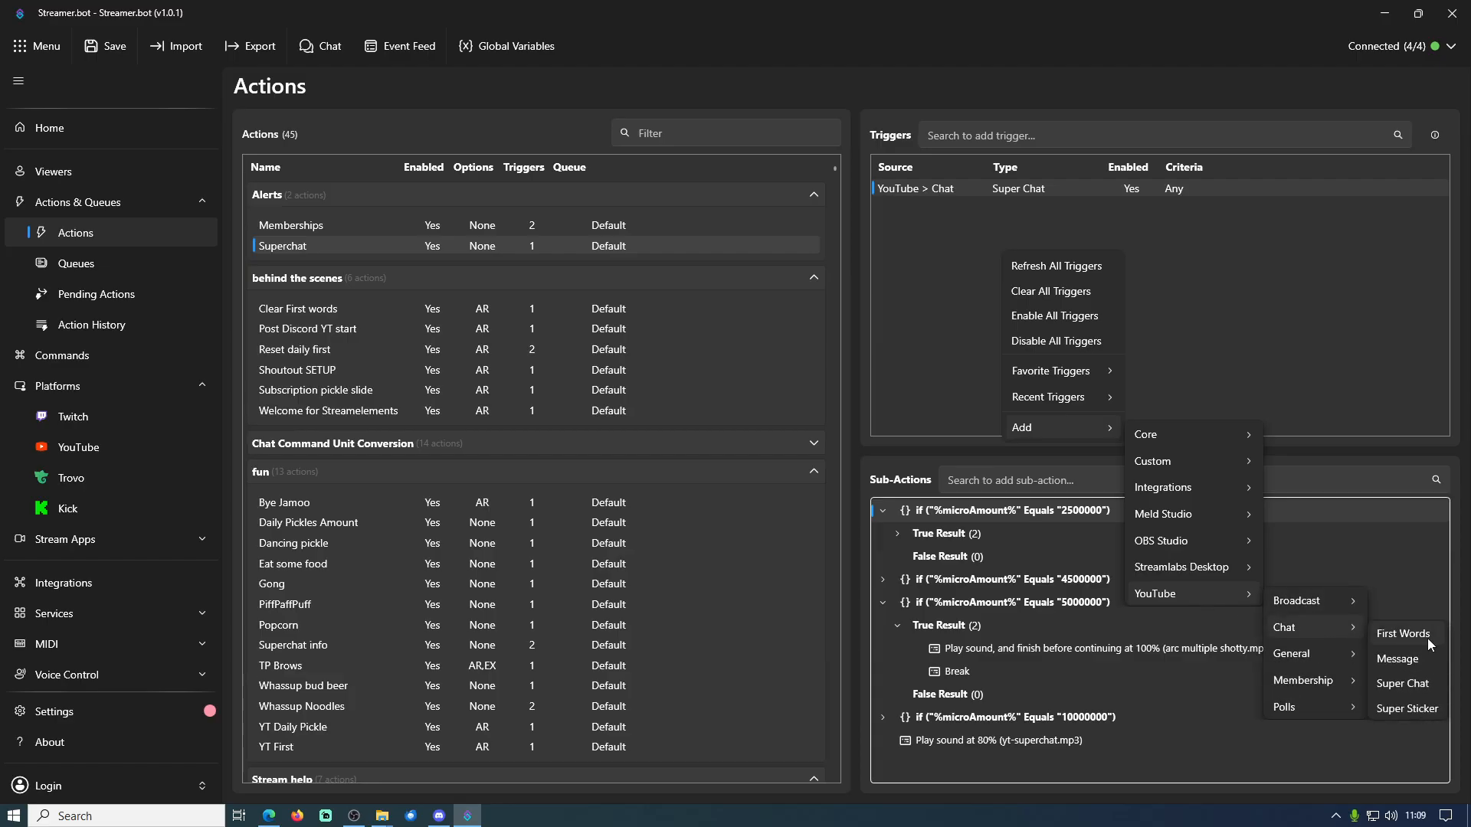
{"action": "left_click", "coordinate": [1385, 690]}
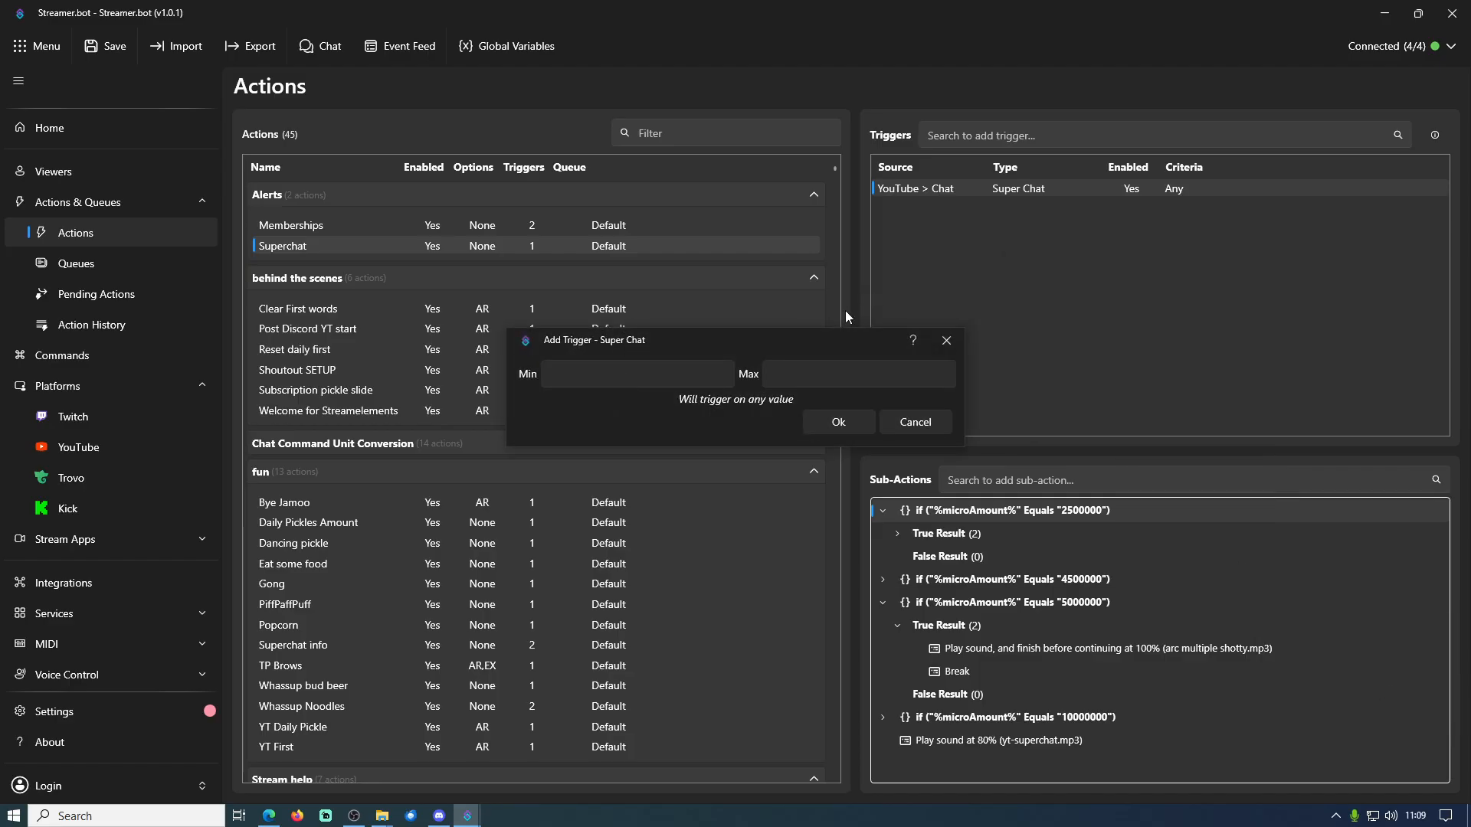
{"action": "left_click", "coordinate": [935, 429]}
Search the triggers for "super", view the YouTube > Chat > Super Chat setup form, and dismiss it
{"action": "left_click", "coordinate": [990, 135]}
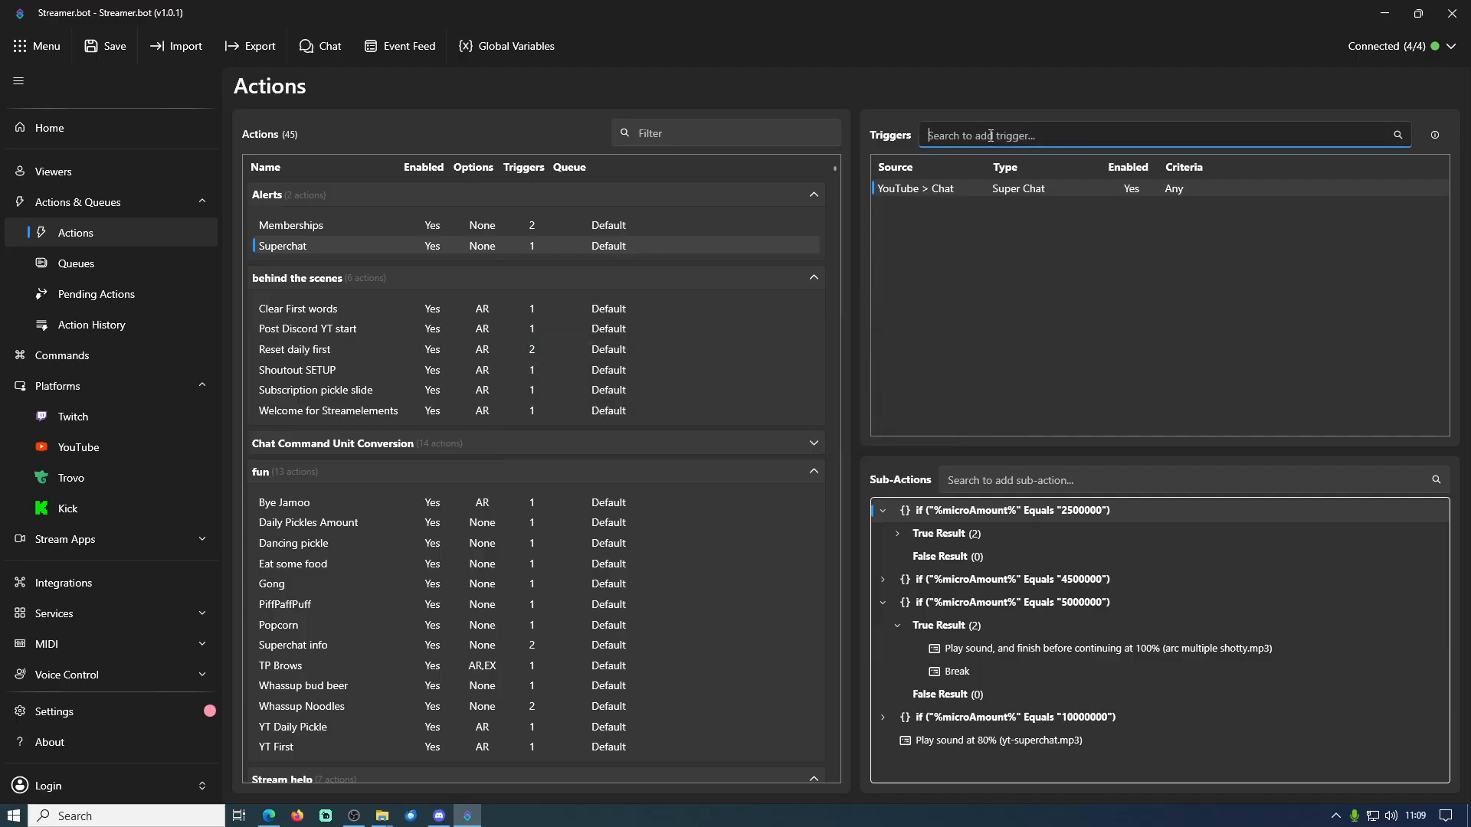
{"action": "type", "text": "super"}
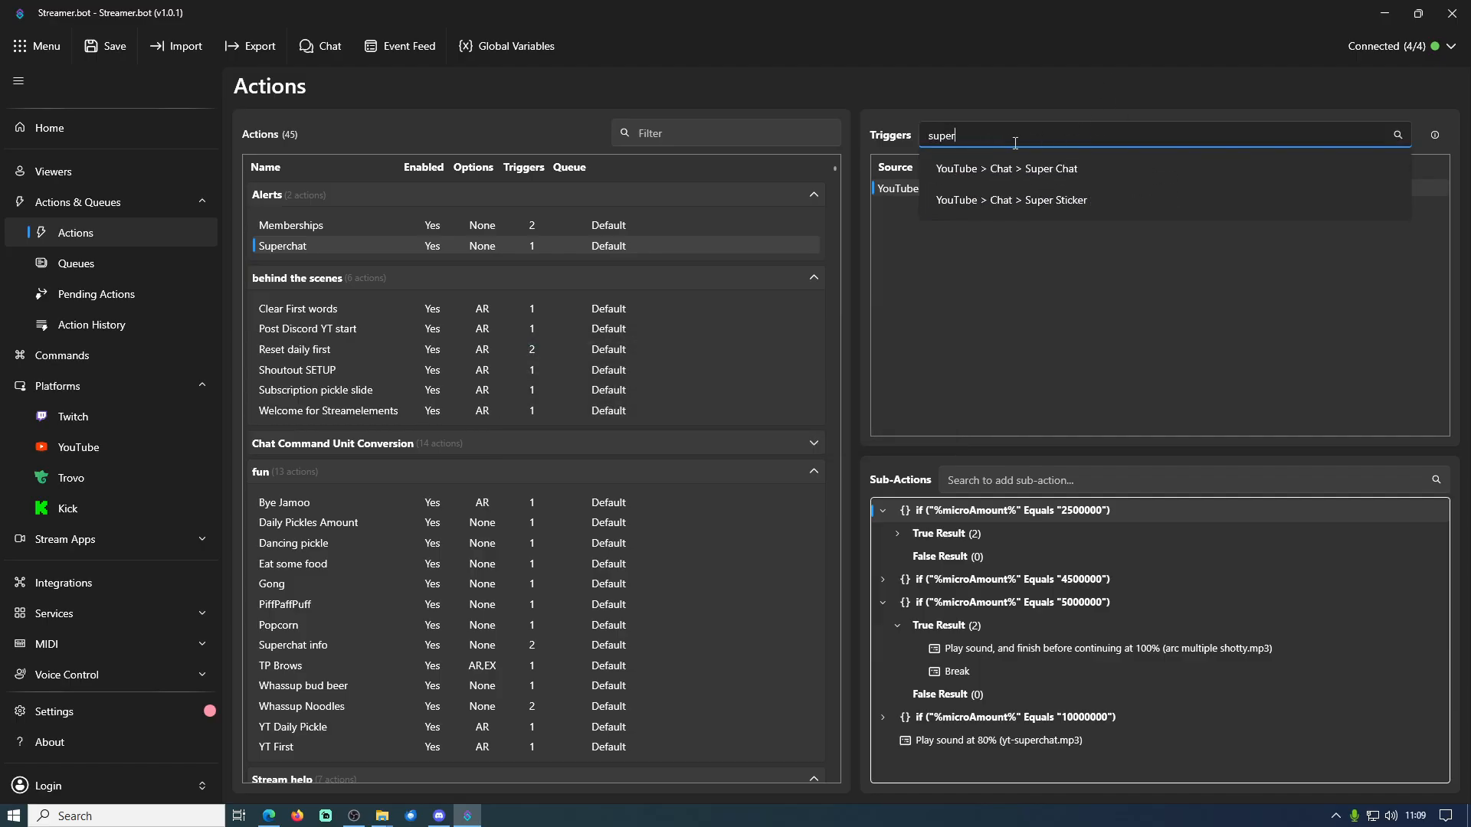
{"action": "left_click", "coordinate": [1073, 175]}
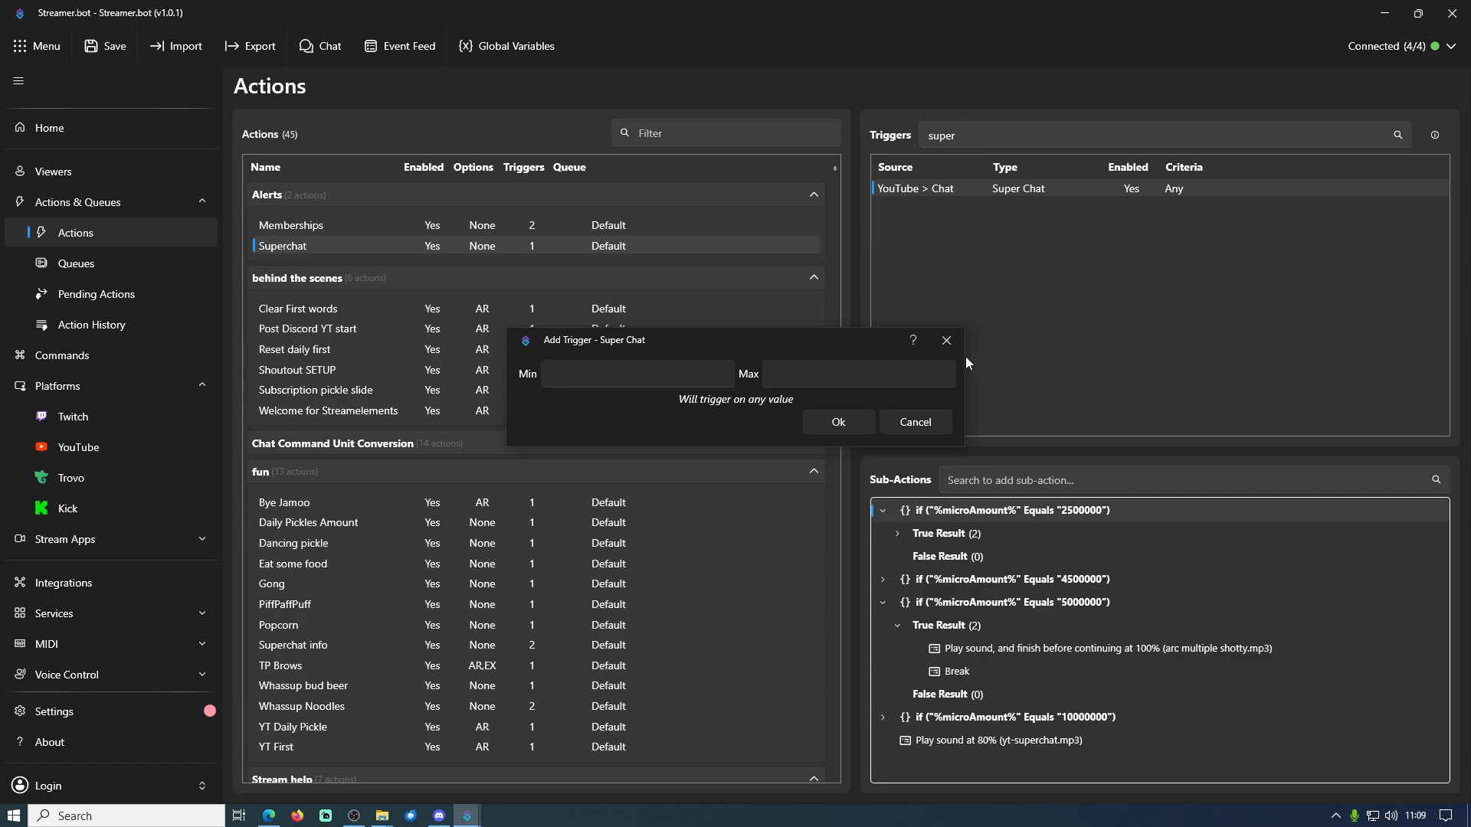
{"action": "left_click", "coordinate": [927, 425]}
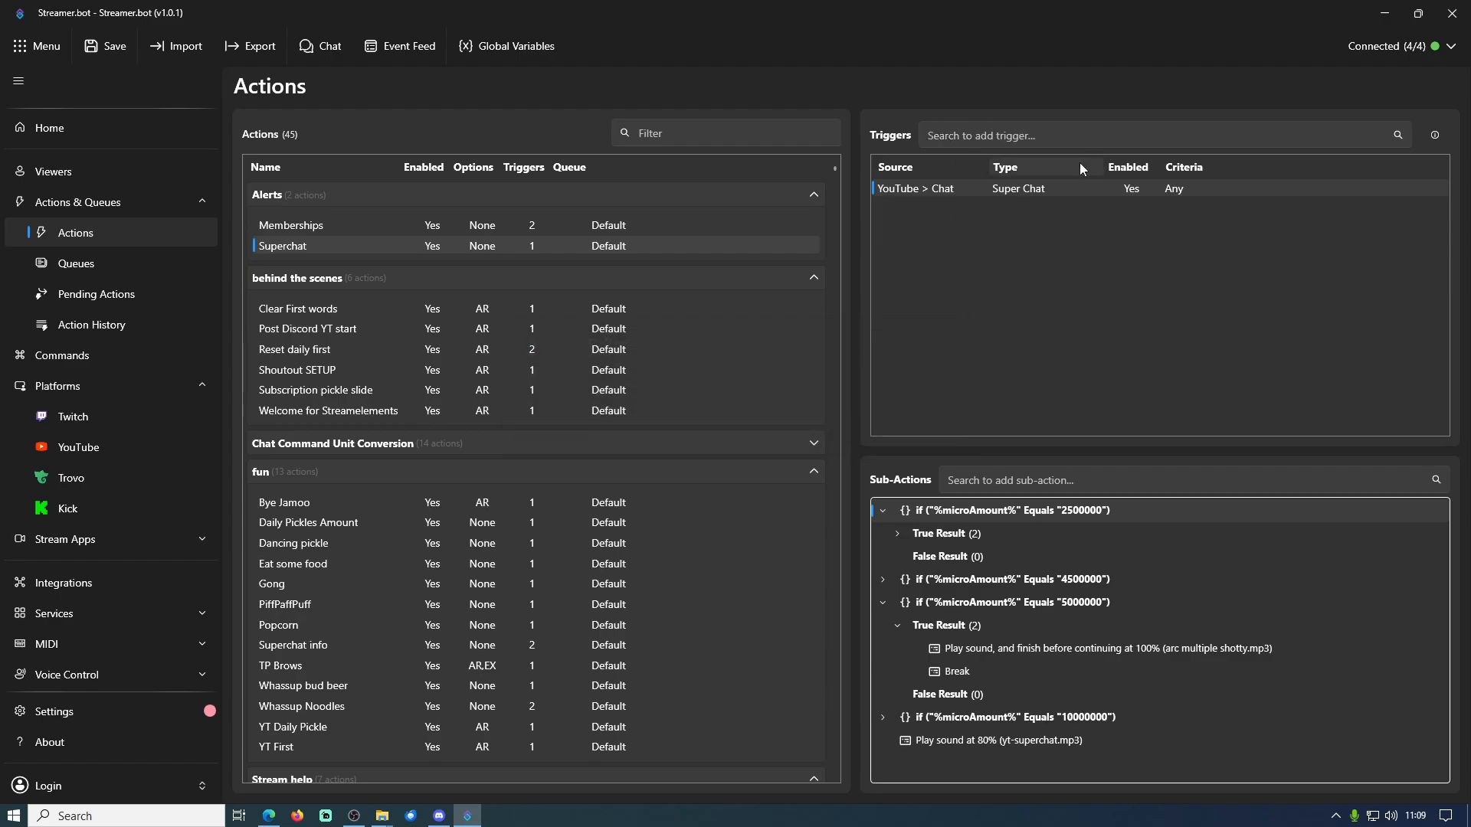
Review the minimum and maximum settings of the Superchat action's existing Super Chat trigger without changing them
{"action": "double_click", "coordinate": [1019, 187]}
{"action": "left_click_drag", "start_coordinate": [752, 366], "coordinate": [773, 297]}
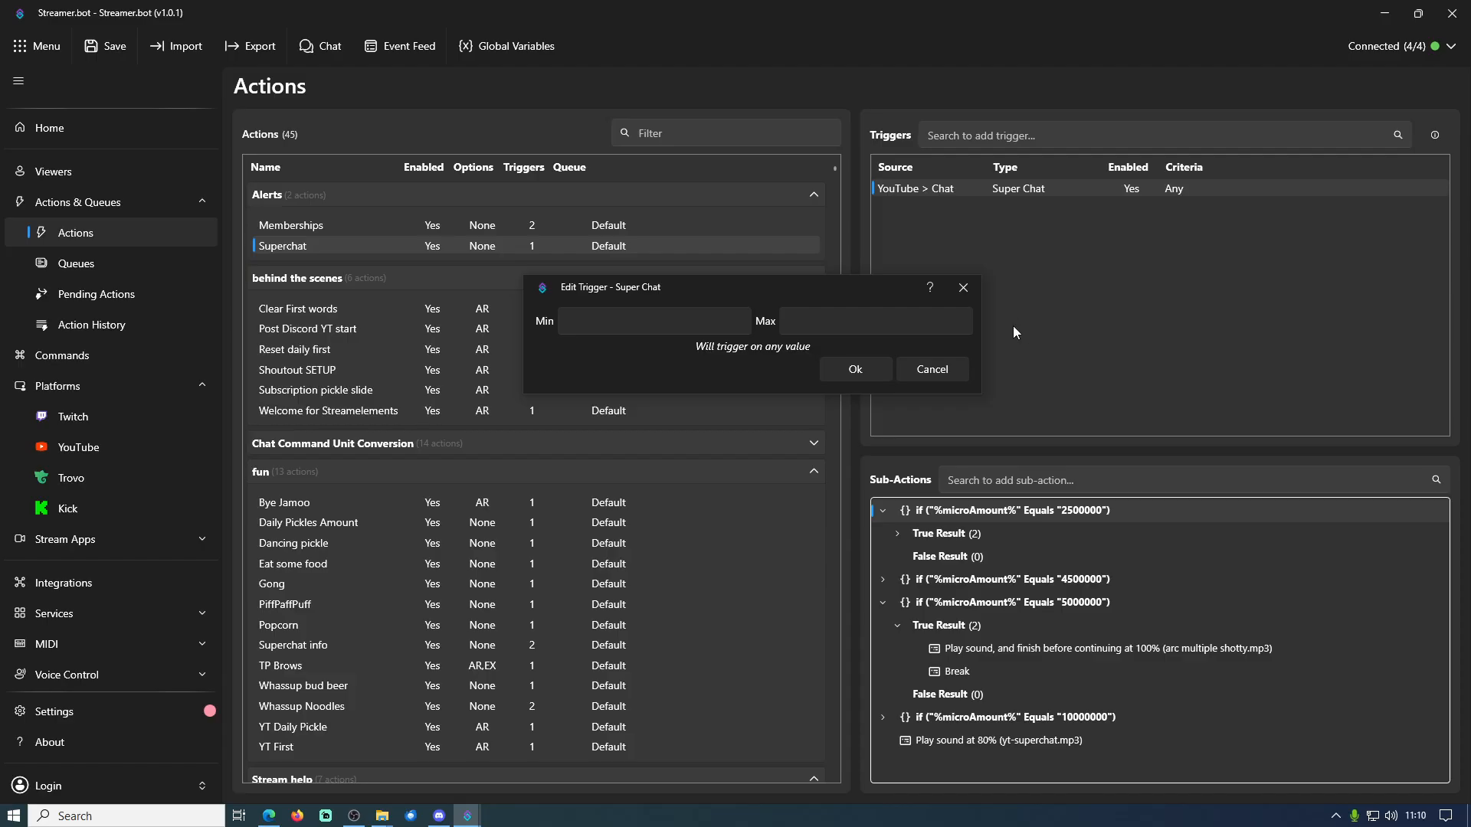
{"action": "left_click", "coordinate": [932, 369]}
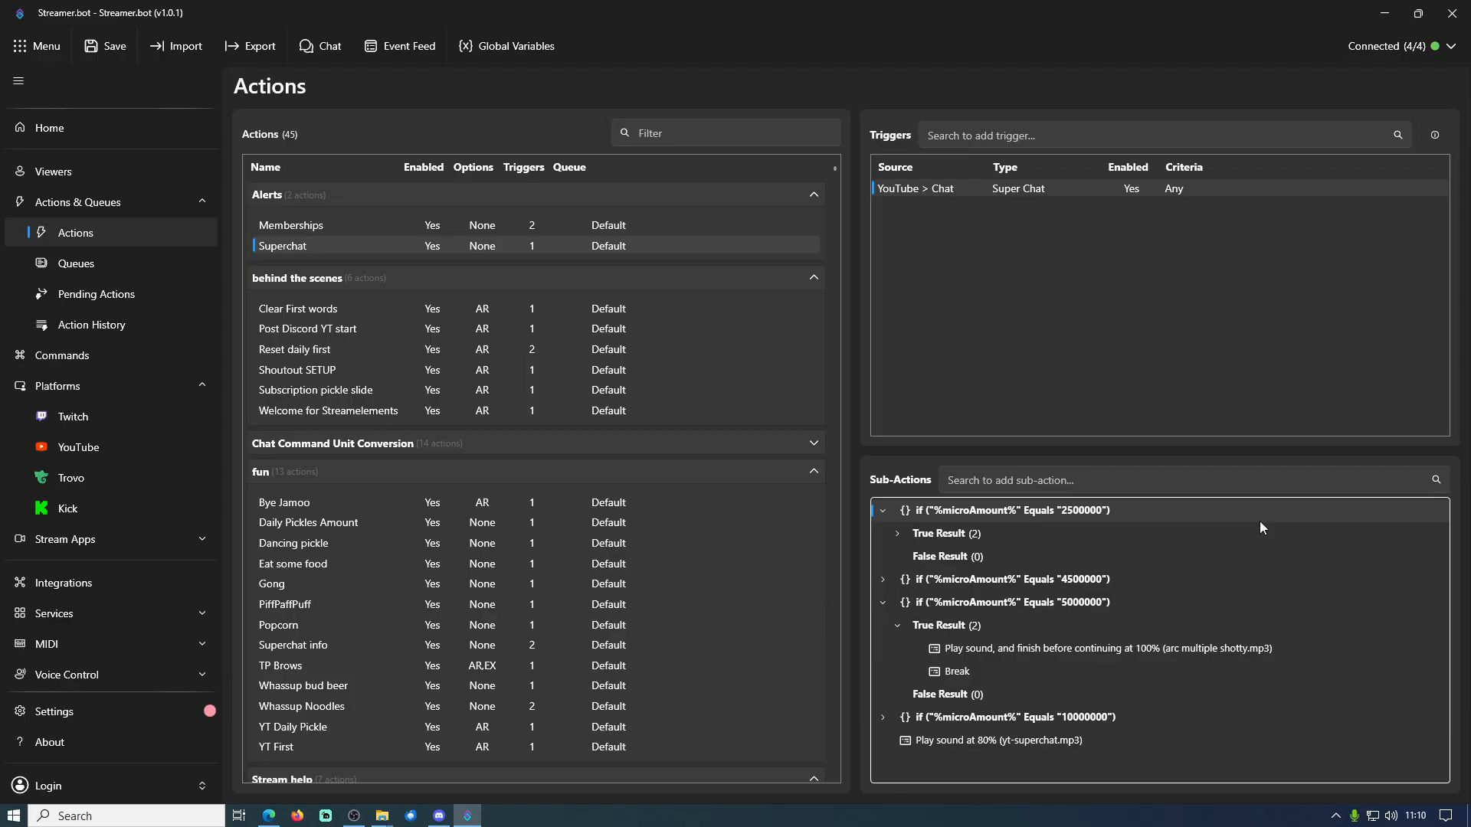
Collapse the expanded microAmount conditions, search sub-actions for "play", and view the Core > Sounds > Play Sound form without adding it
{"action": "left_click", "coordinate": [883, 511]}
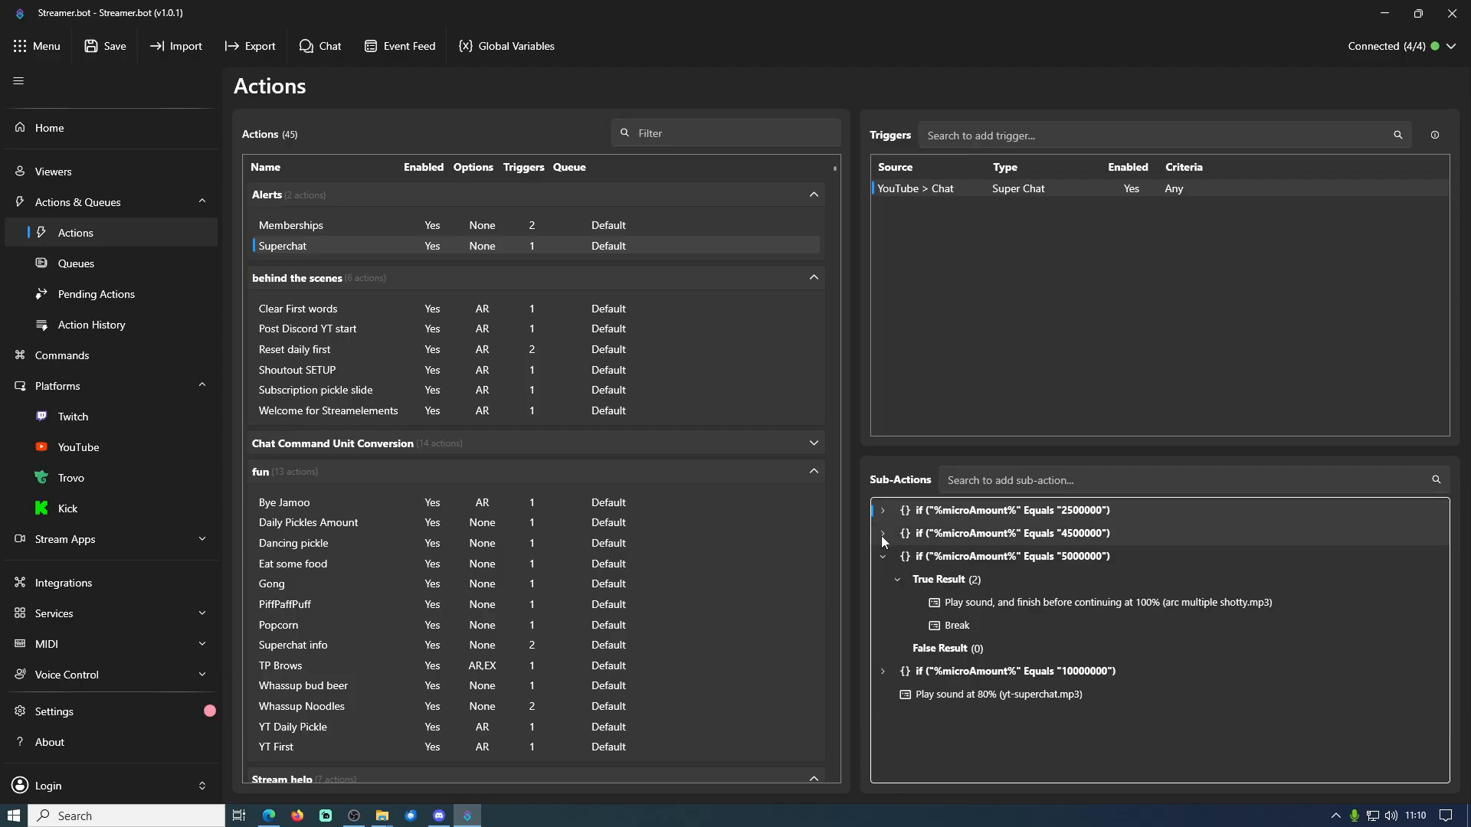
{"action": "left_click", "coordinate": [882, 557]}
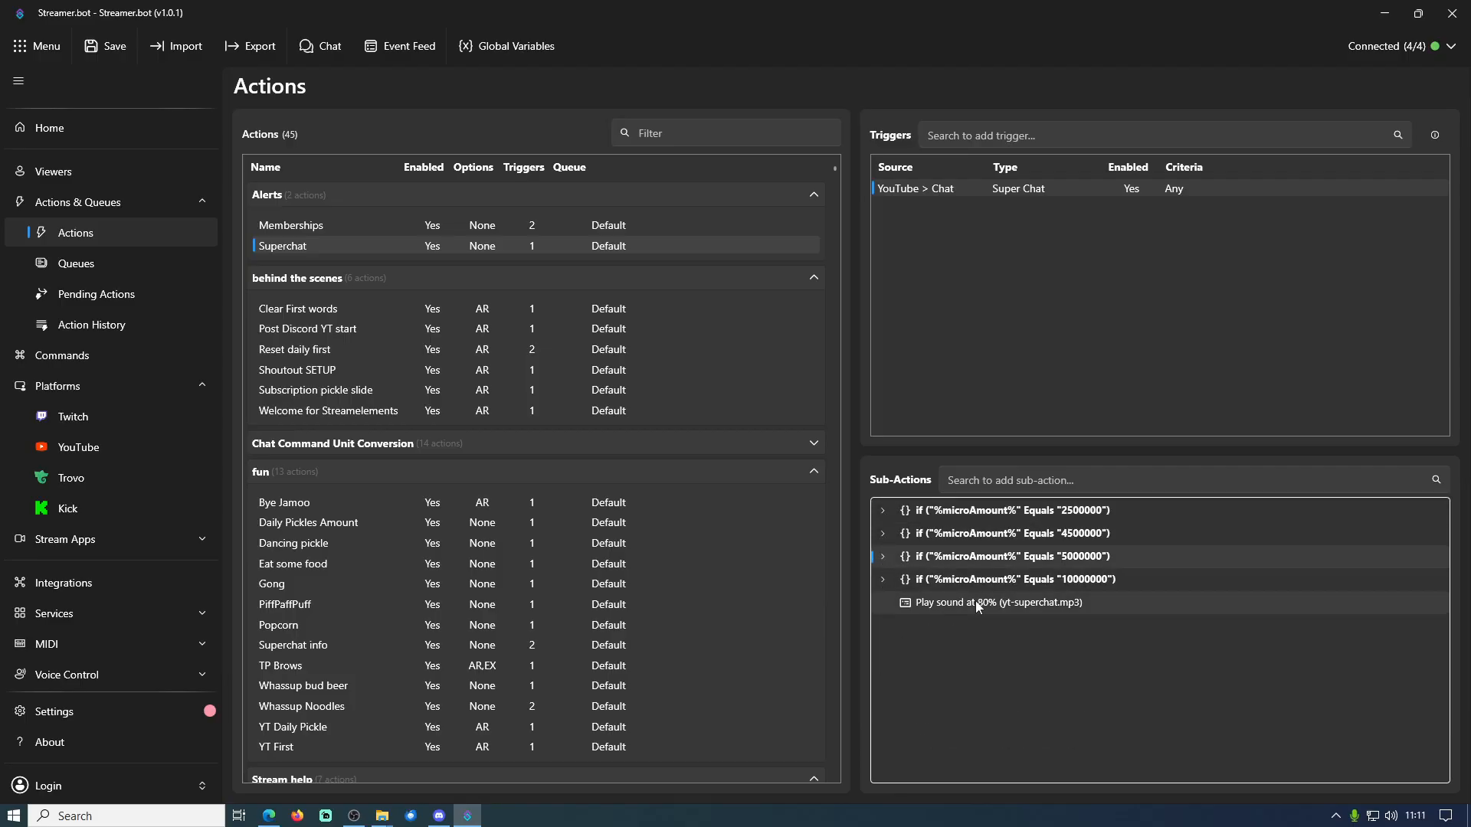
{"action": "left_click", "coordinate": [1020, 480]}
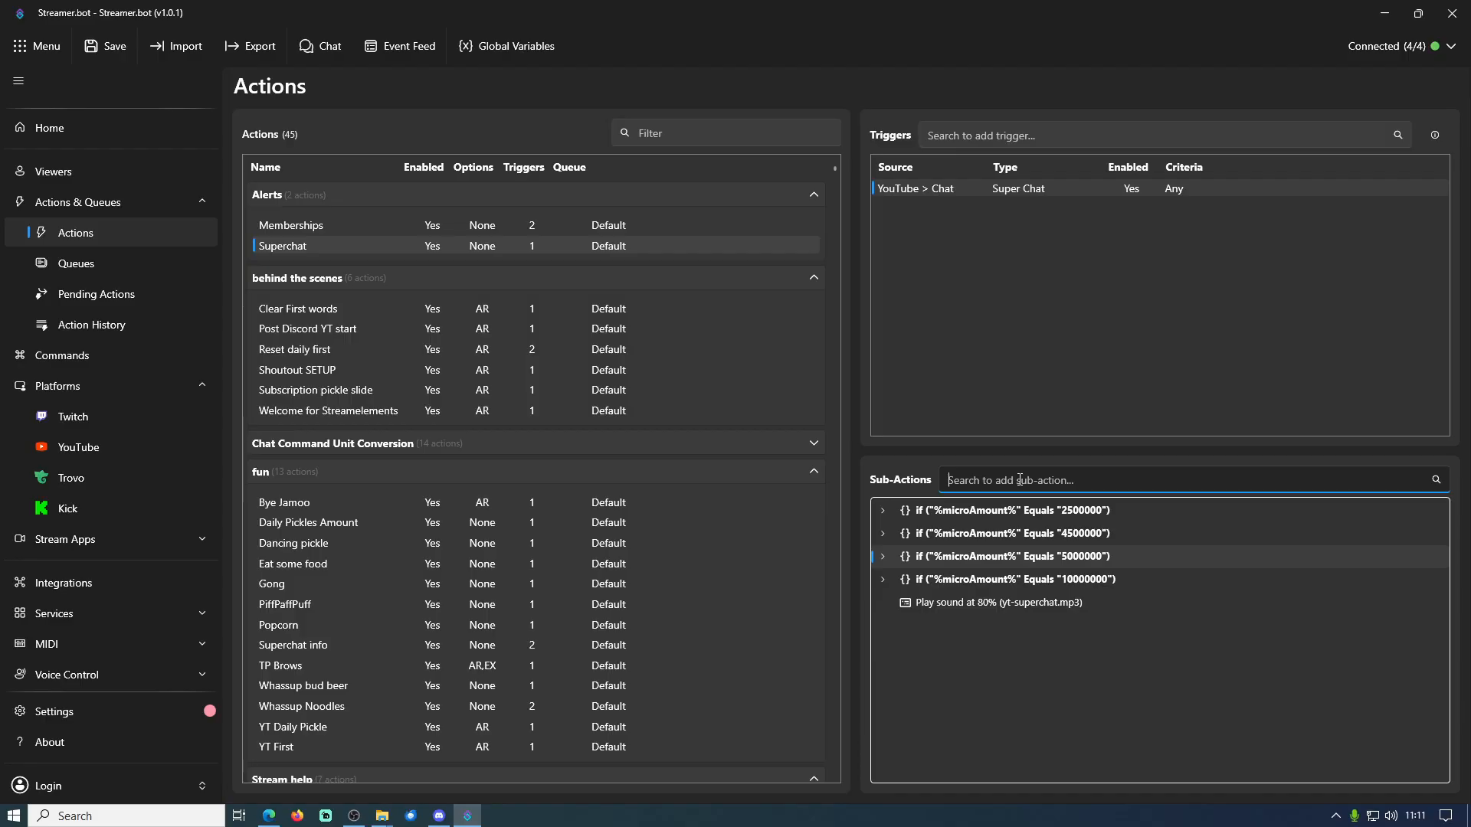
{"action": "type", "text": "play"}
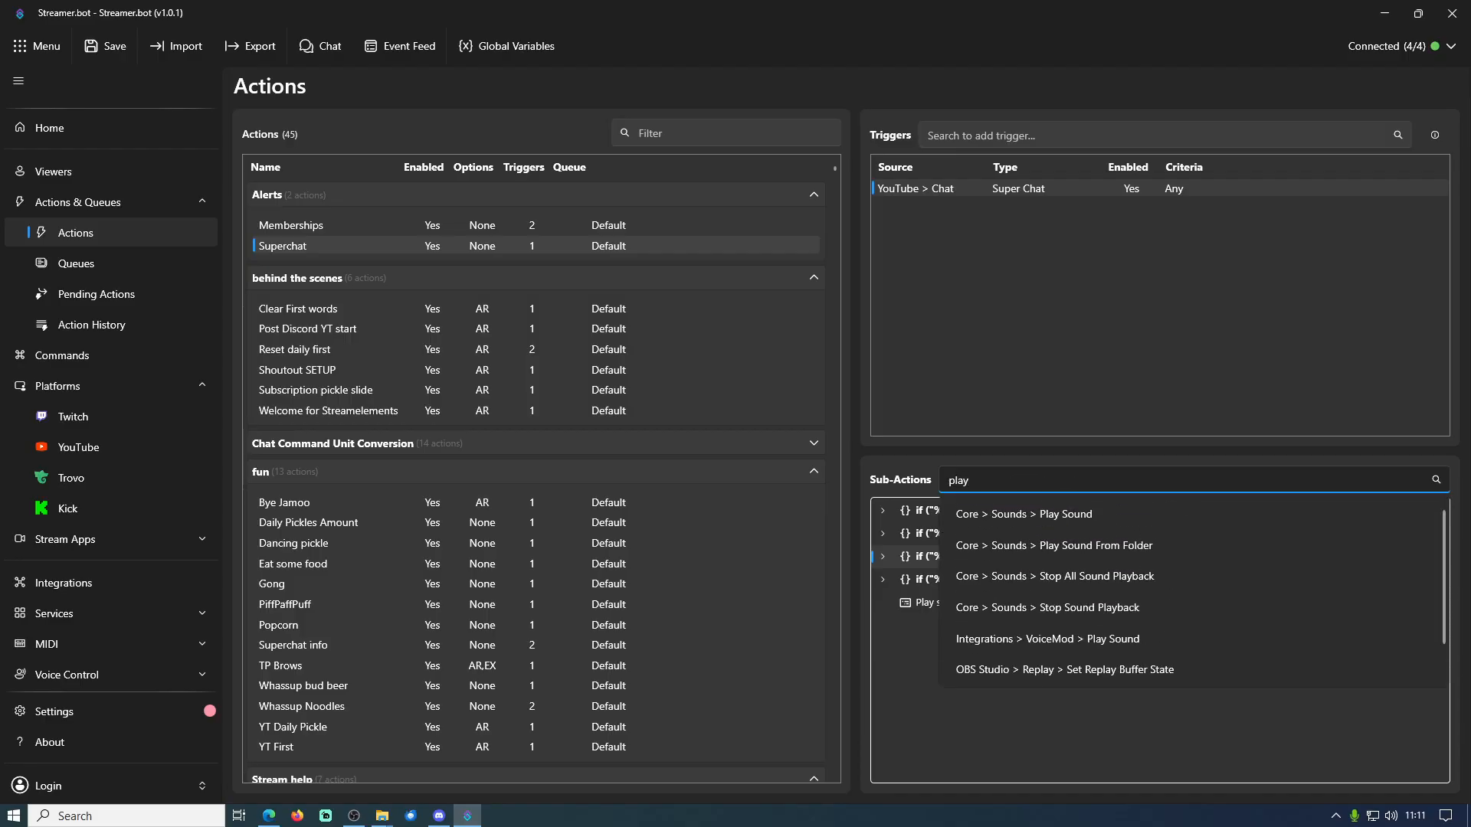
{"action": "left_click", "coordinate": [1083, 518]}
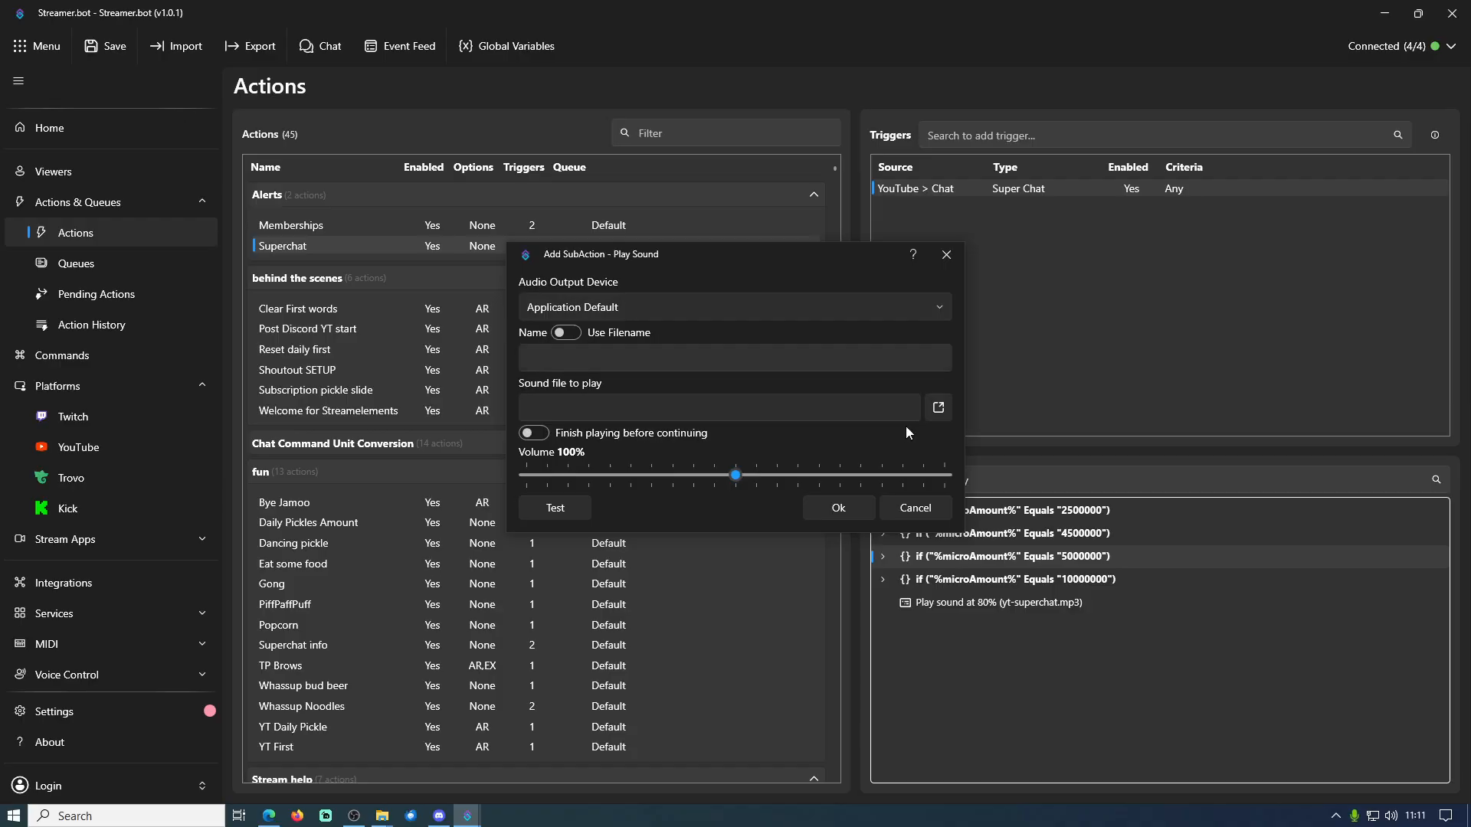
{"action": "left_click", "coordinate": [927, 508]}
Review the yt-superchat.mp3 Play Sound sub-action's file picker and audio output device options, and close it unchanged
{"action": "double_click", "coordinate": [996, 601]}
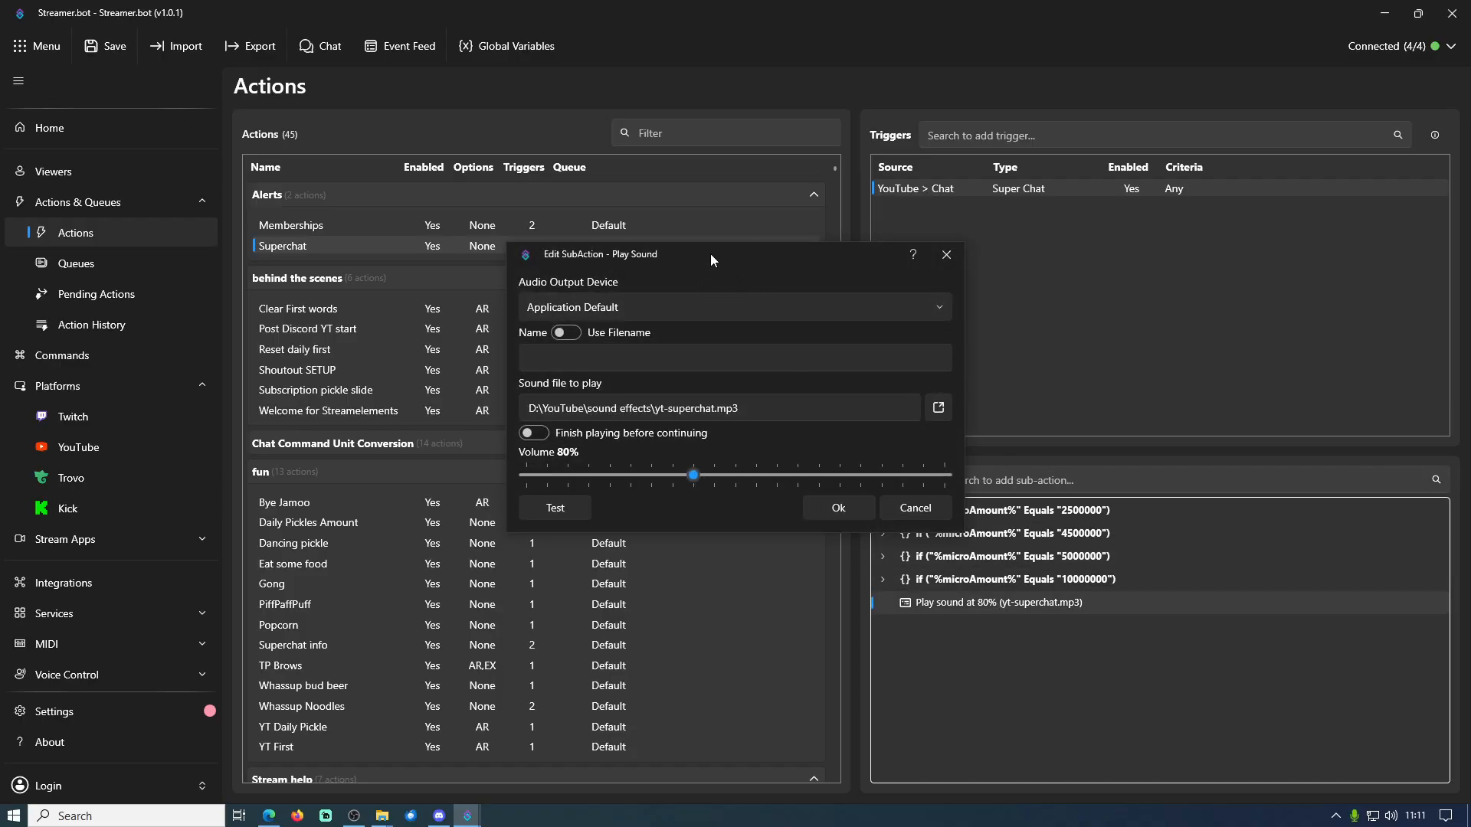
{"action": "left_click_drag", "start_coordinate": [710, 254], "coordinate": [708, 229]}
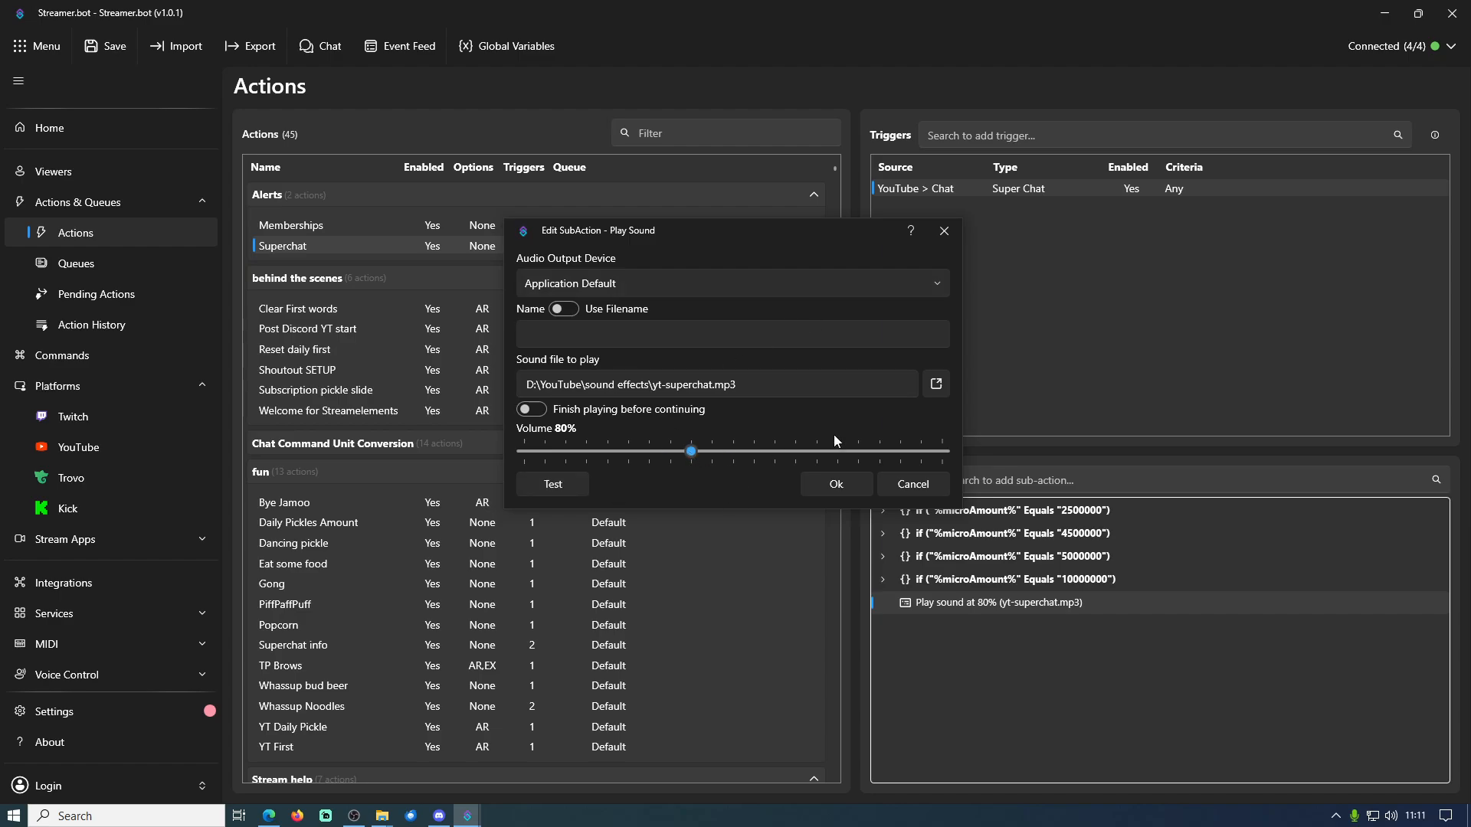
{"action": "left_click", "coordinate": [937, 383]}
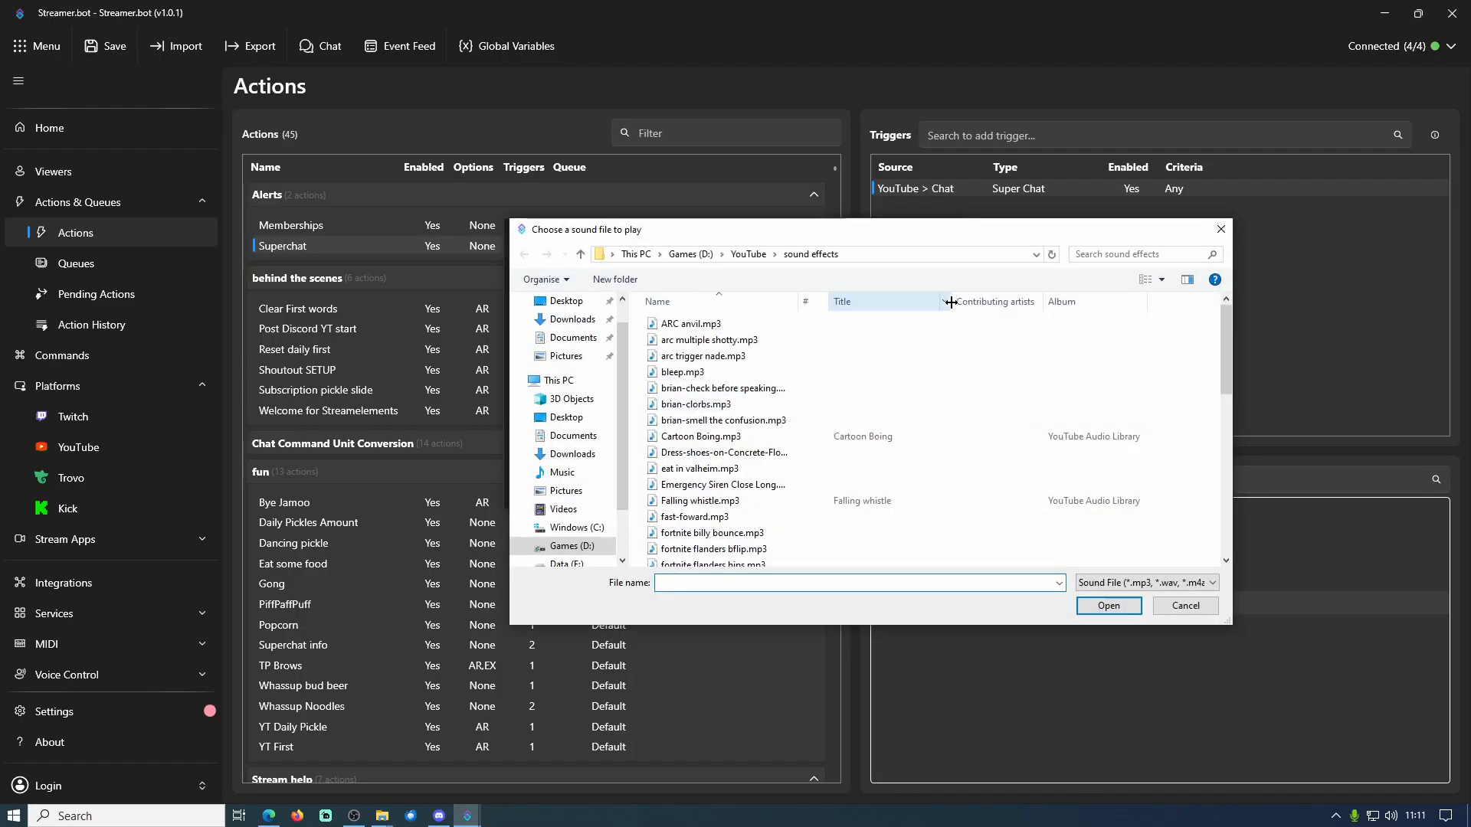
{"action": "left_click", "coordinate": [1203, 609]}
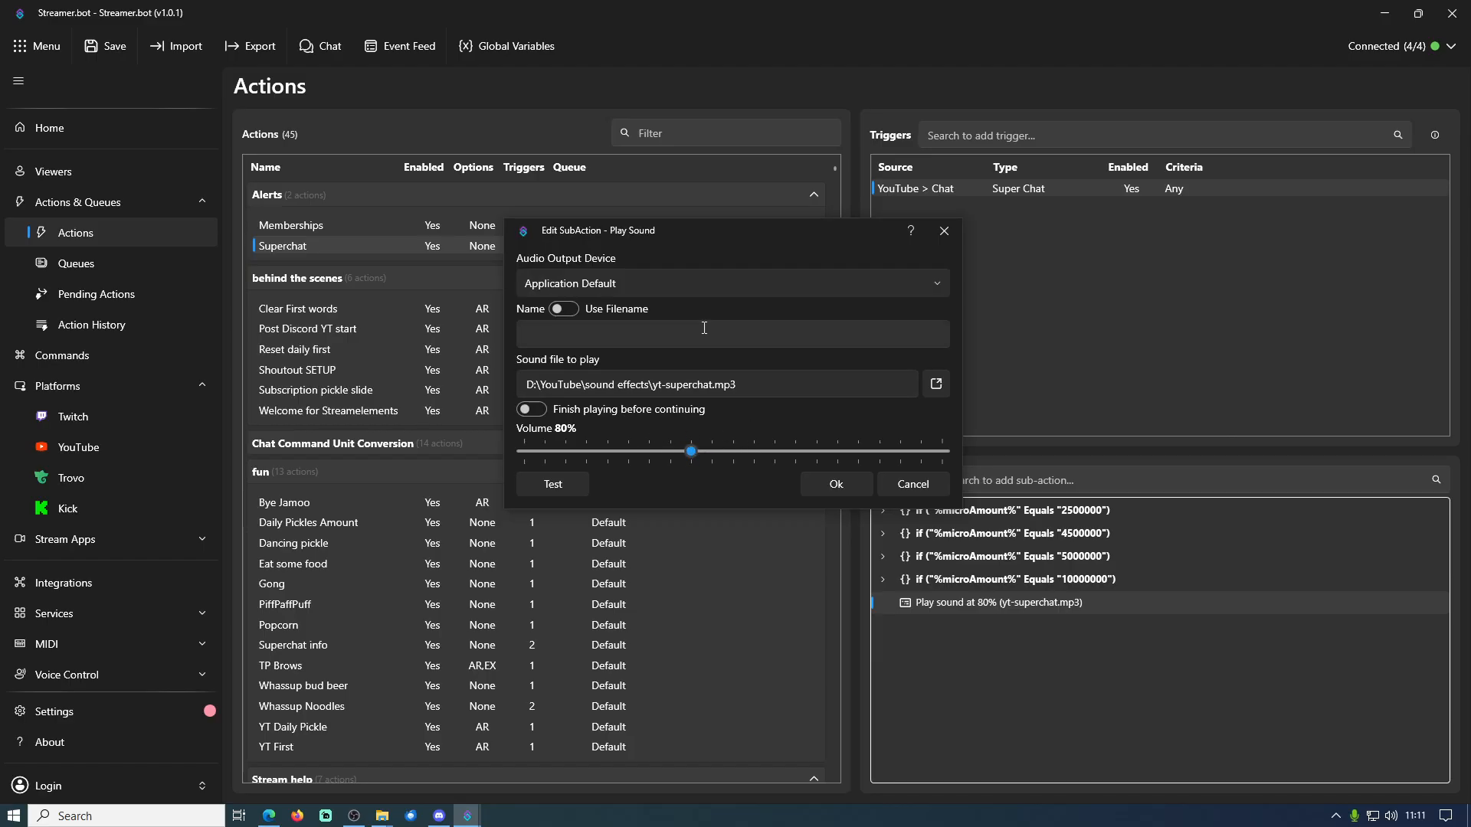
{"action": "left_click", "coordinate": [940, 283]}
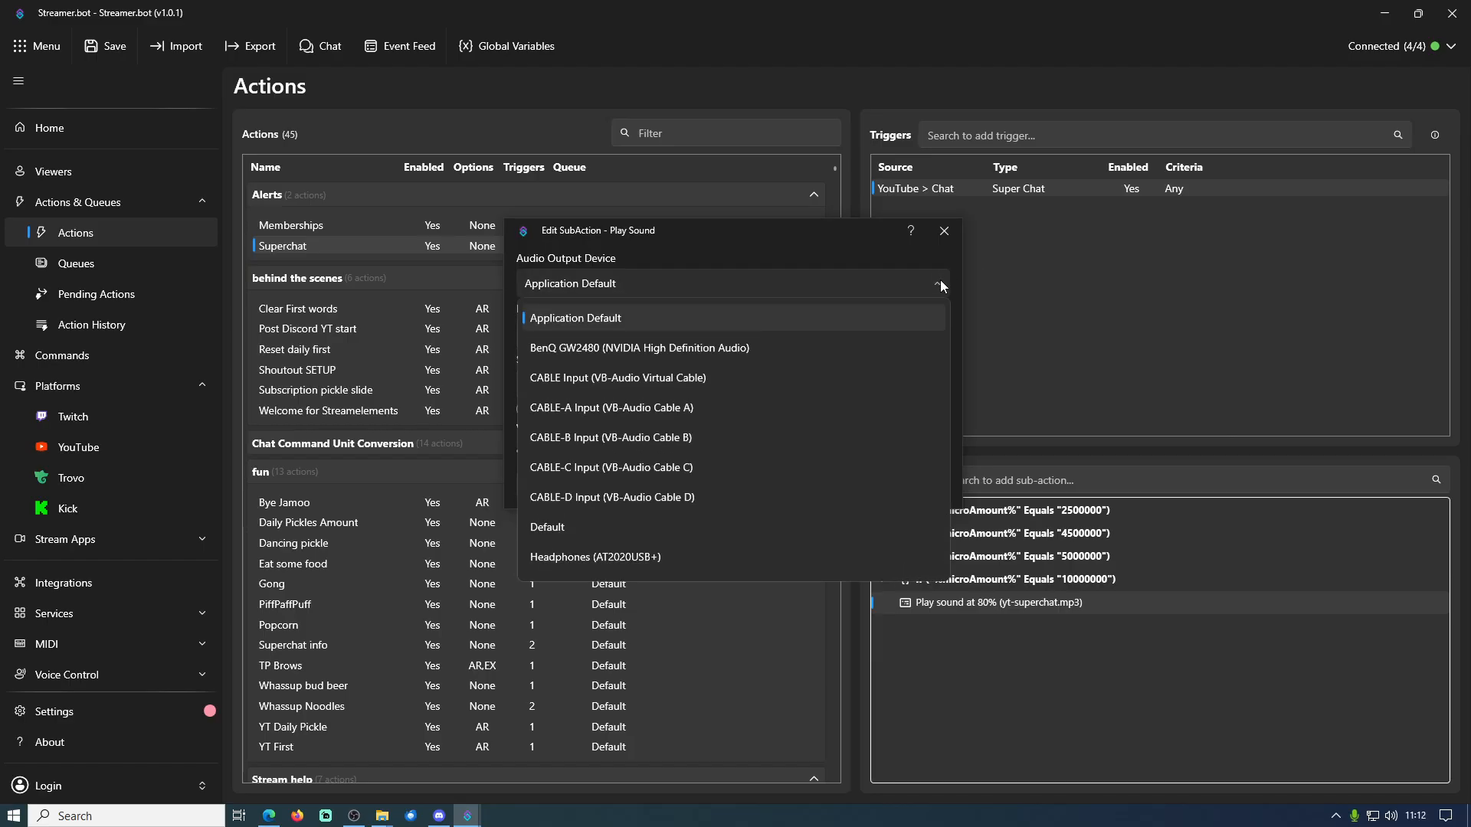
{"action": "left_click", "coordinate": [939, 284]}
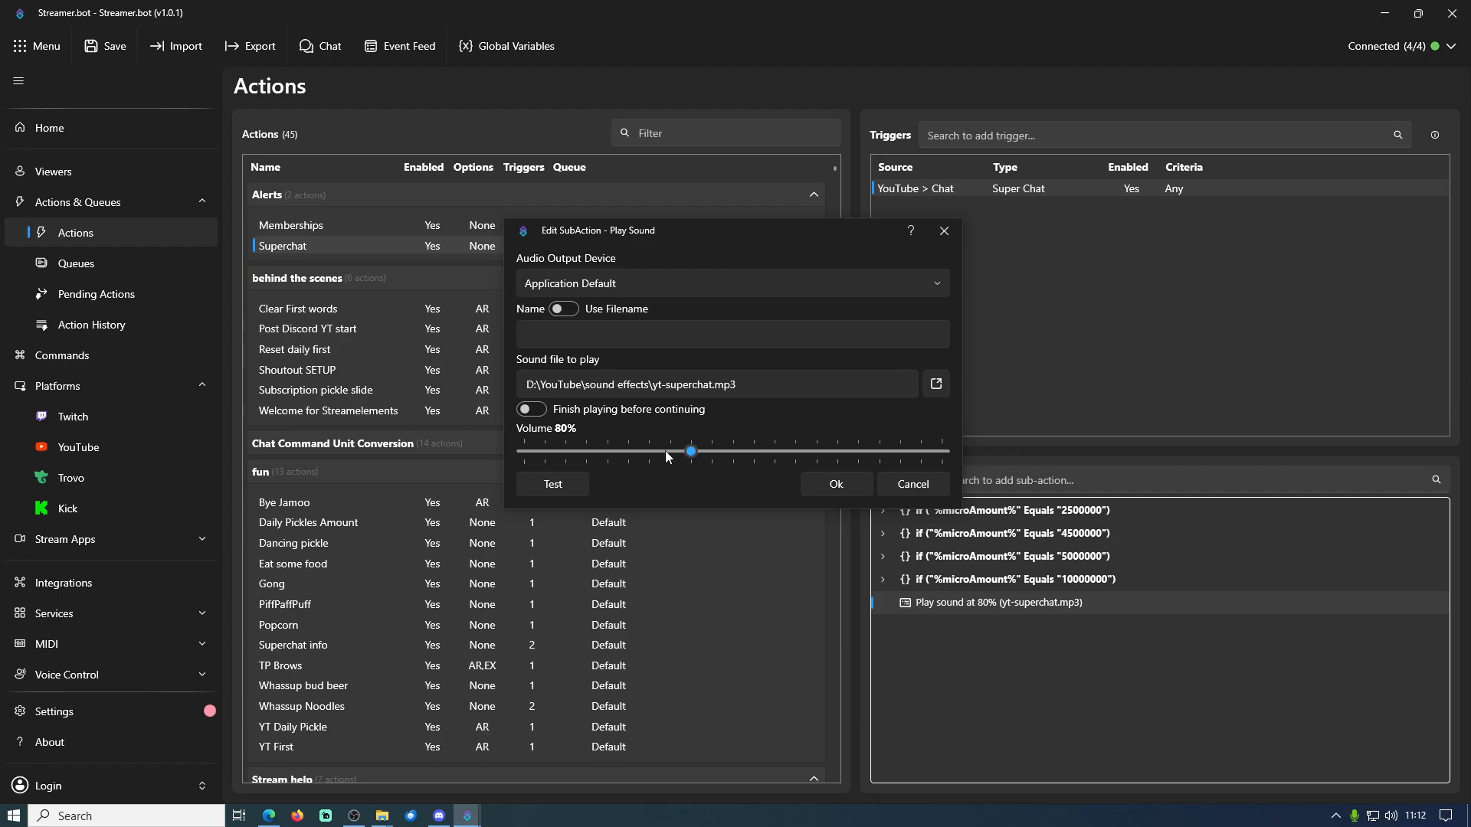
{"action": "left_click", "coordinate": [935, 490]}
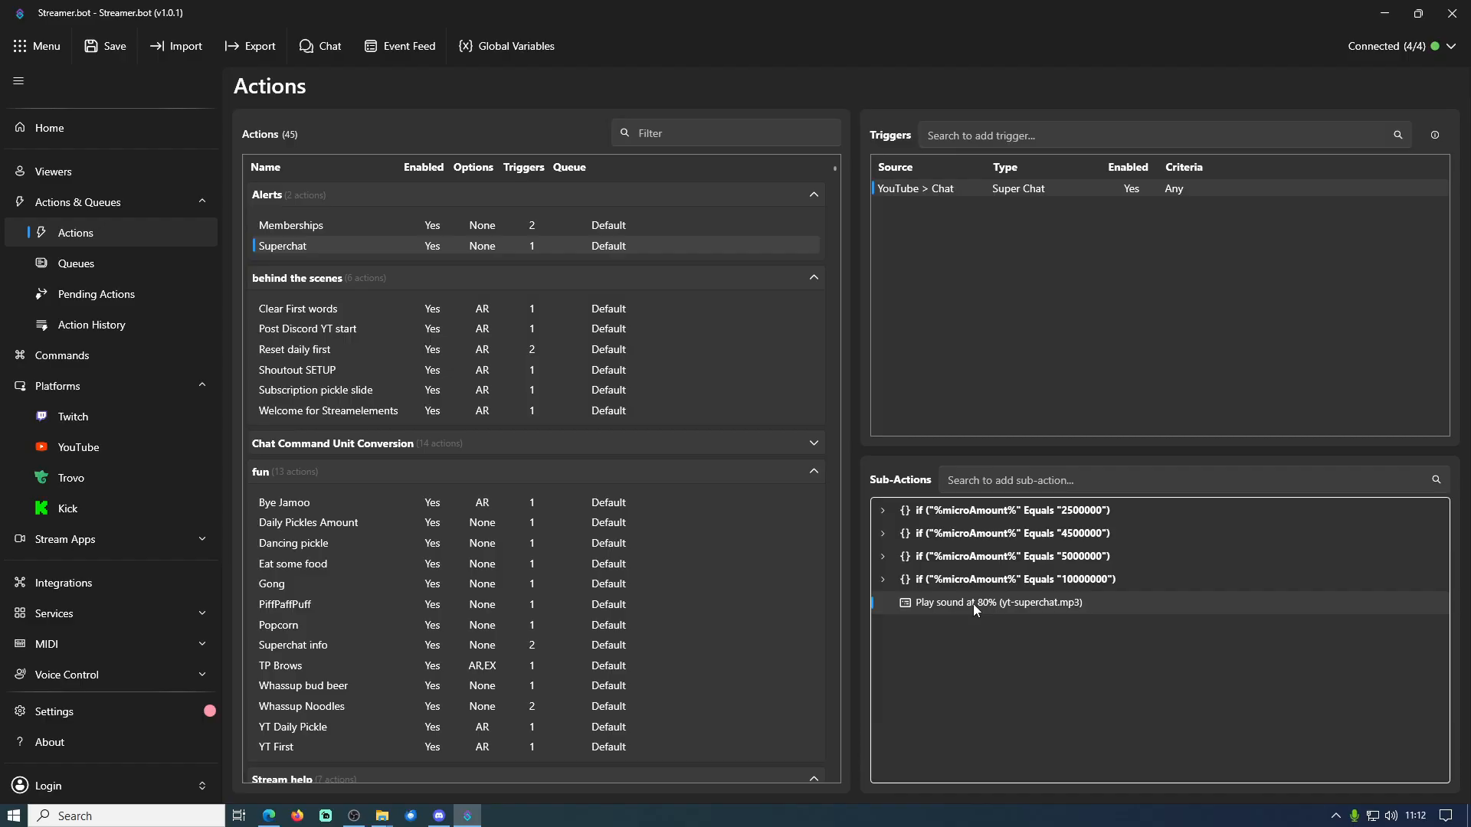
Examine the sub-actions inside the microAmount conditions for 10000000 and 5000000
{"action": "left_click", "coordinate": [883, 579]}
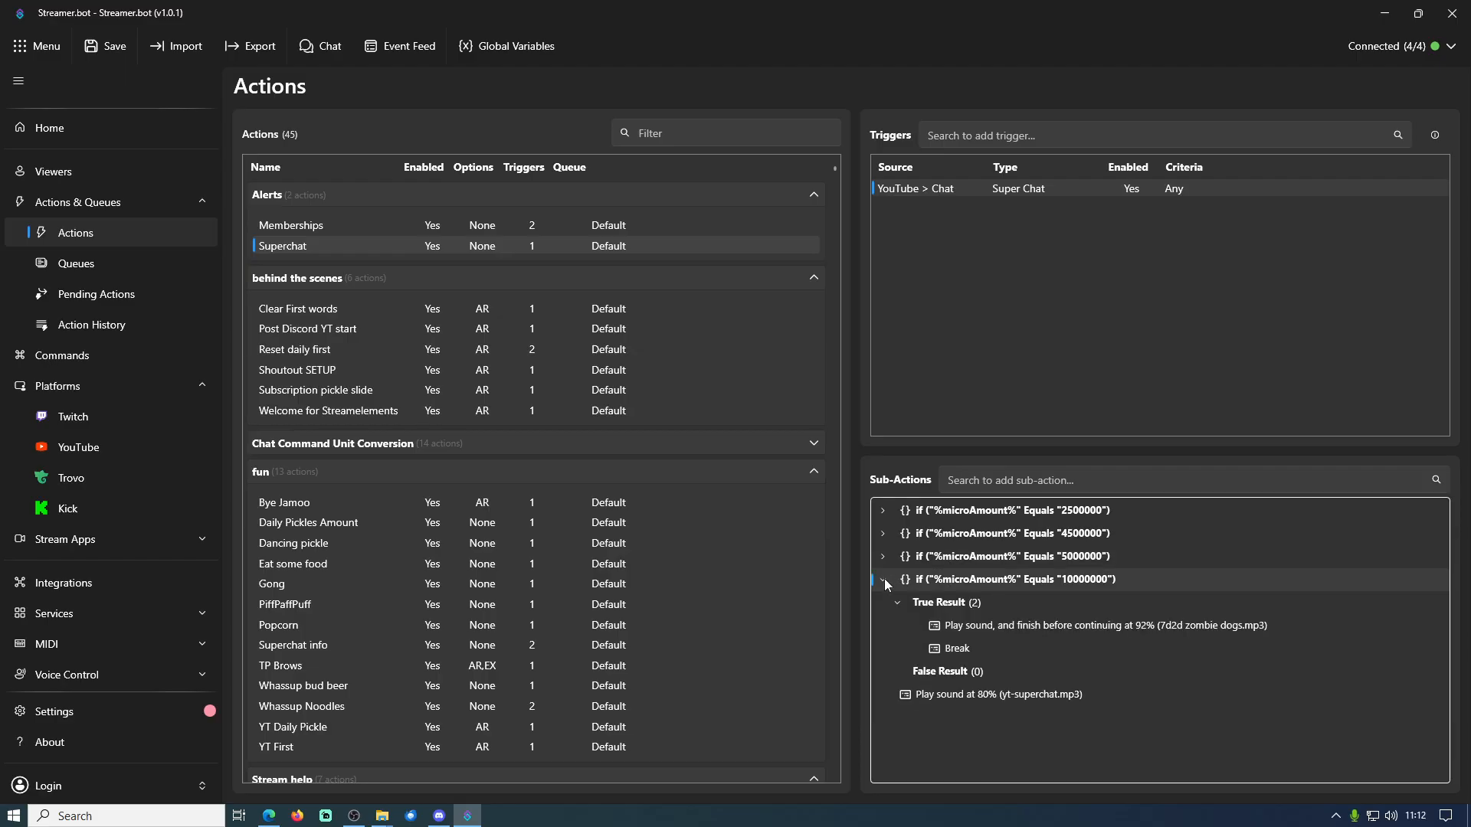
{"action": "left_click", "coordinate": [884, 557]}
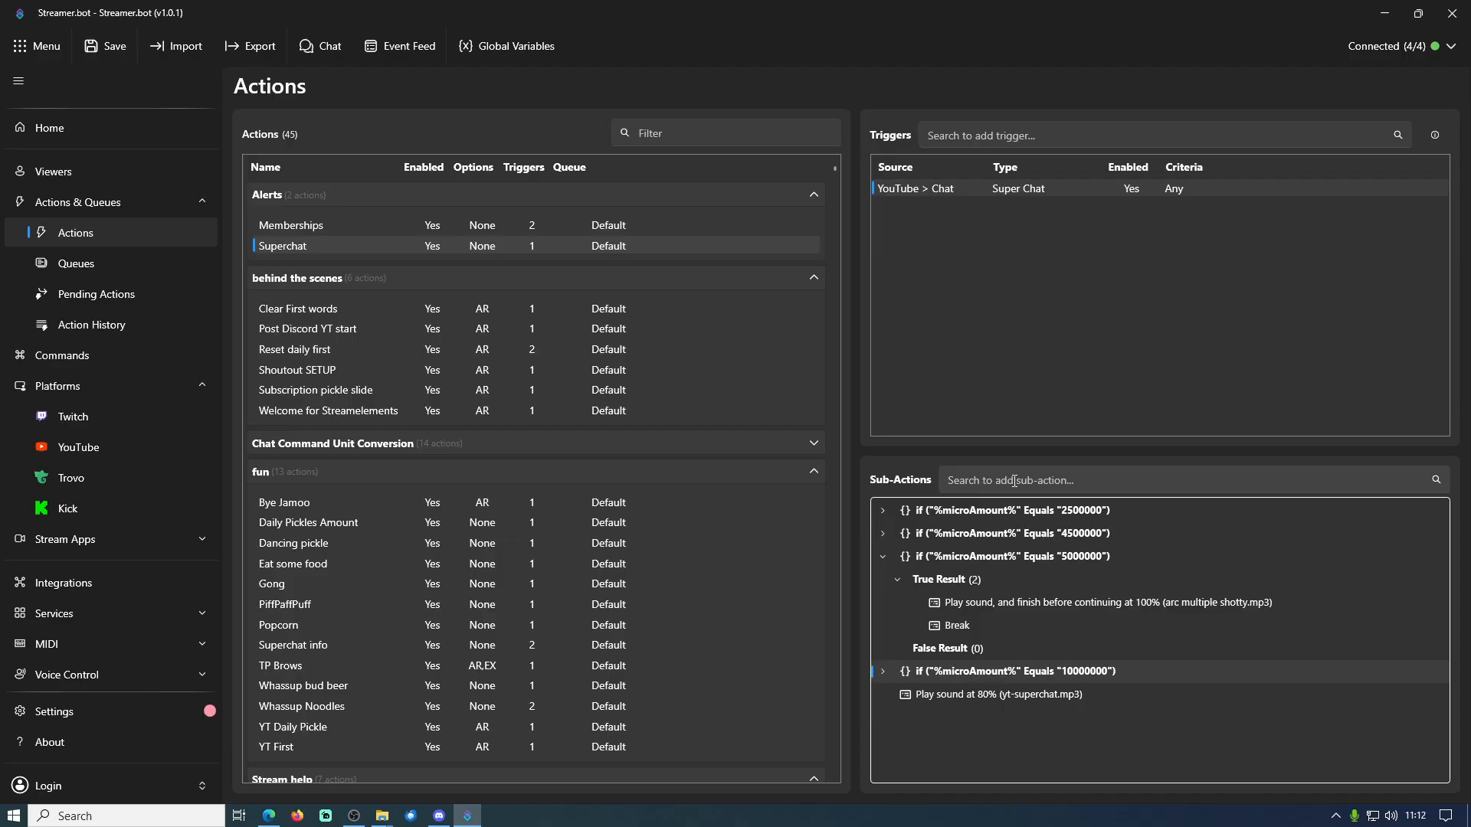
Browse the Core > Logic sub-actions, search sub-actions for "if", and view the Core > Logic > If/Else form without adding it
{"action": "right_click", "coordinate": [1223, 530]}
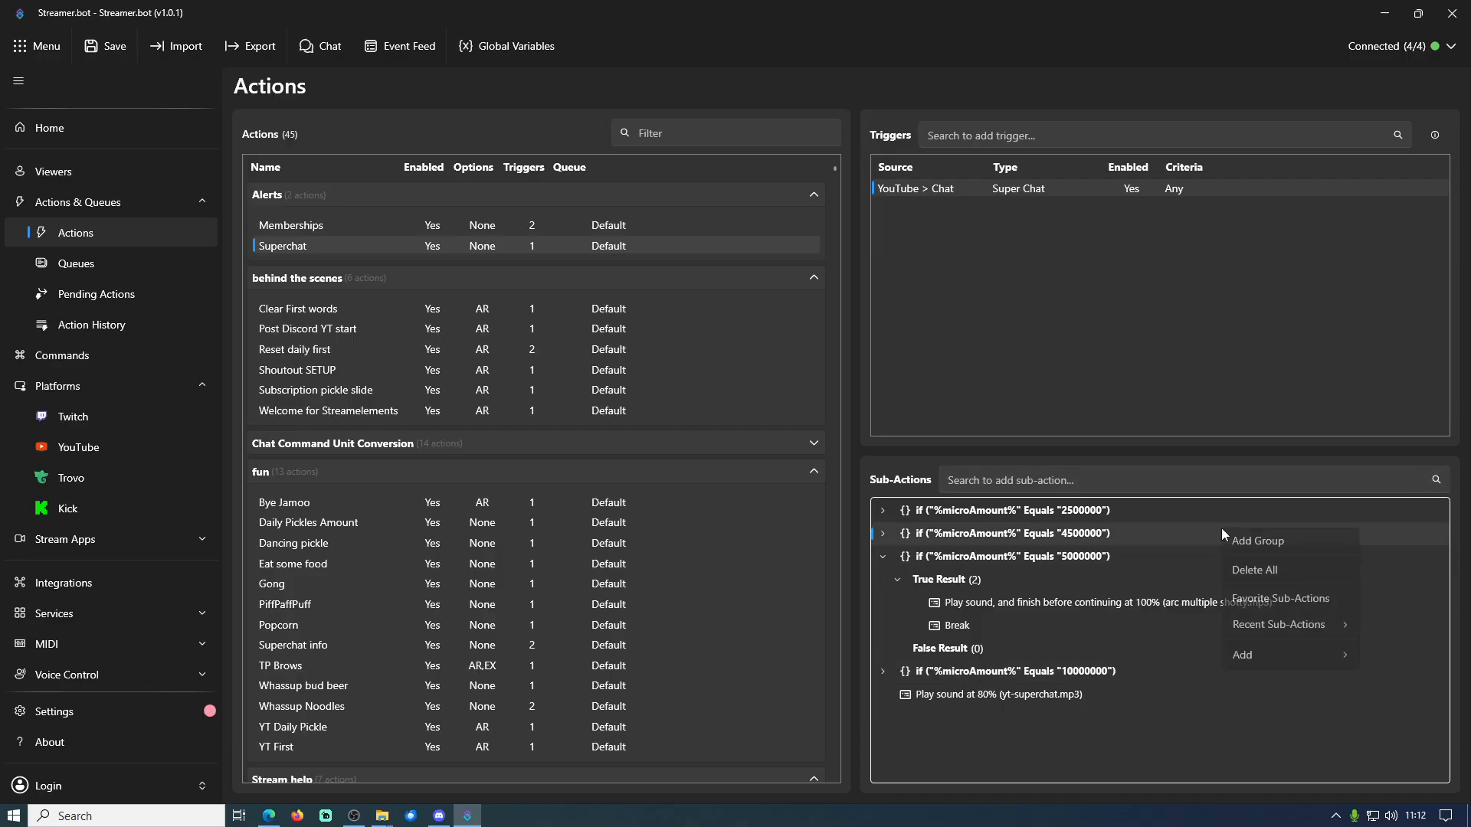
{"action": "mouse_move", "coordinate": [1297, 664]}
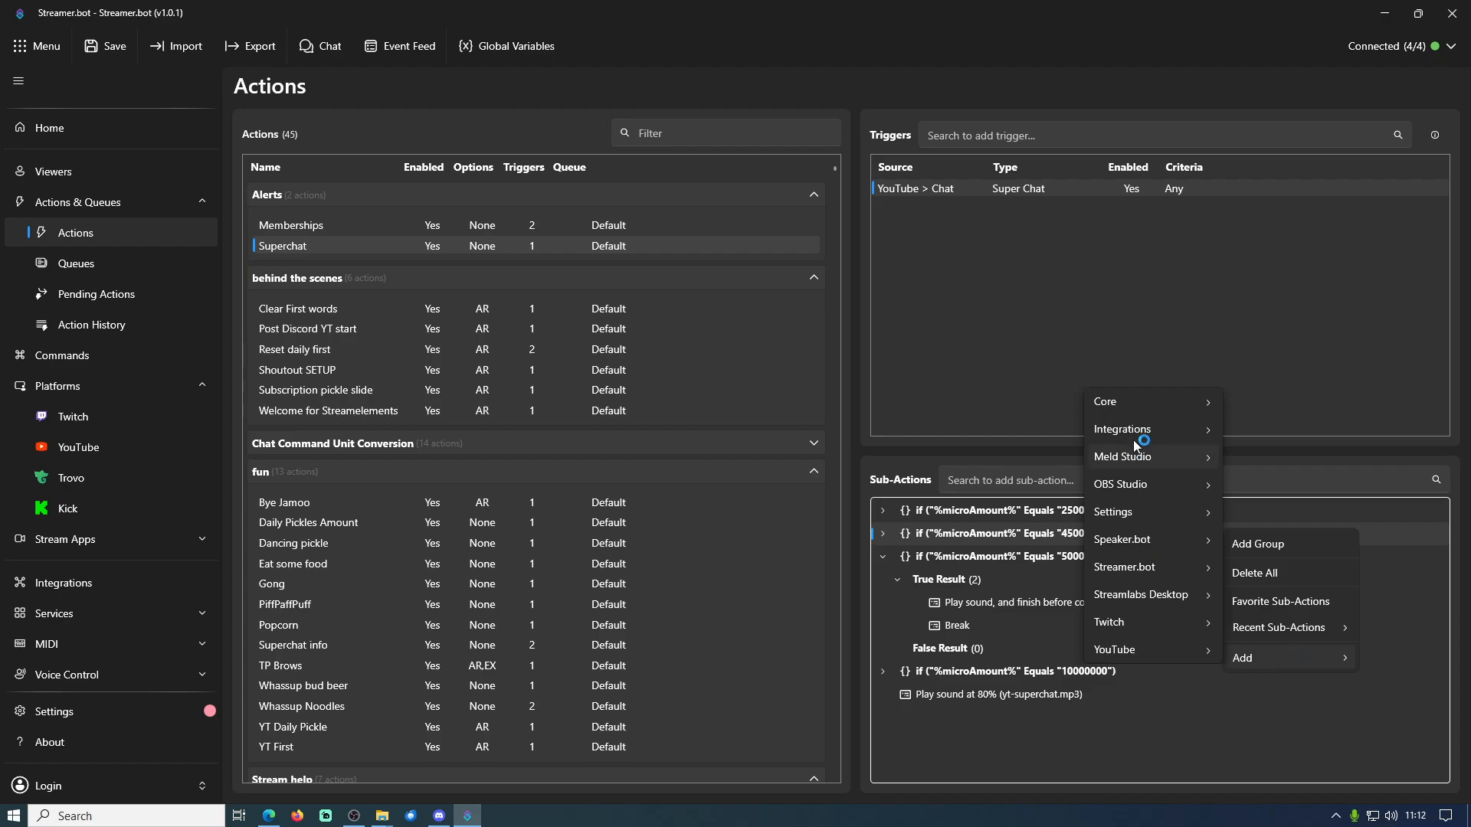
{"action": "mouse_move", "coordinate": [1134, 407]}
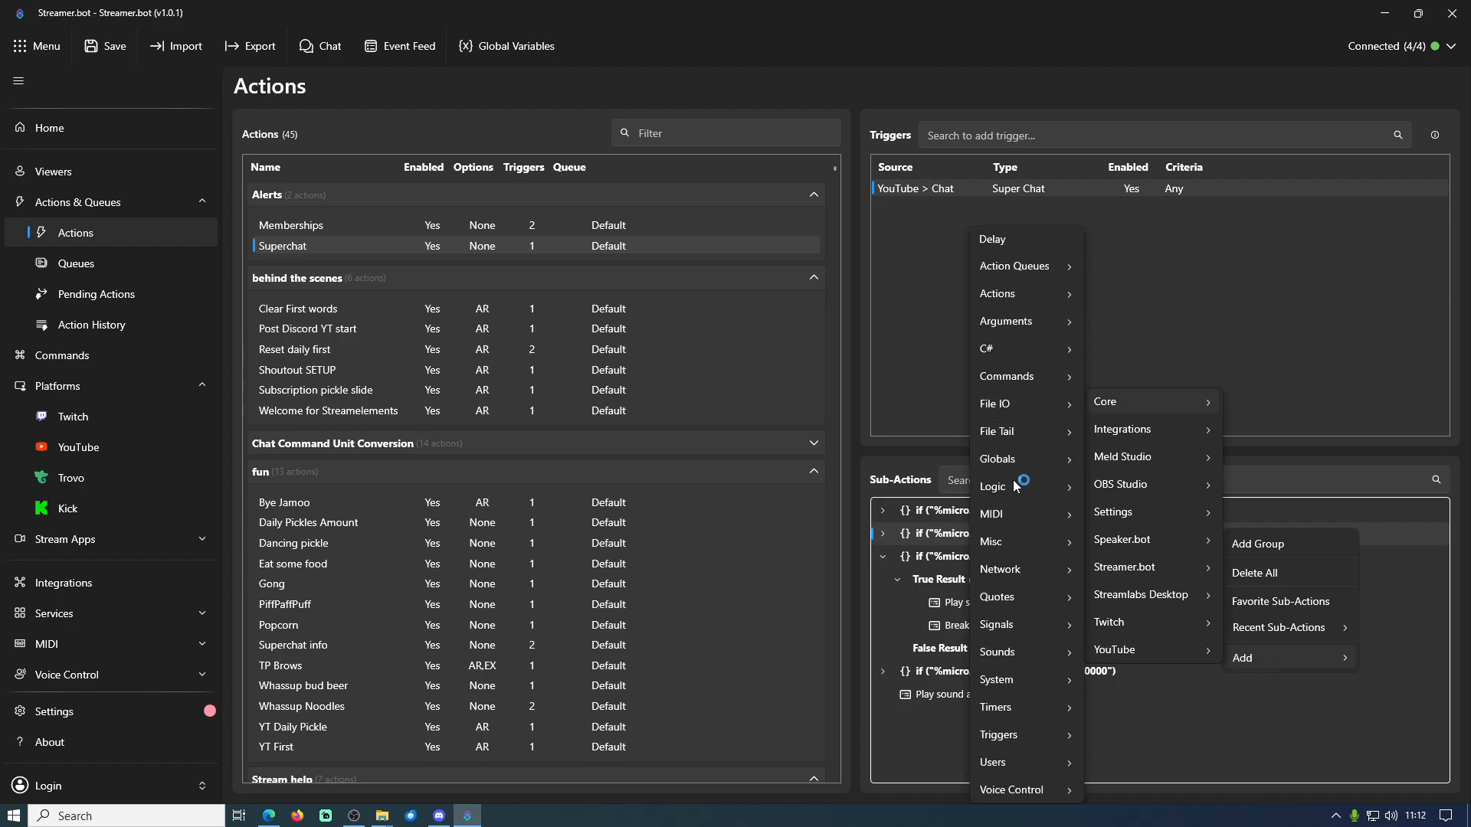
{"action": "mouse_move", "coordinate": [1008, 489]}
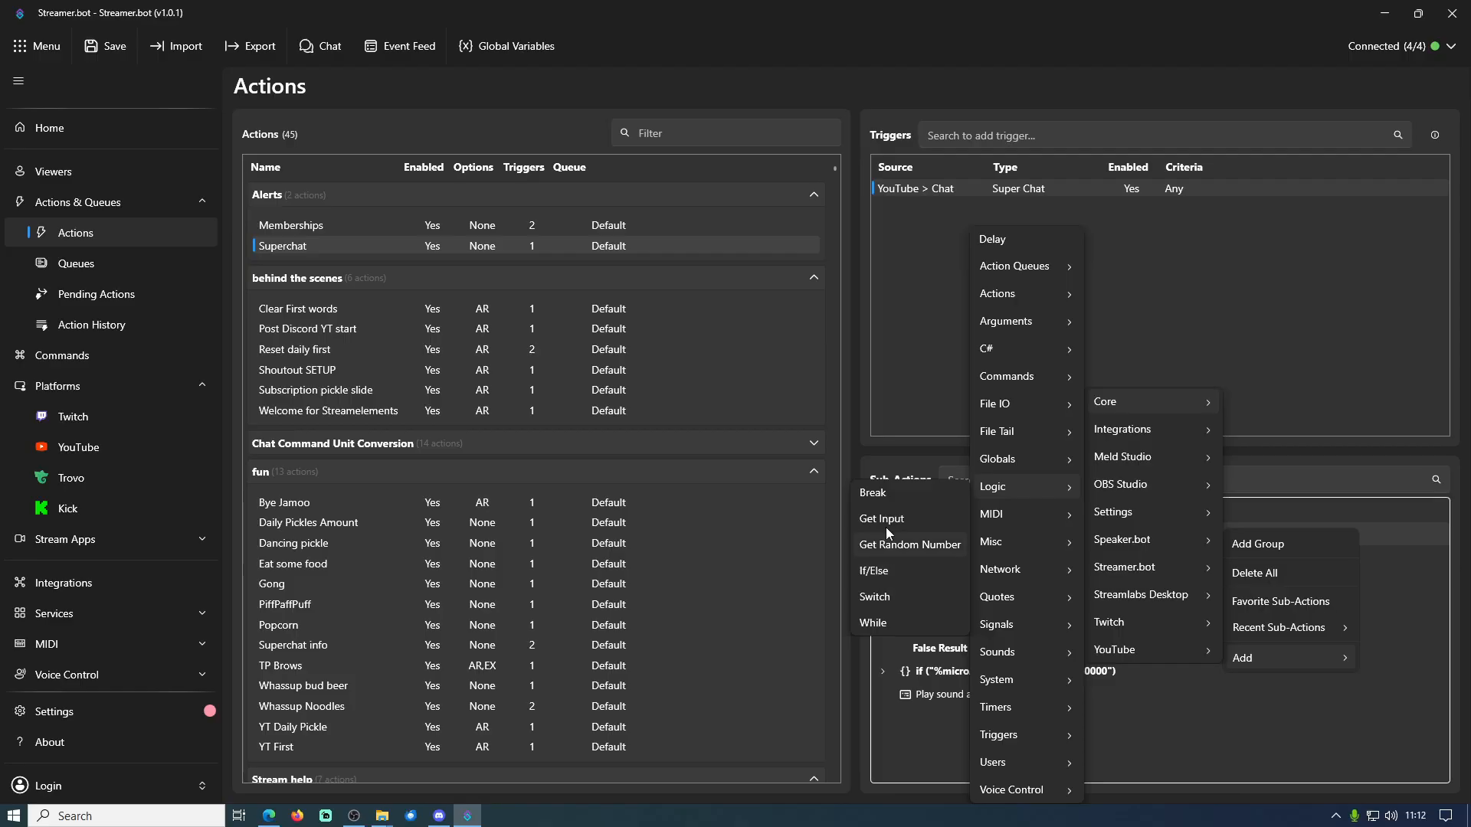
{"action": "left_click", "coordinate": [945, 431]}
{"action": "left_click", "coordinate": [983, 473]}
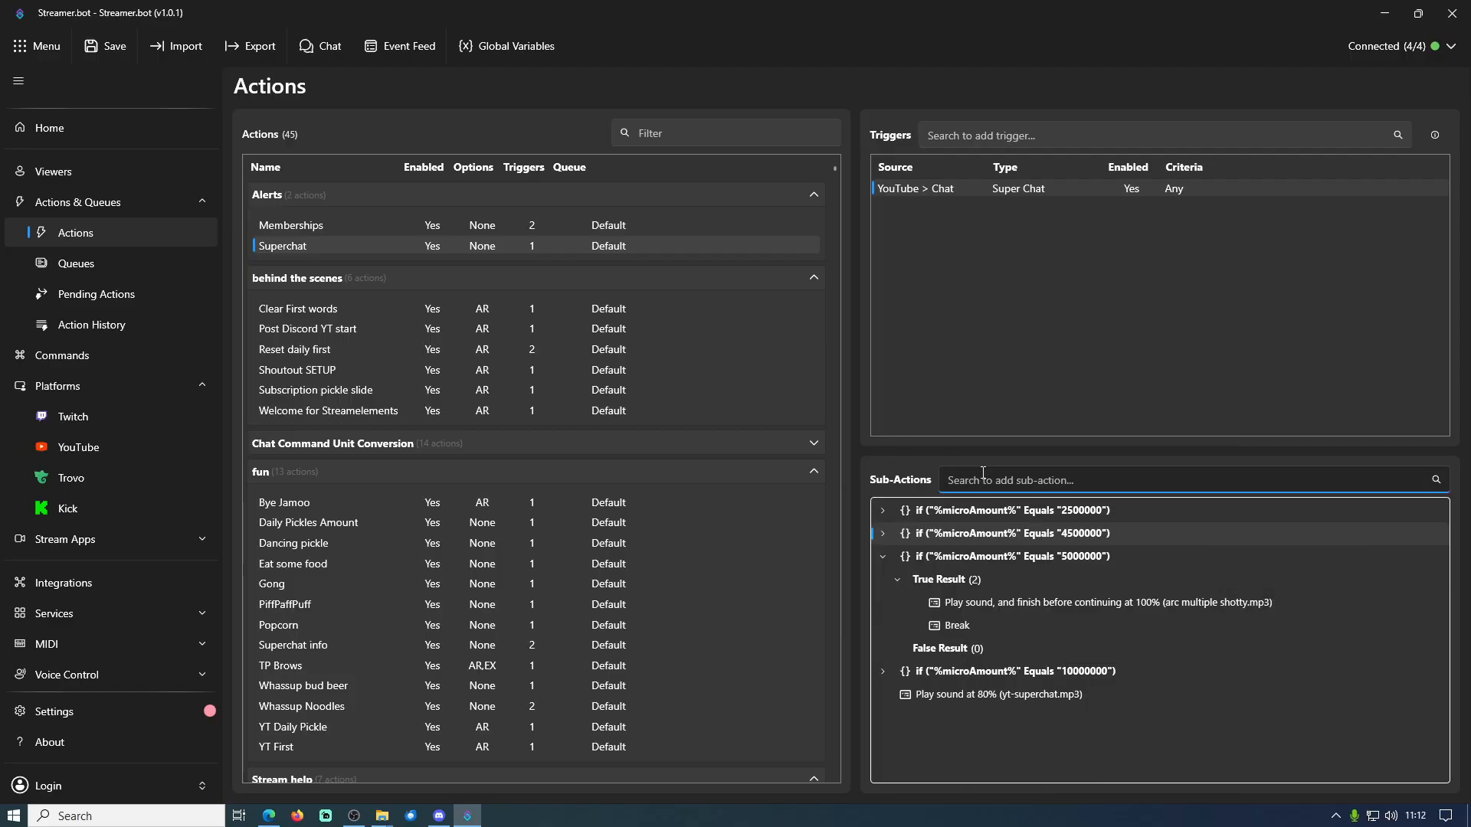
{"action": "type", "text": "if"}
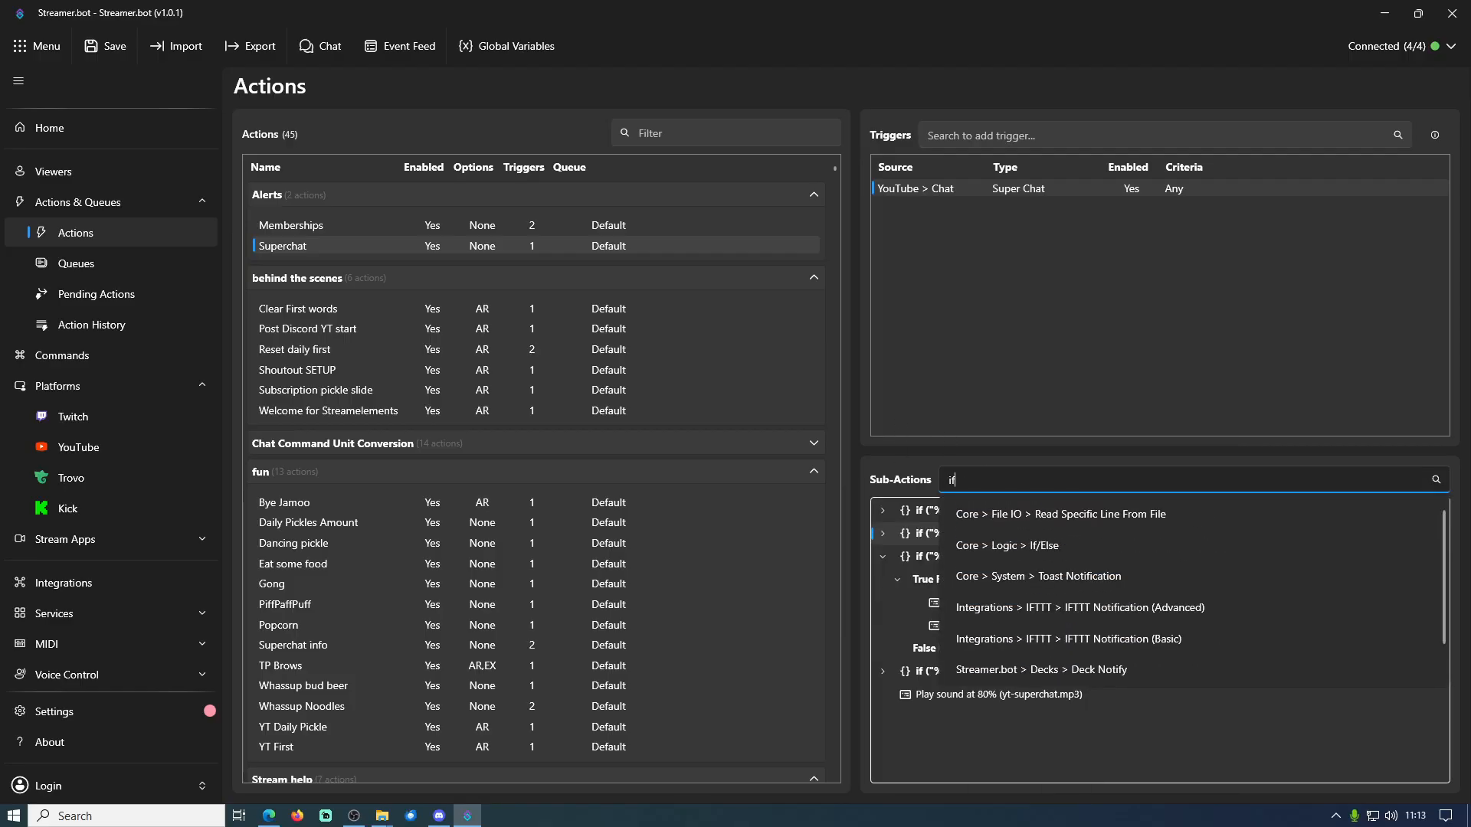
{"action": "left_click", "coordinate": [1054, 547]}
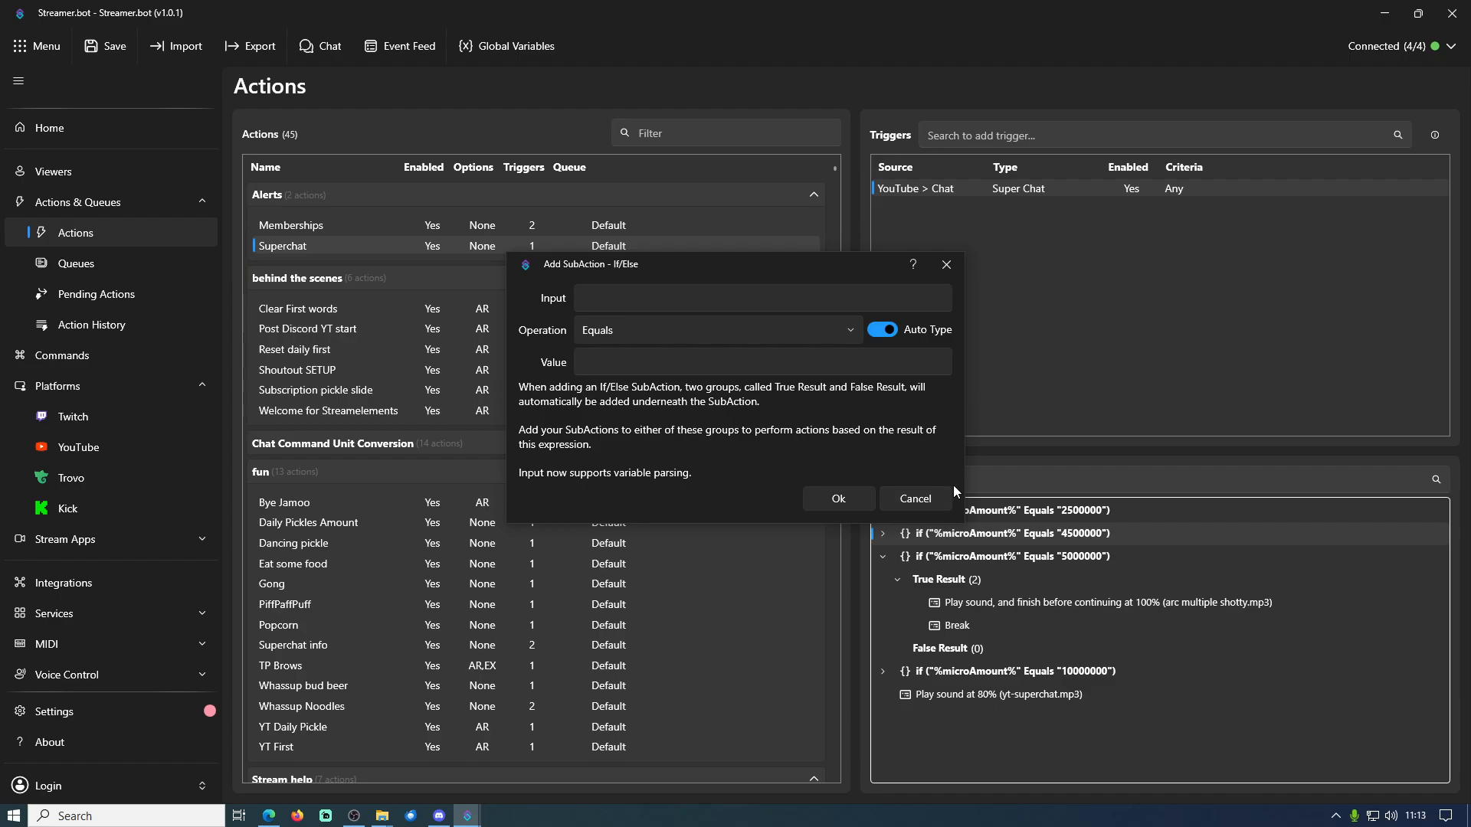
{"action": "left_click", "coordinate": [918, 504]}
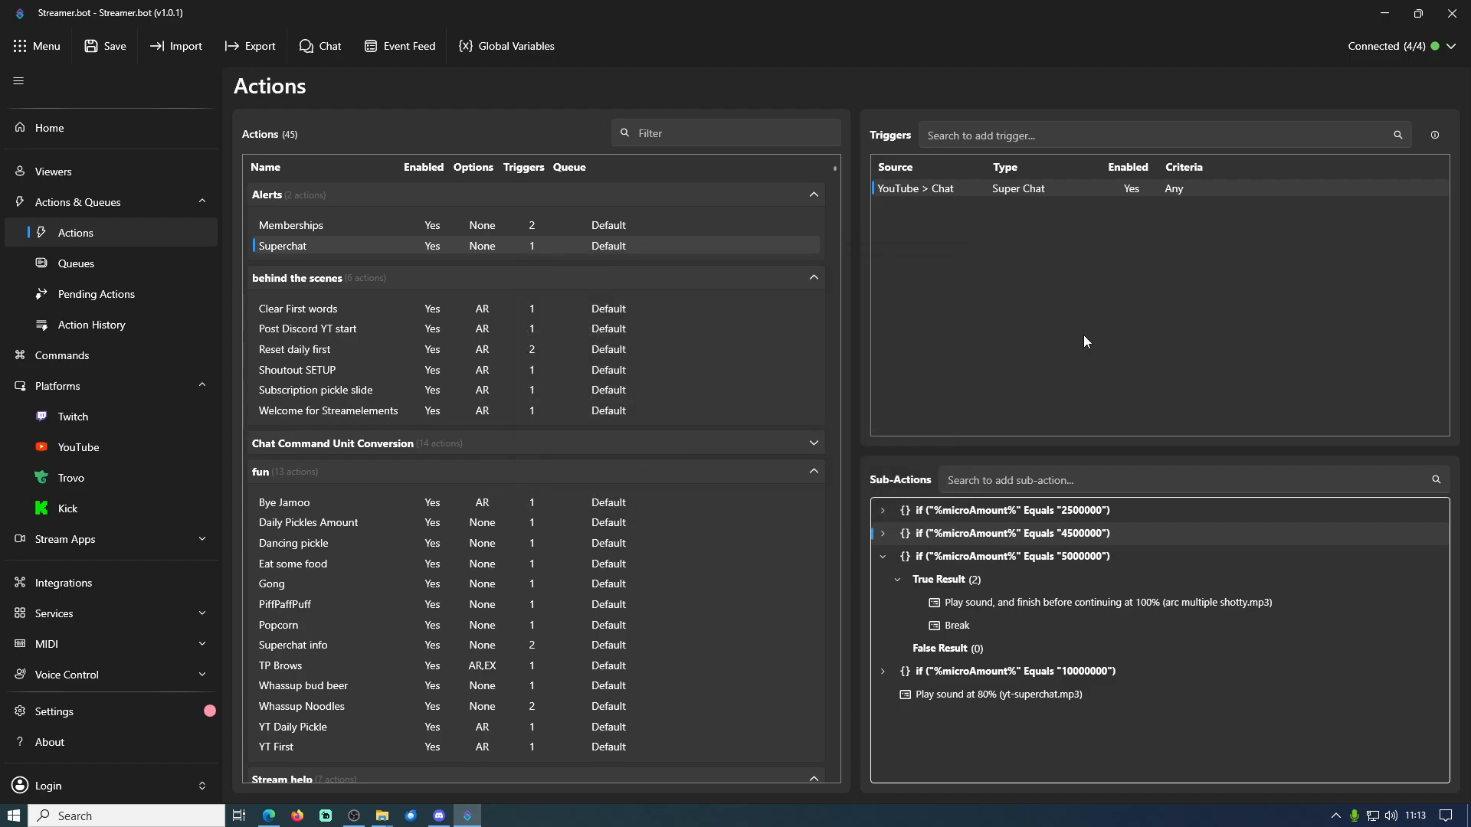
Review the input, operation and value of the microAmount condition for 5000000, and close it unchanged
{"action": "double_click", "coordinate": [964, 557]}
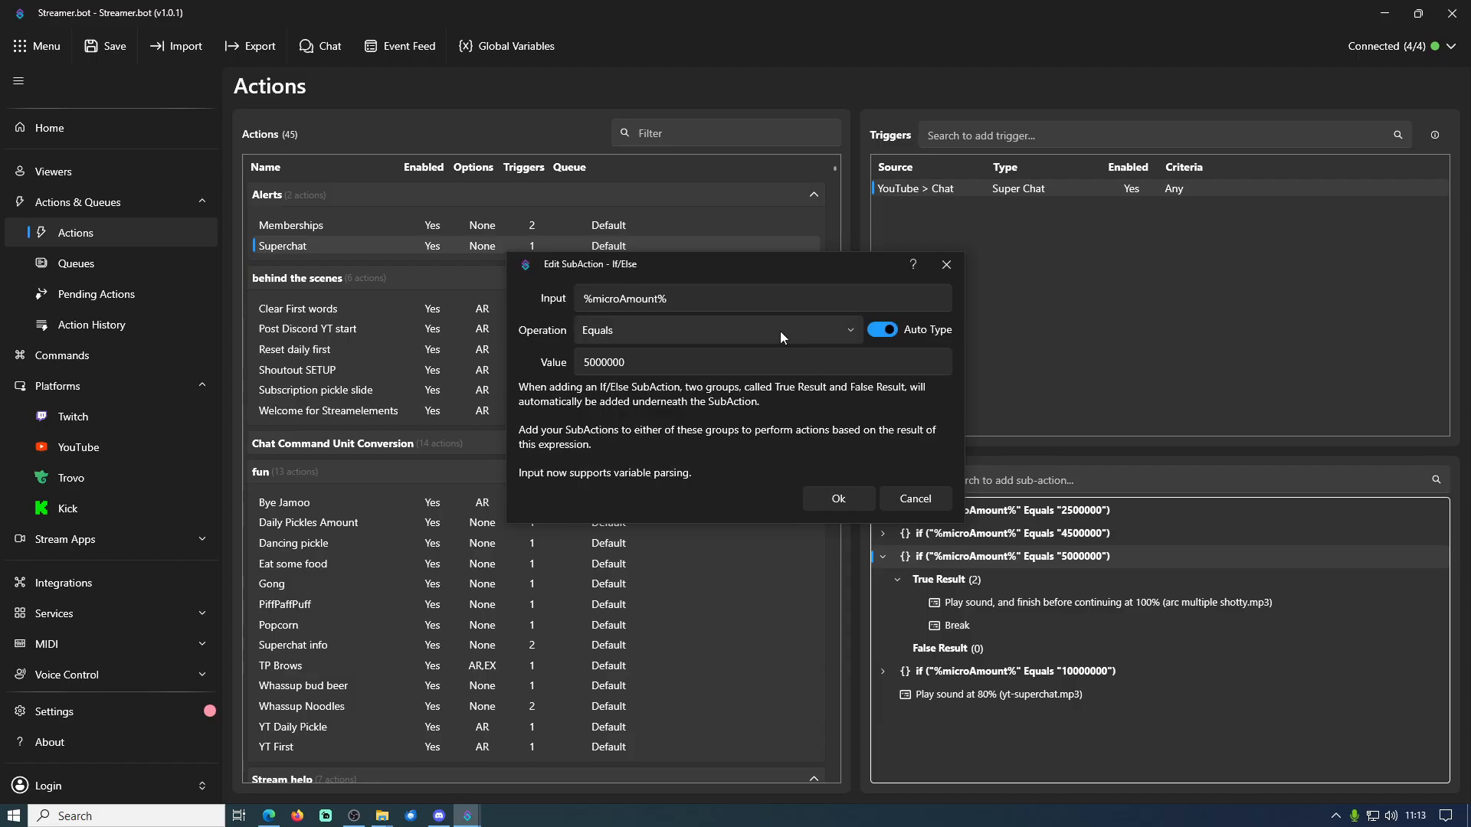
{"action": "left_click_drag", "start_coordinate": [768, 268], "coordinate": [783, 256]}
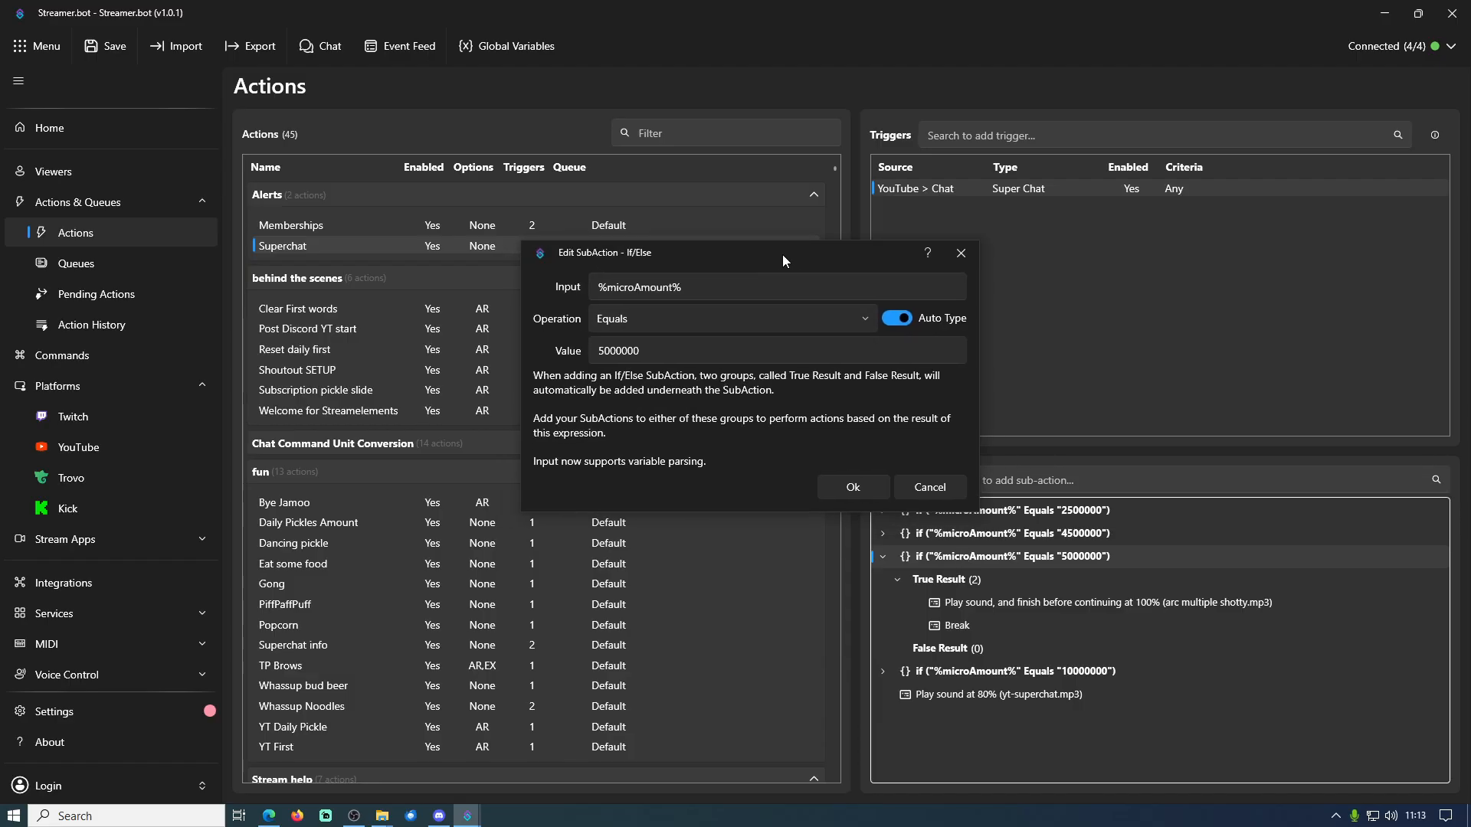
{"action": "left_click", "coordinate": [696, 285]}
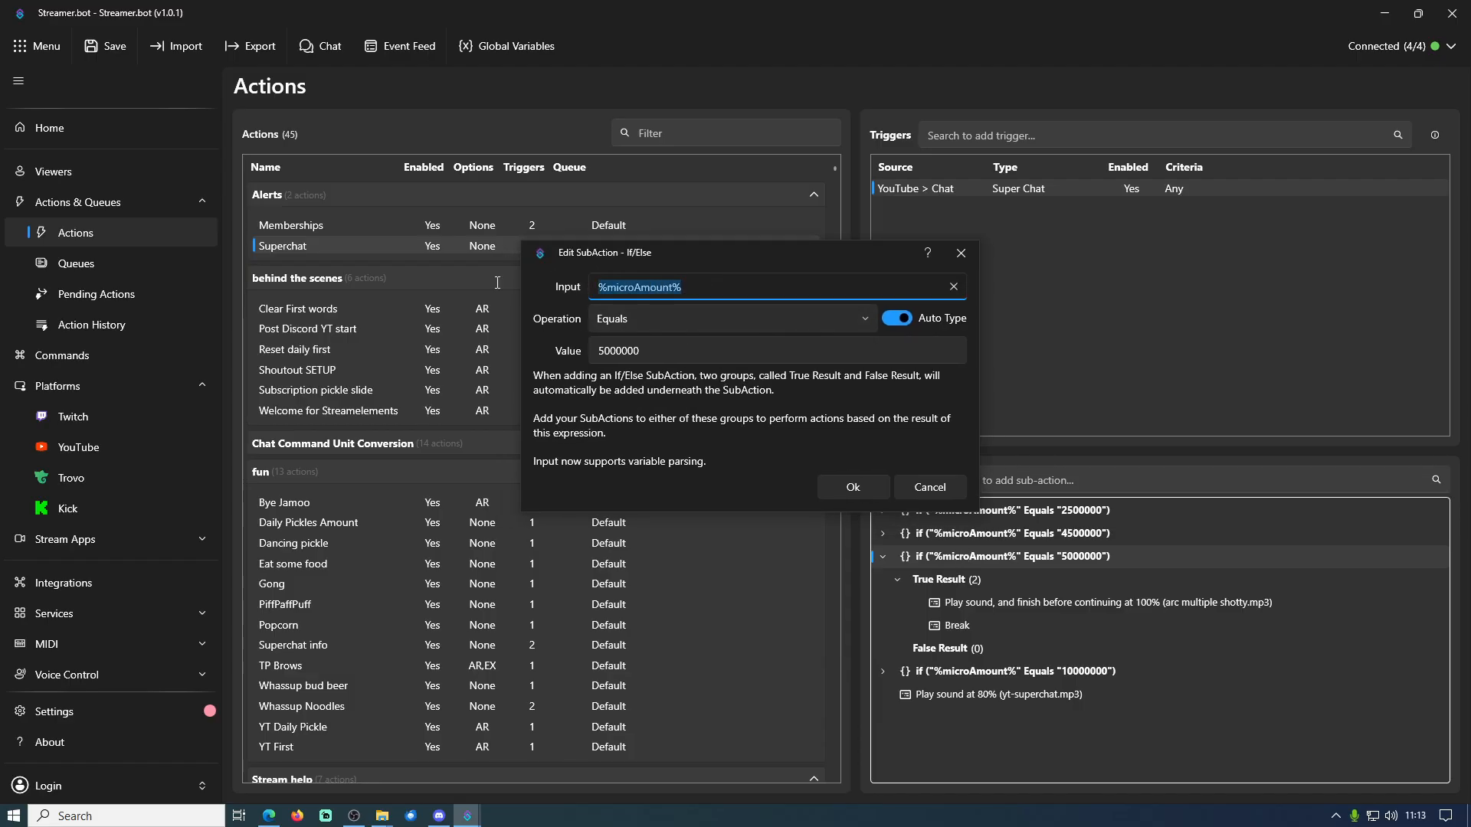
{"action": "left_click", "coordinate": [626, 290]}
{"action": "left_click_drag", "start_coordinate": [702, 291], "coordinate": [518, 289]}
{"action": "left_click", "coordinate": [658, 350]}
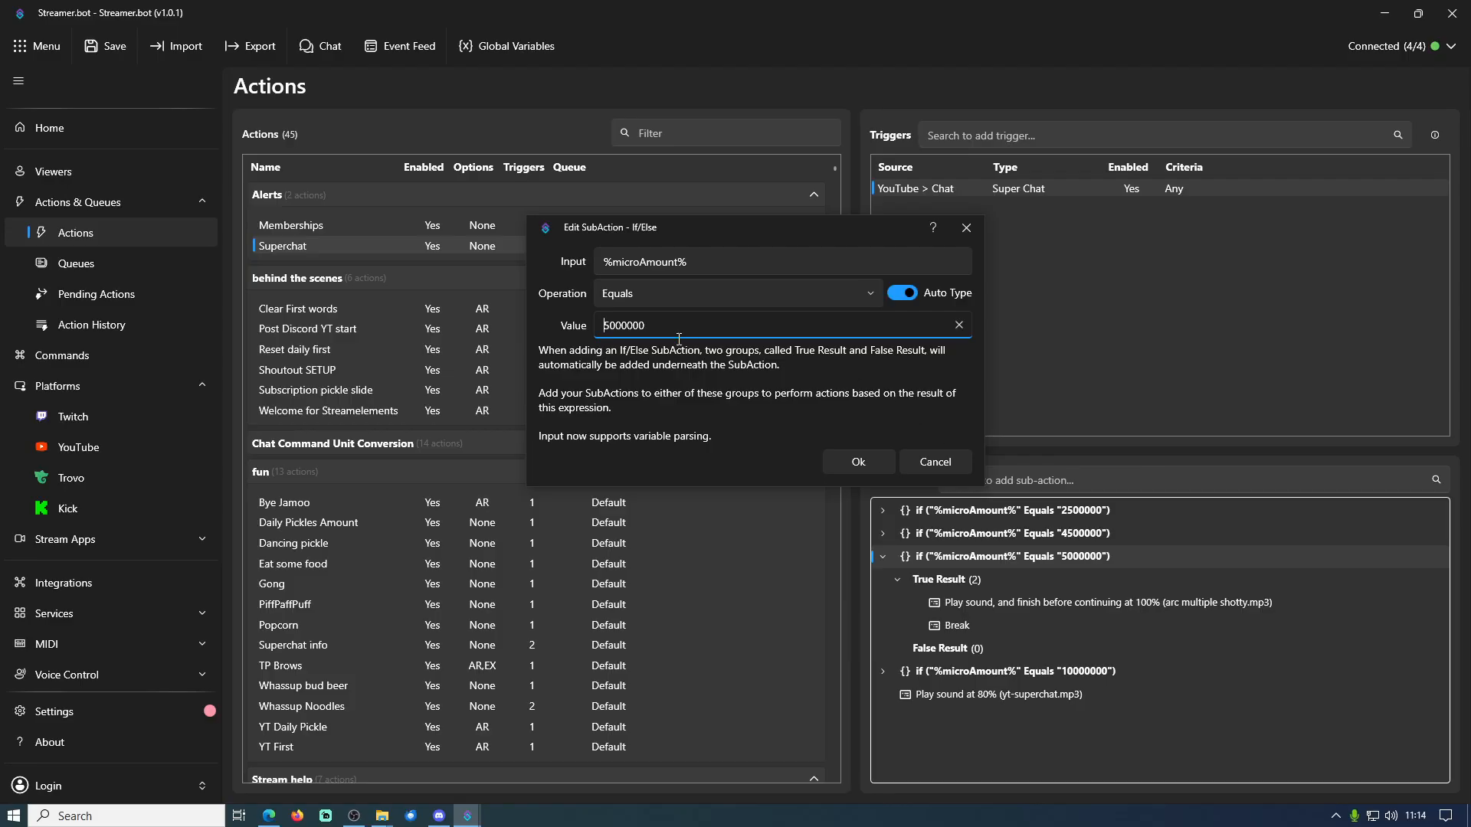
{"action": "left_click", "coordinate": [964, 467]}
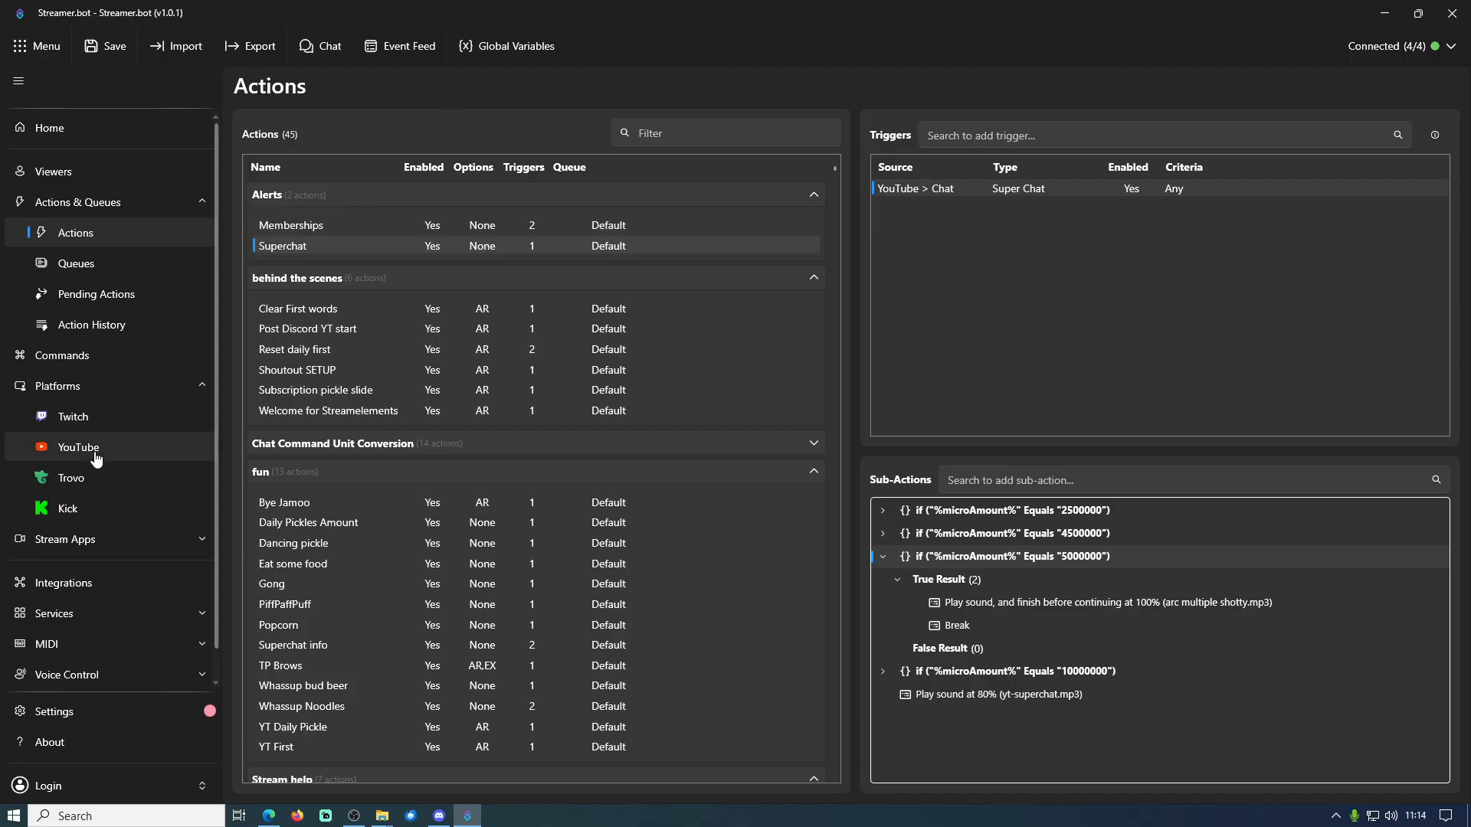
Inspect the variables of the Superchat run in Action History, comparing its amount and microAmount entries
{"action": "left_click", "coordinate": [102, 326]}
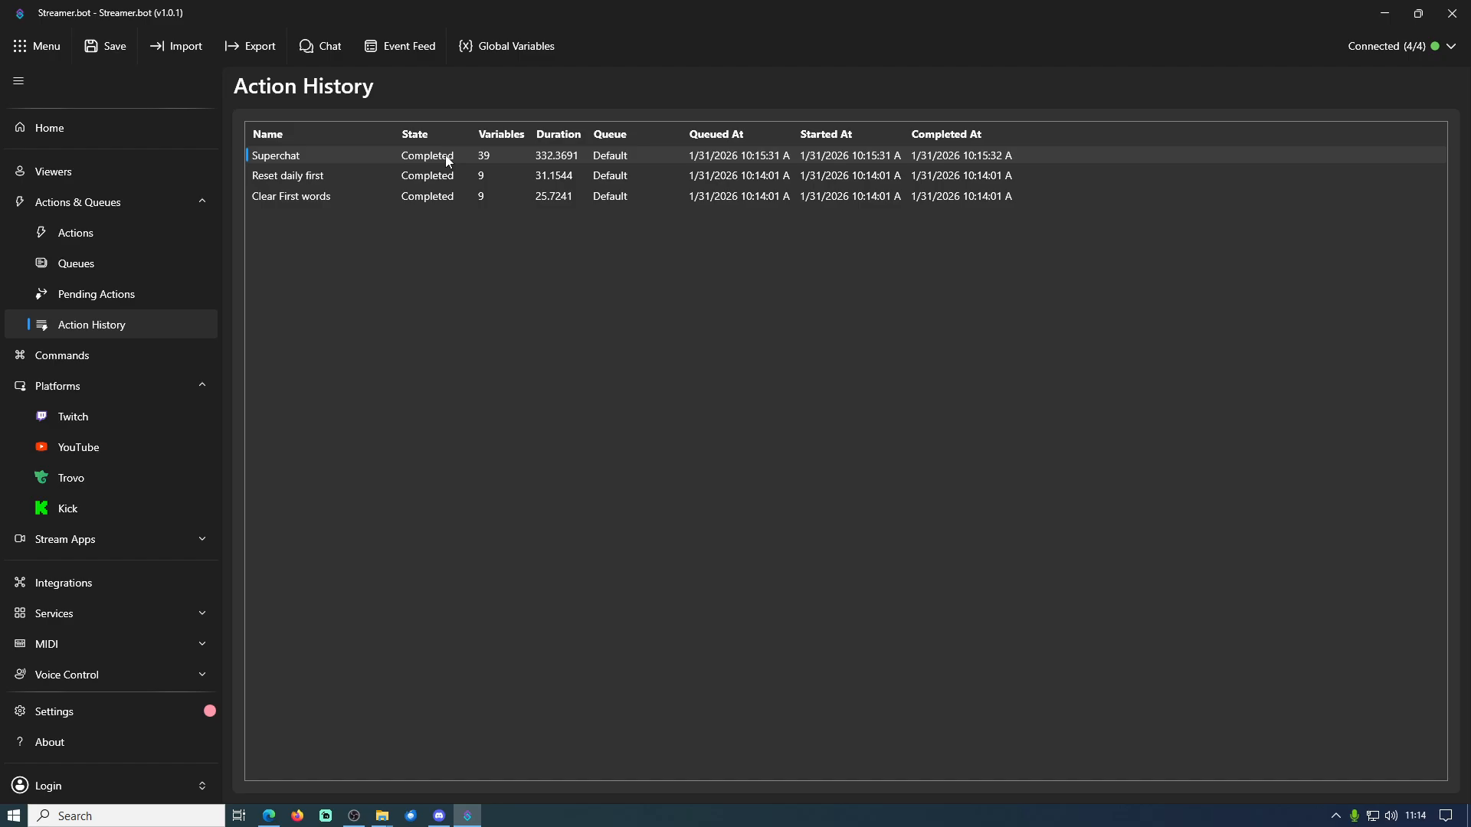
{"action": "double_click", "coordinate": [449, 160]}
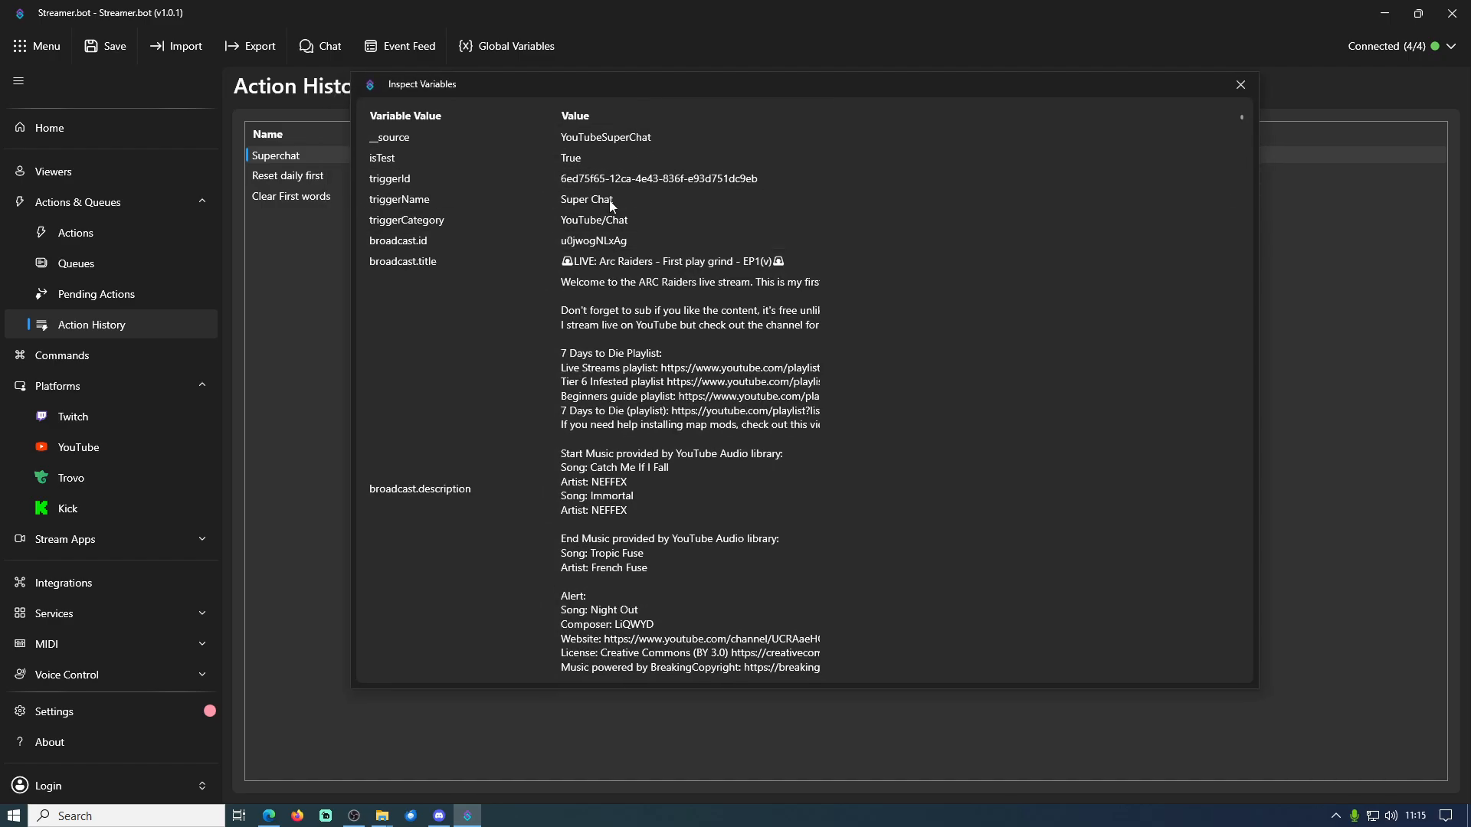
{"action": "scroll", "coordinate": [646, 406], "scroll_direction": "down", "scroll_amount": 10}
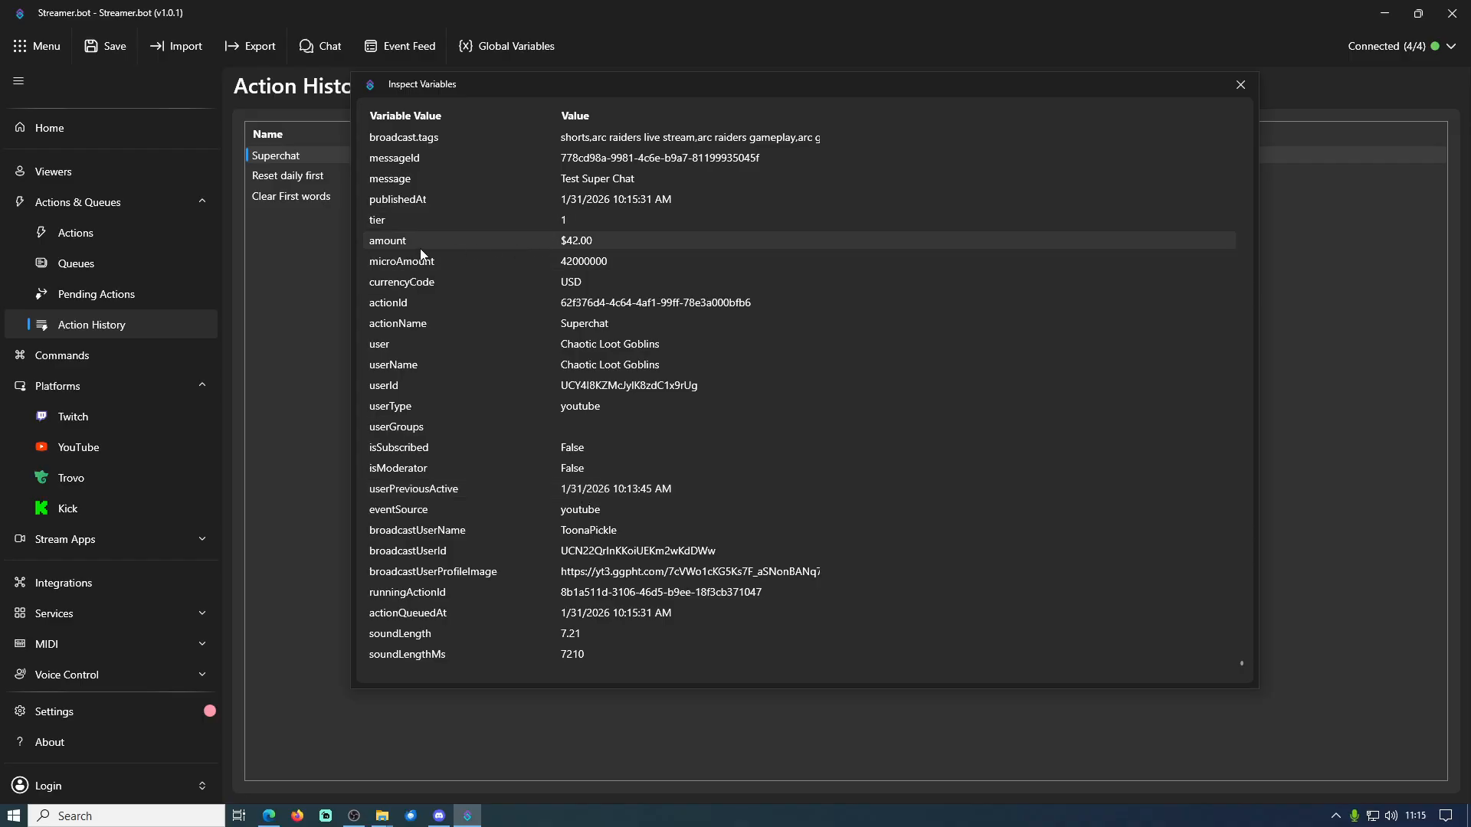
{"action": "left_click", "coordinate": [574, 242]}
{"action": "left_click", "coordinate": [452, 265]}
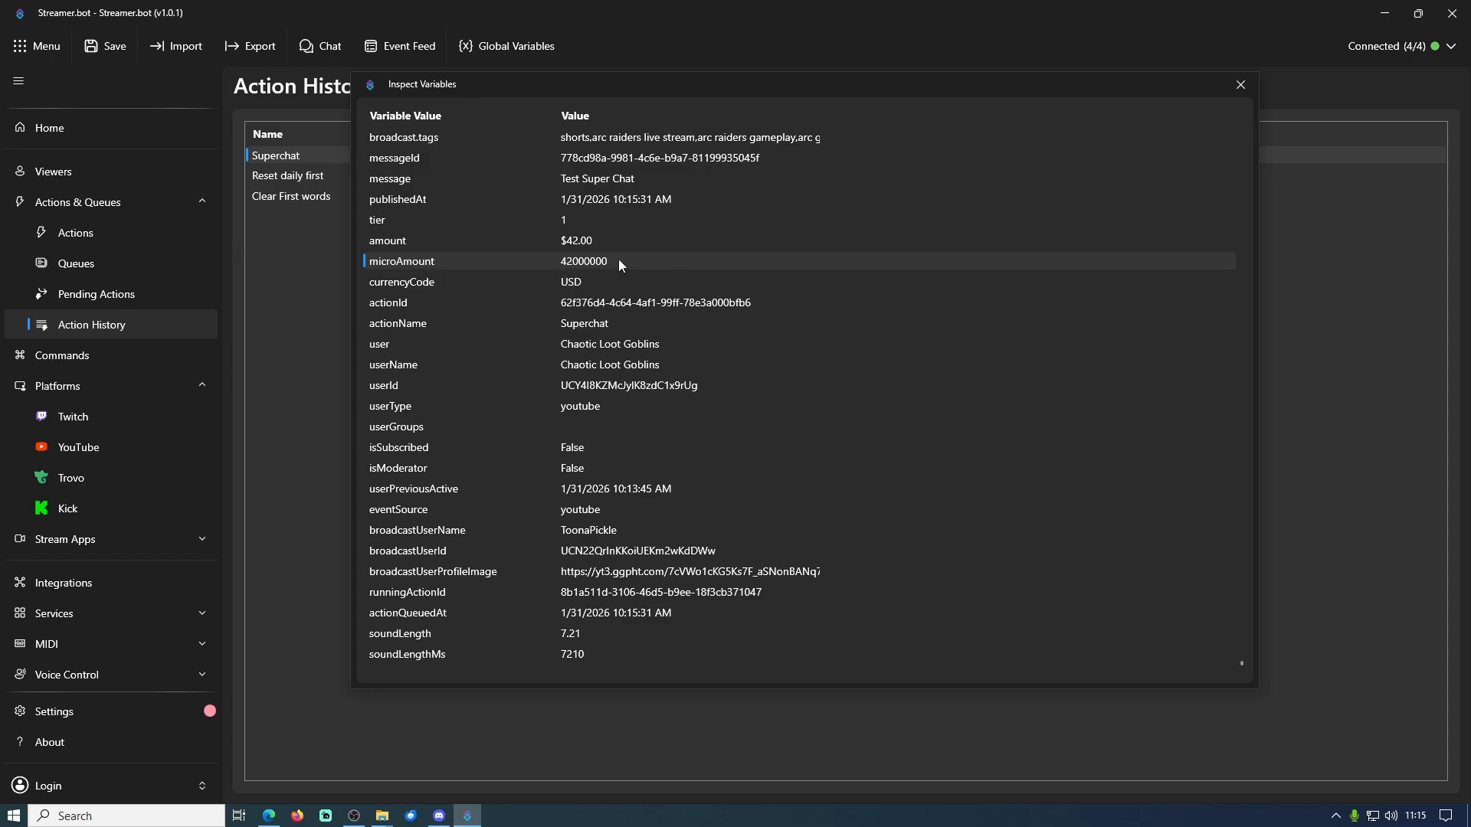
{"action": "left_click", "coordinate": [576, 241]}
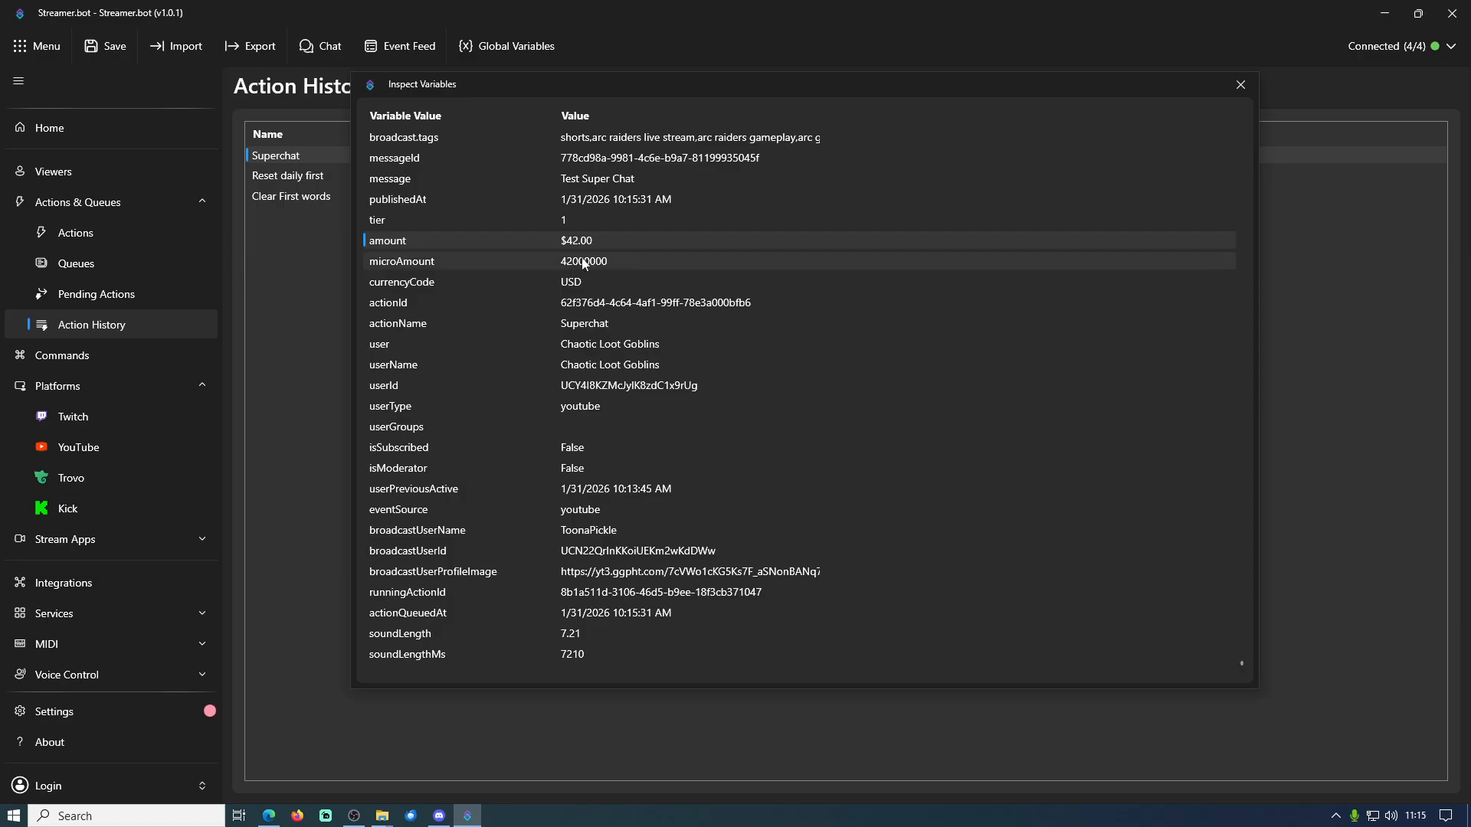
{"action": "left_click", "coordinate": [580, 265]}
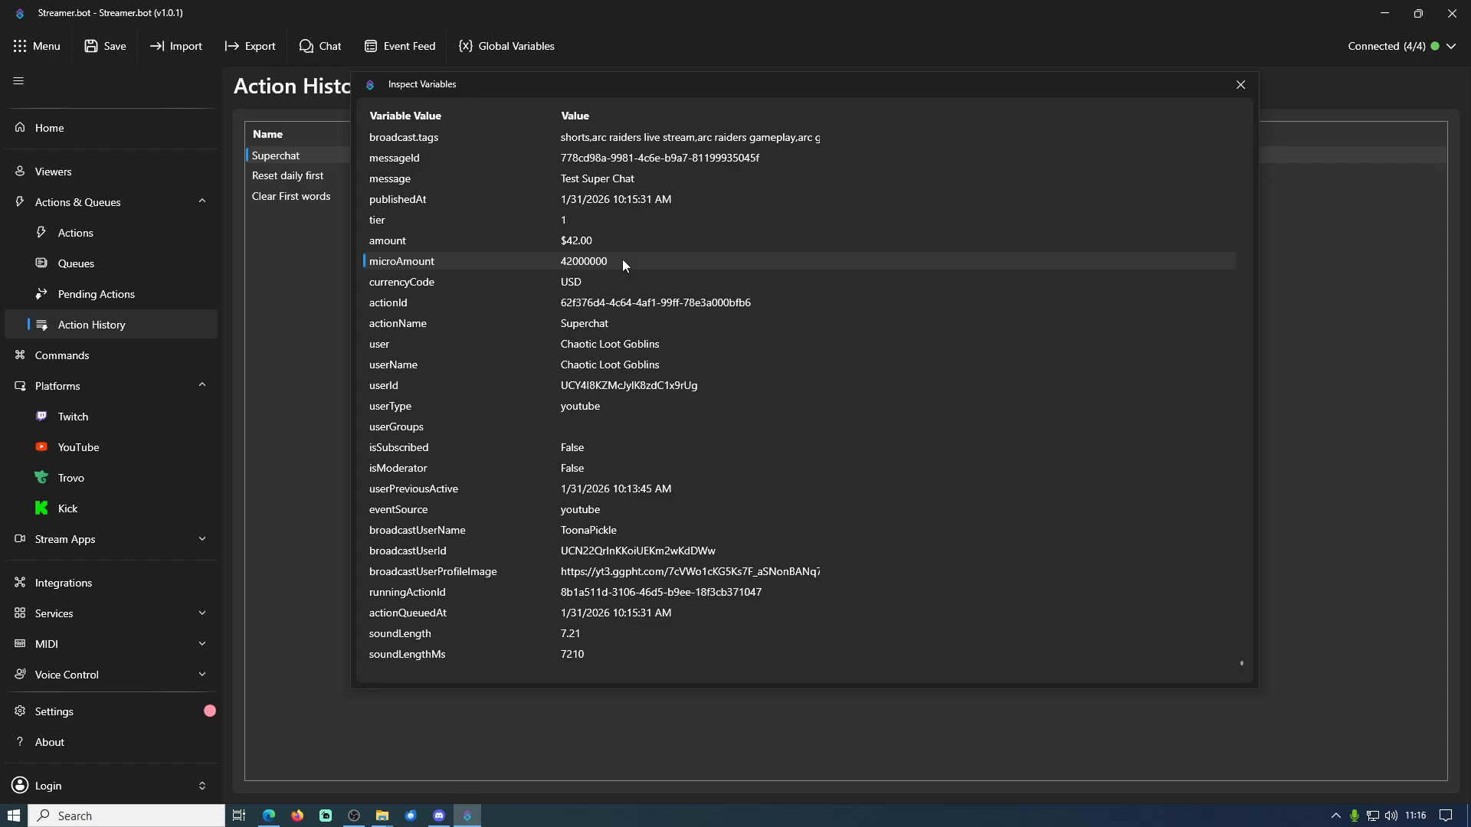
Copy the variable name of microAmount from the inspected variables and close the variable list
{"action": "right_click", "coordinate": [442, 262]}
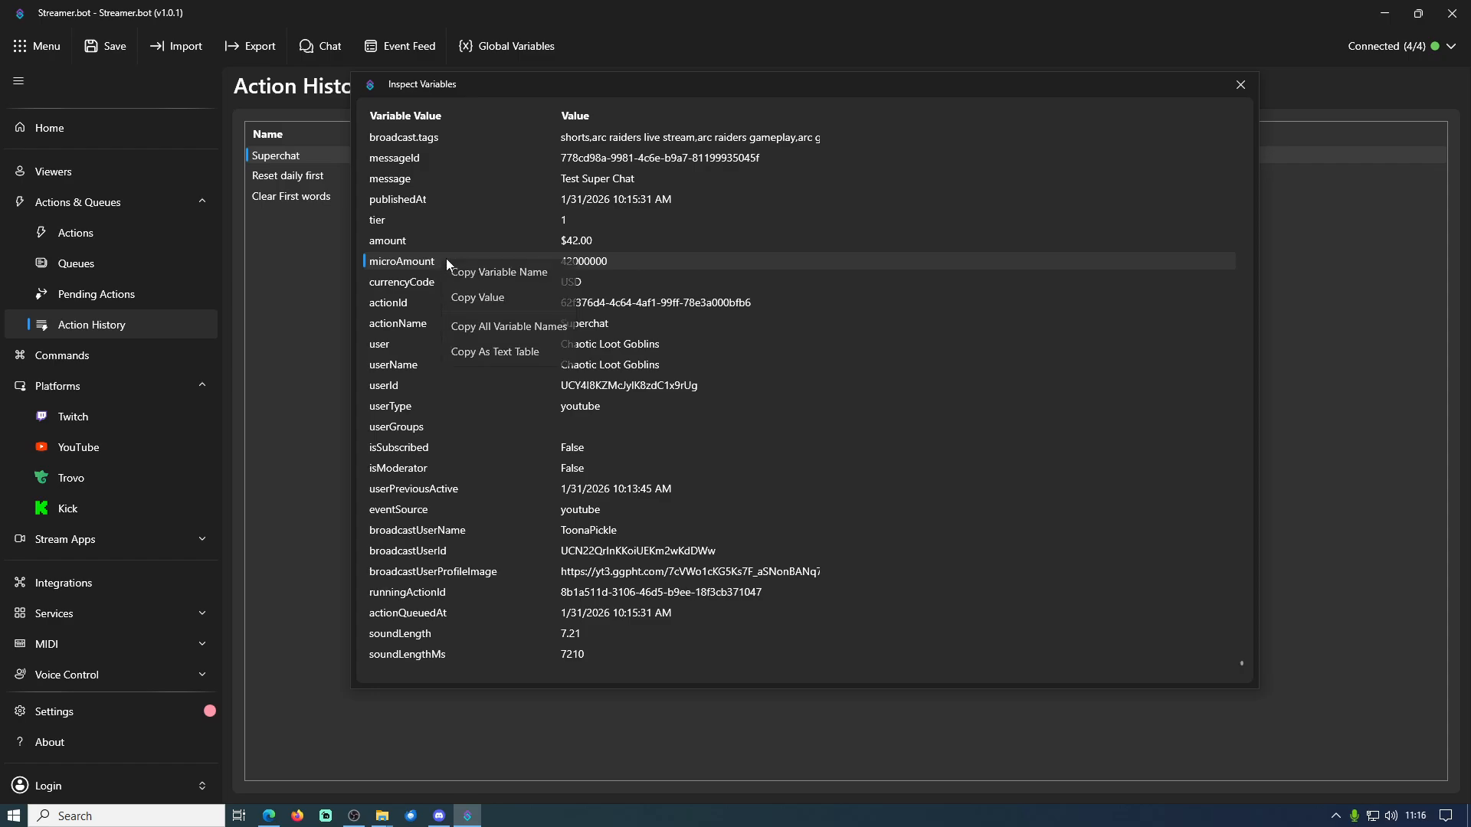
{"action": "left_click", "coordinate": [503, 277]}
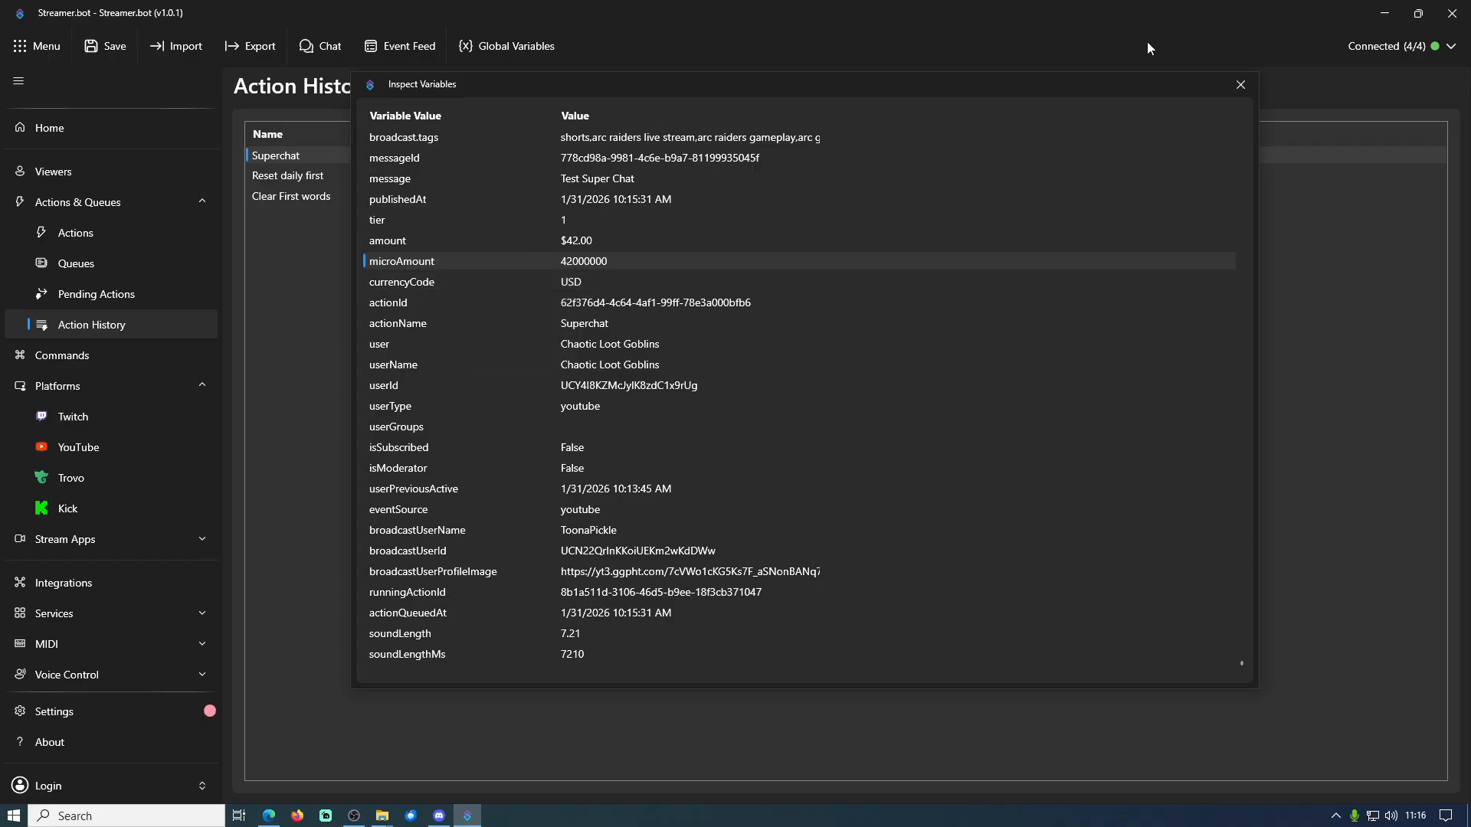
{"action": "left_click", "coordinate": [1241, 84]}
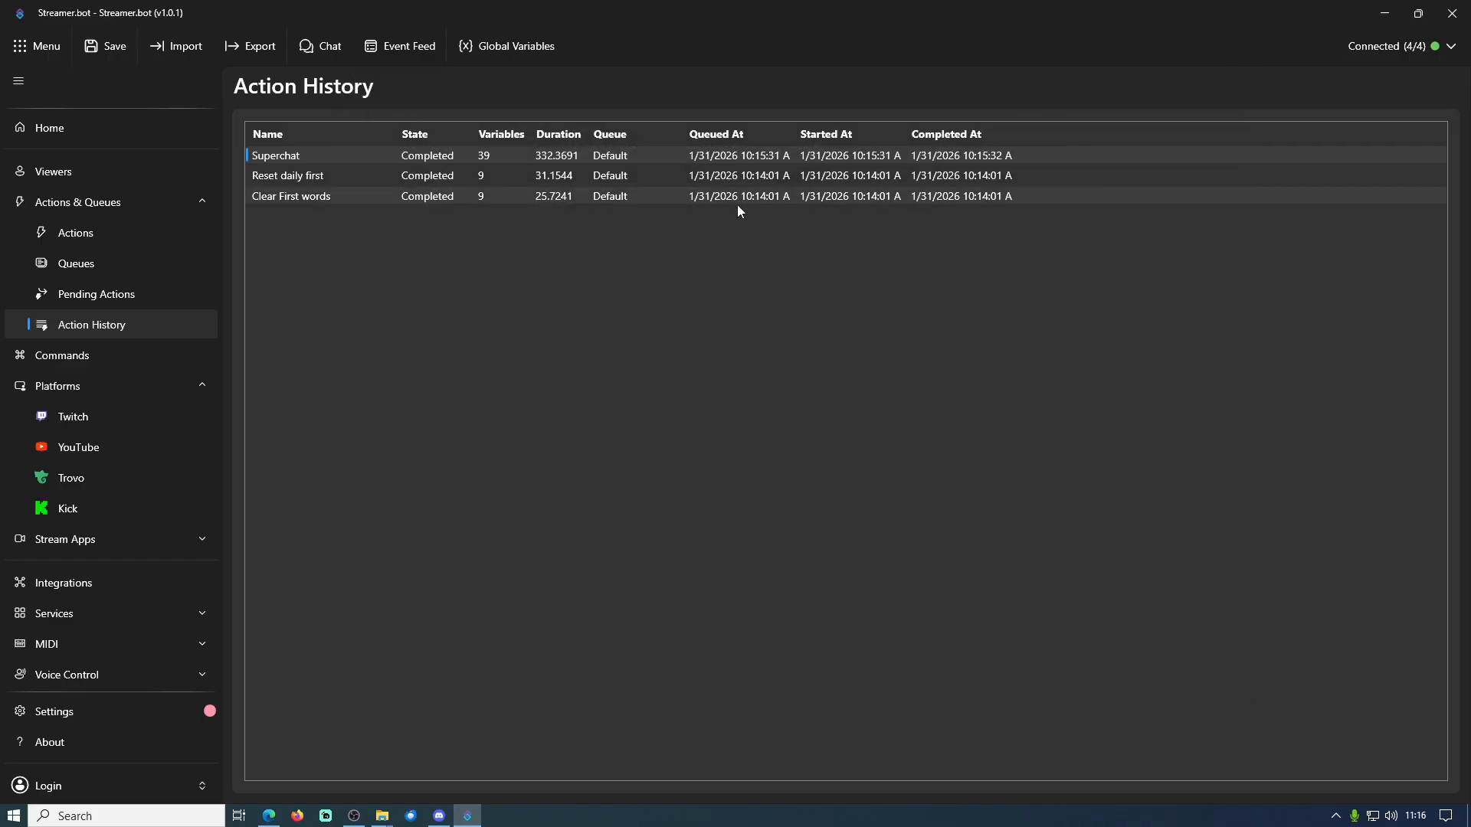
Set the input of the Superchat action's 5000000 condition to %microAmount%, using the copied variable name between percent signs
{"action": "left_click", "coordinate": [73, 241]}
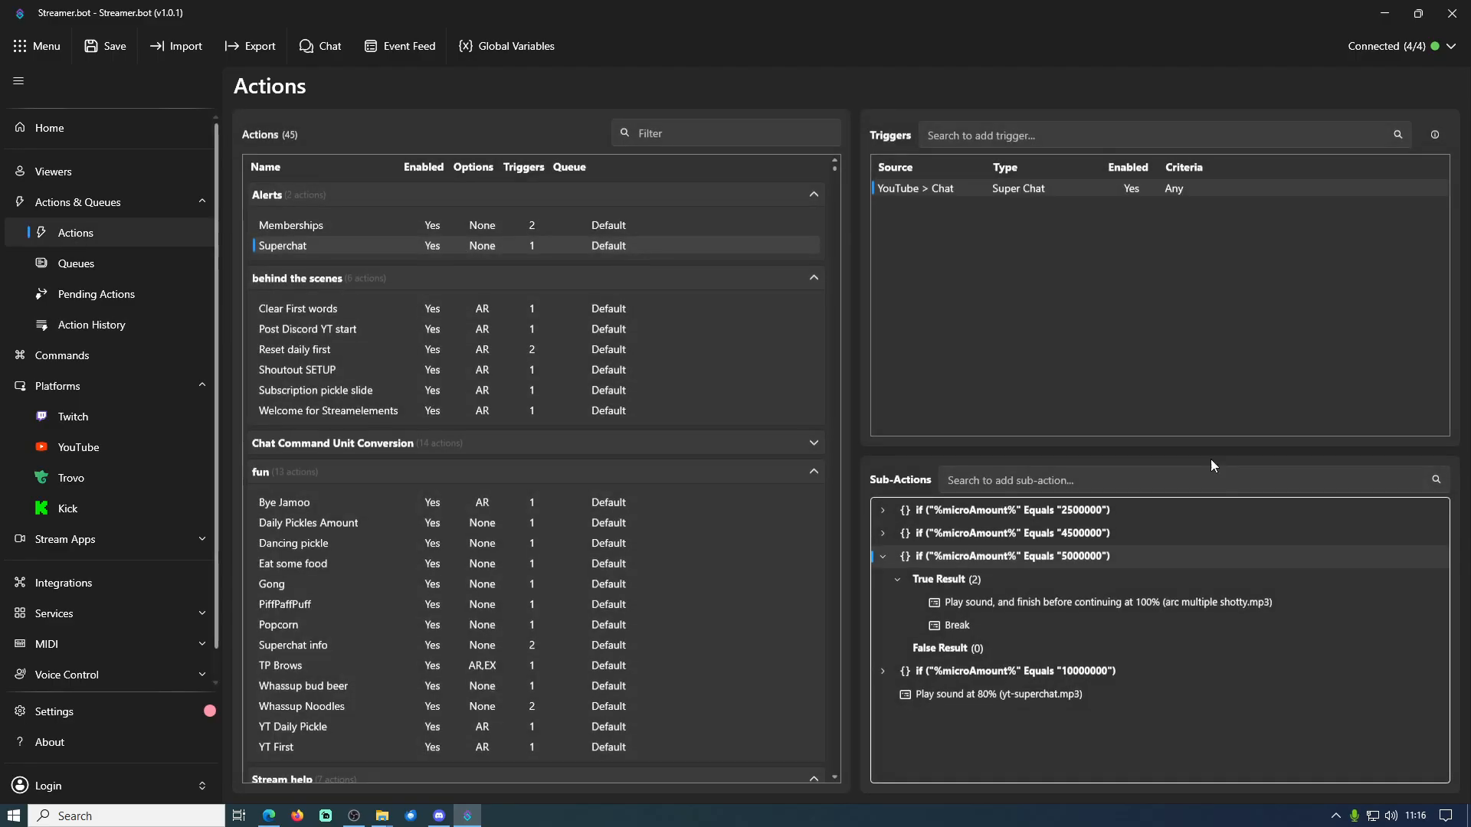
{"action": "double_click", "coordinate": [992, 559]}
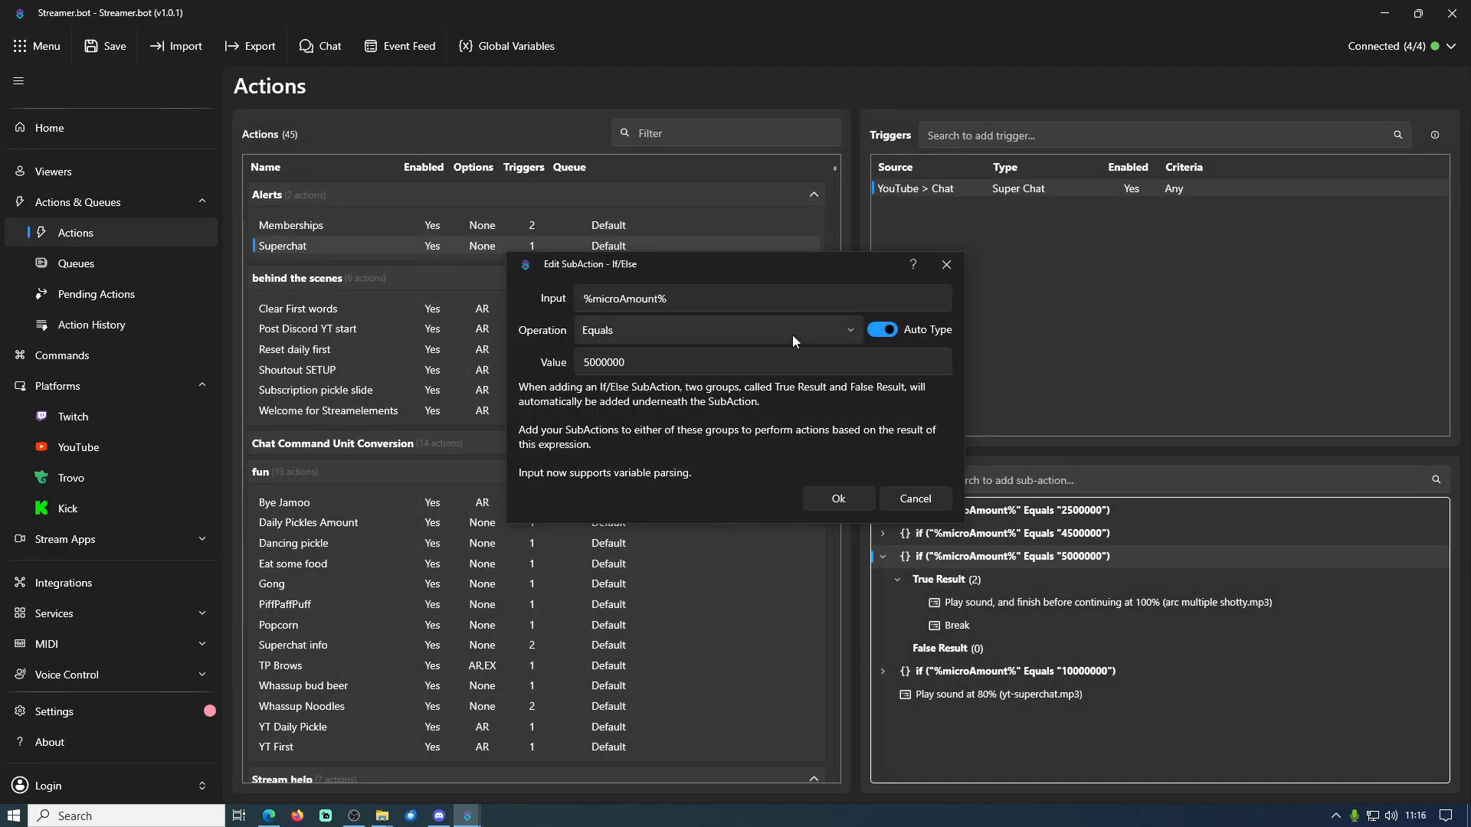
{"action": "left_click", "coordinate": [699, 299]}
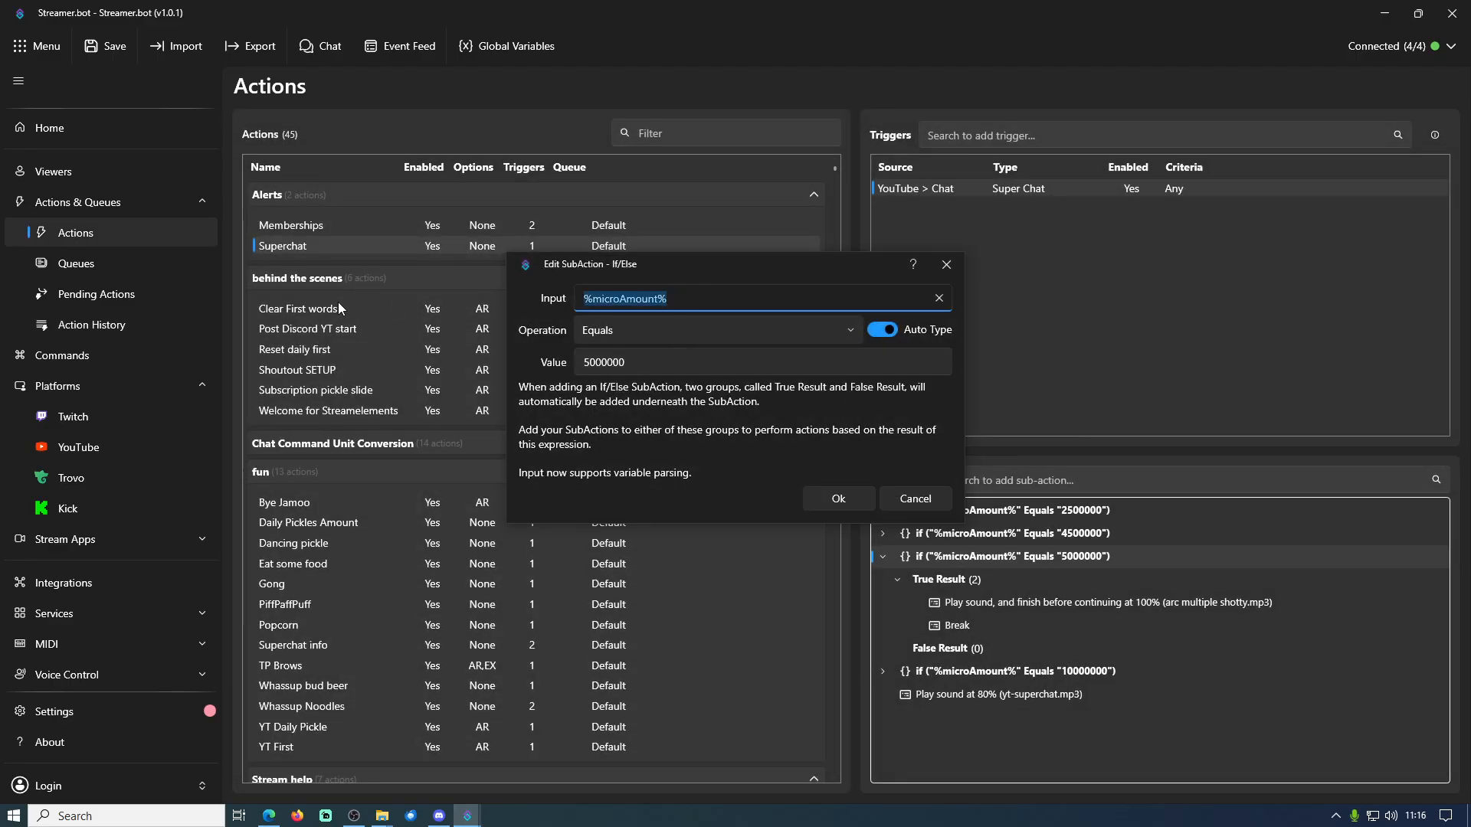
{"action": "key", "text": "ctrl+v"}
{"action": "type", "text": "%"}
{"action": "type", "text": "%"}
{"action": "left_click_drag", "start_coordinate": [691, 299], "coordinate": [492, 297]}
{"action": "left_click", "coordinate": [698, 298]}
Check the digits of the If/Else condition's value and save the condition with 5000000
{"action": "left_click", "coordinate": [587, 363]}
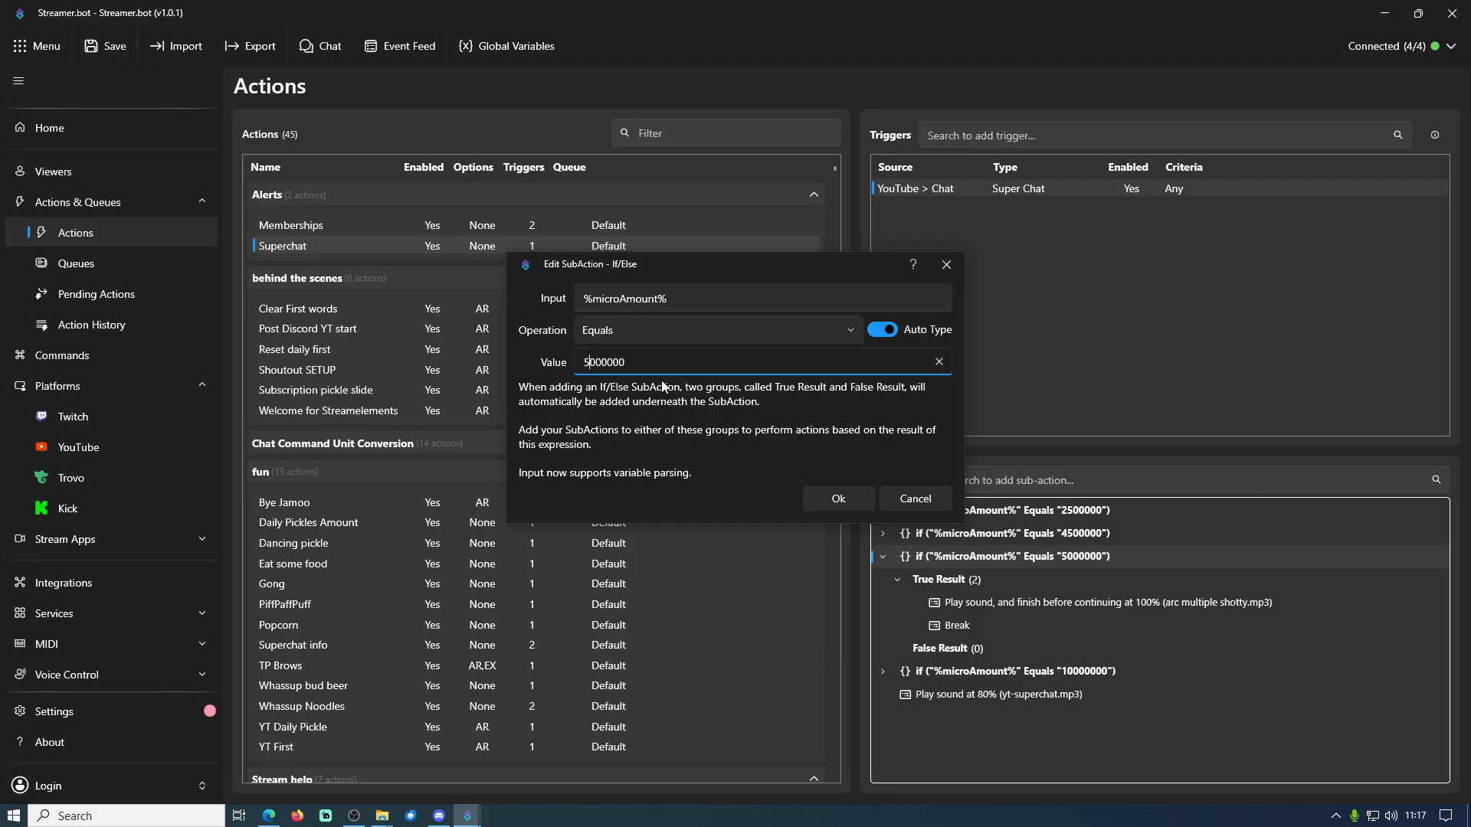
{"action": "left_click", "coordinate": [672, 360], "text": "shift"}
{"action": "left_click", "coordinate": [633, 360]}
{"action": "left_click_drag", "start_coordinate": [633, 360], "coordinate": [591, 360]}
{"action": "left_click", "coordinate": [589, 361]}
{"action": "left_click", "coordinate": [848, 503]}
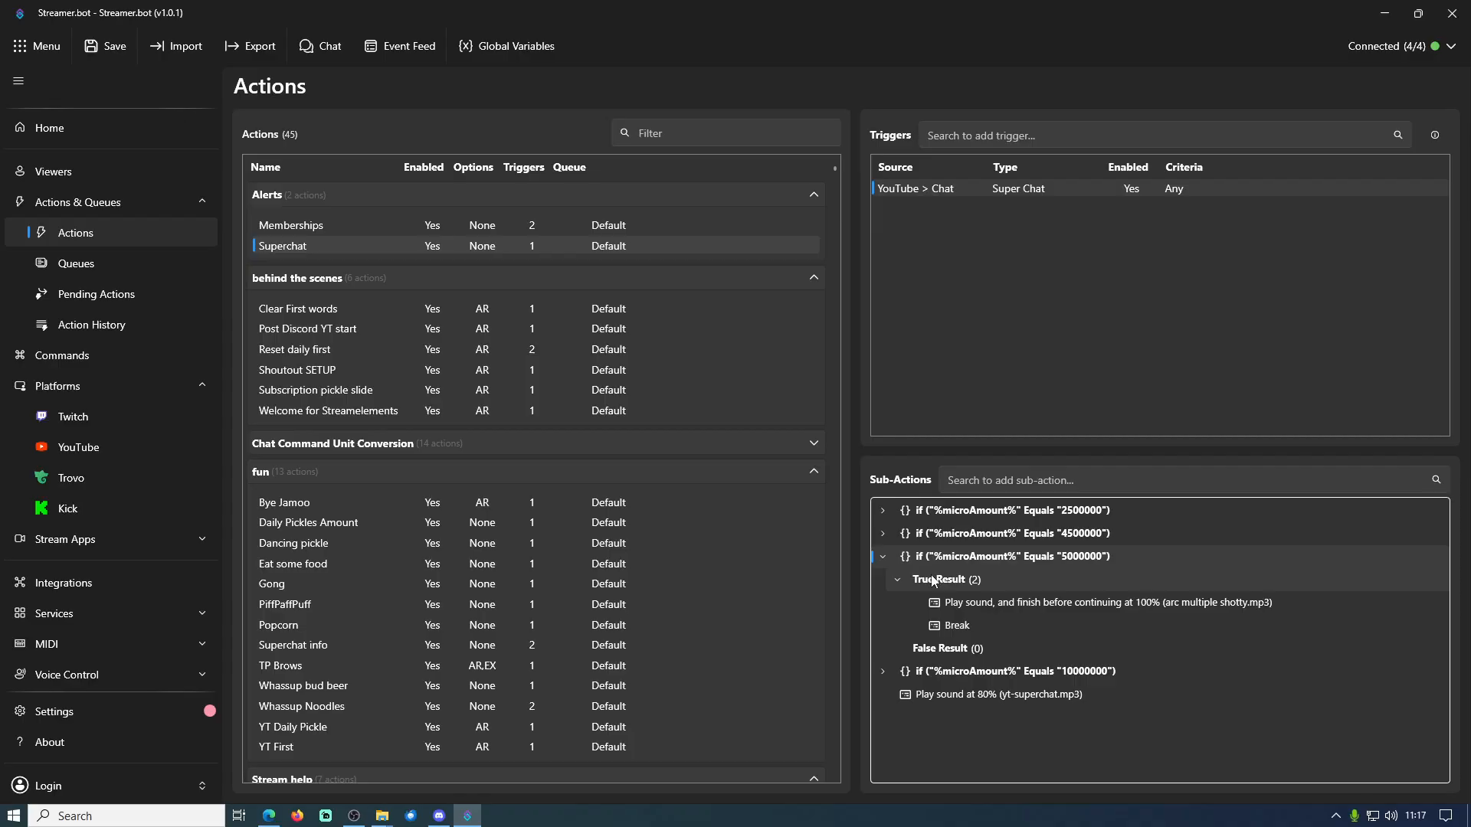
Review the Play Sound settings for arc multiple shotty.mp3 under the 5000000 condition's True Result, and close them unchanged
{"action": "left_click", "coordinate": [898, 581]}
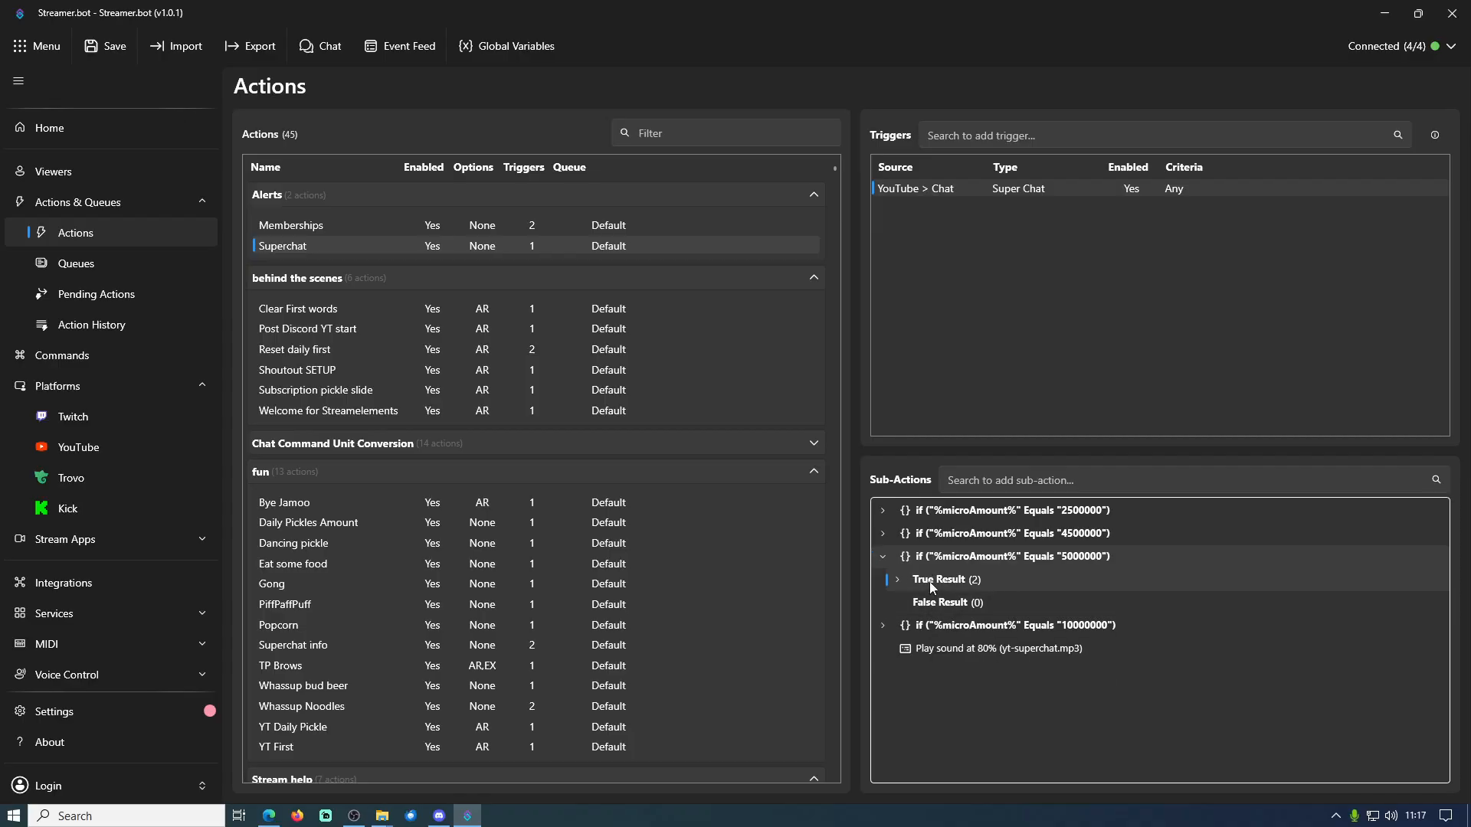
{"action": "left_click", "coordinate": [899, 583]}
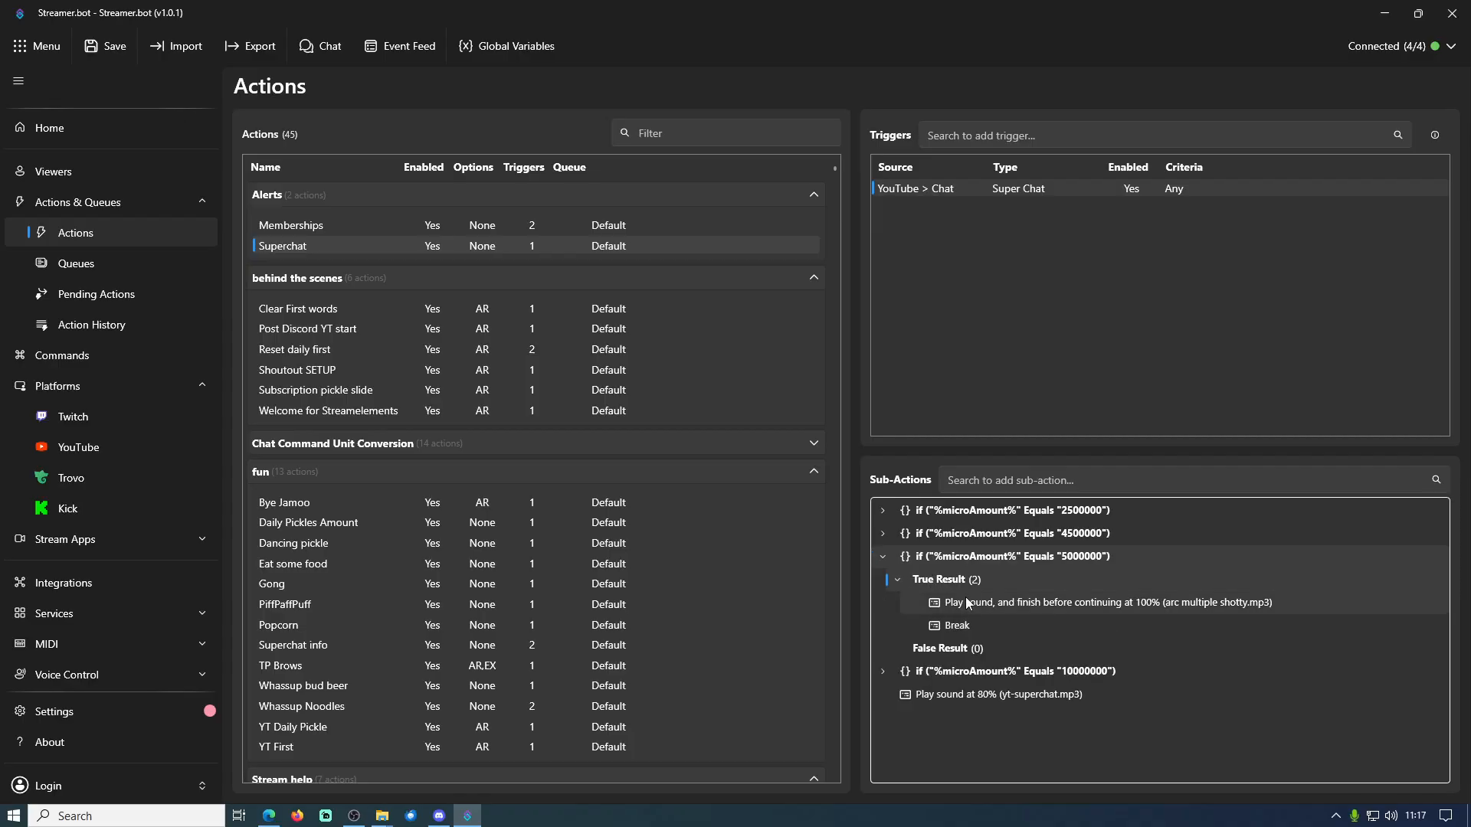
{"action": "left_click", "coordinate": [1036, 603]}
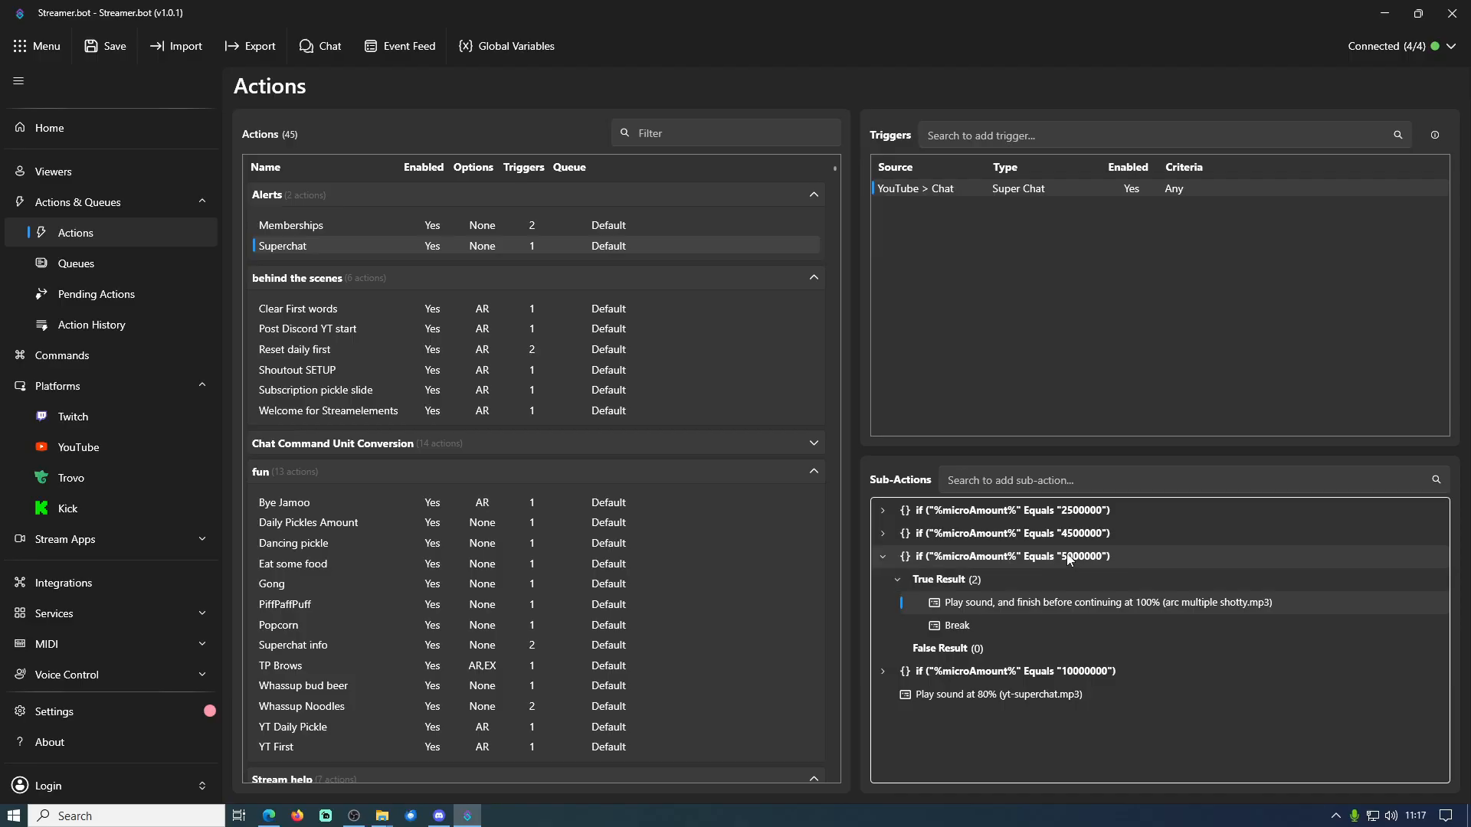
{"action": "double_click", "coordinate": [994, 602]}
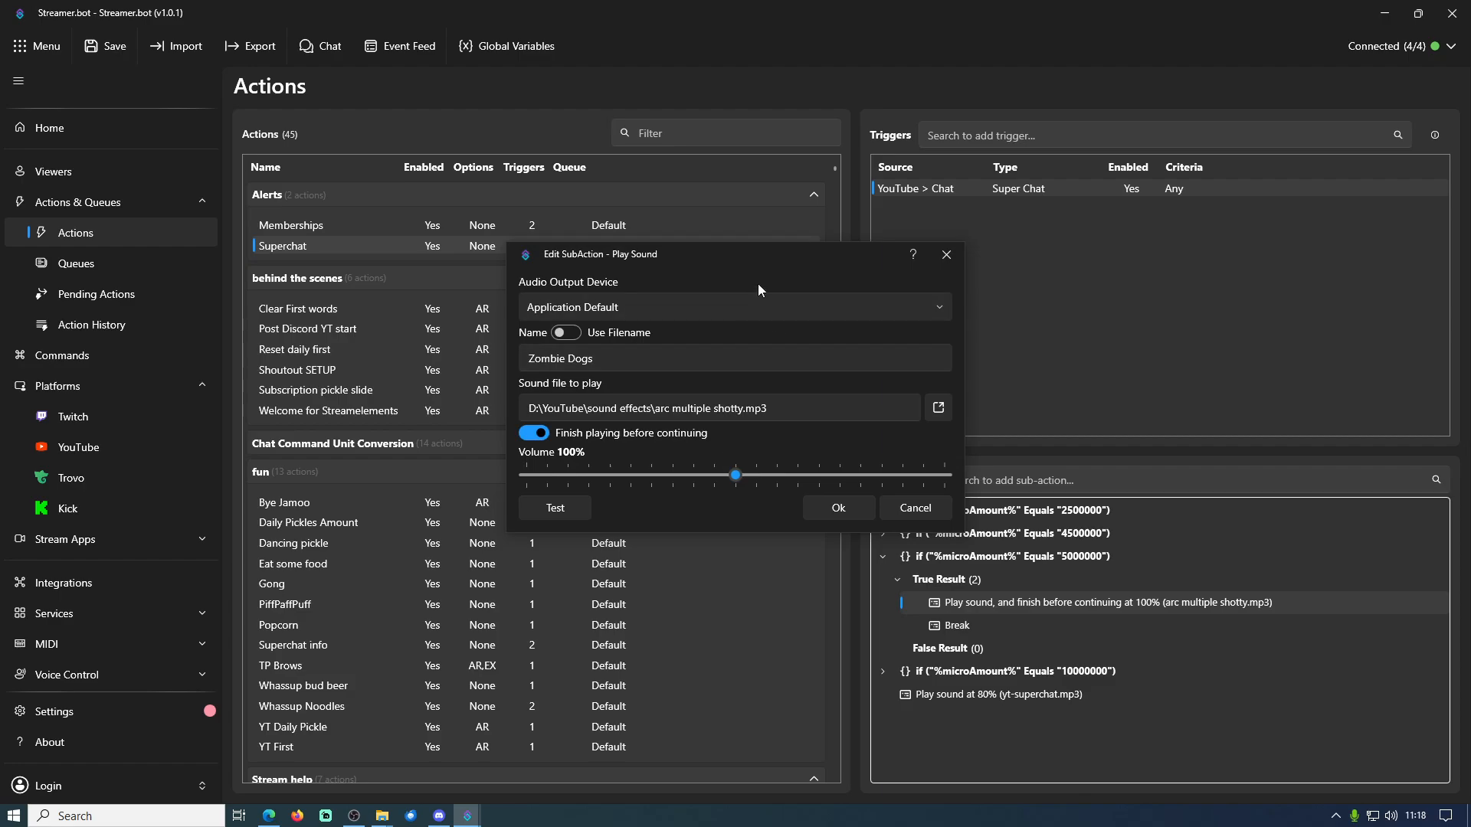
{"action": "left_click_drag", "start_coordinate": [535, 266], "coordinate": [495, 205]}
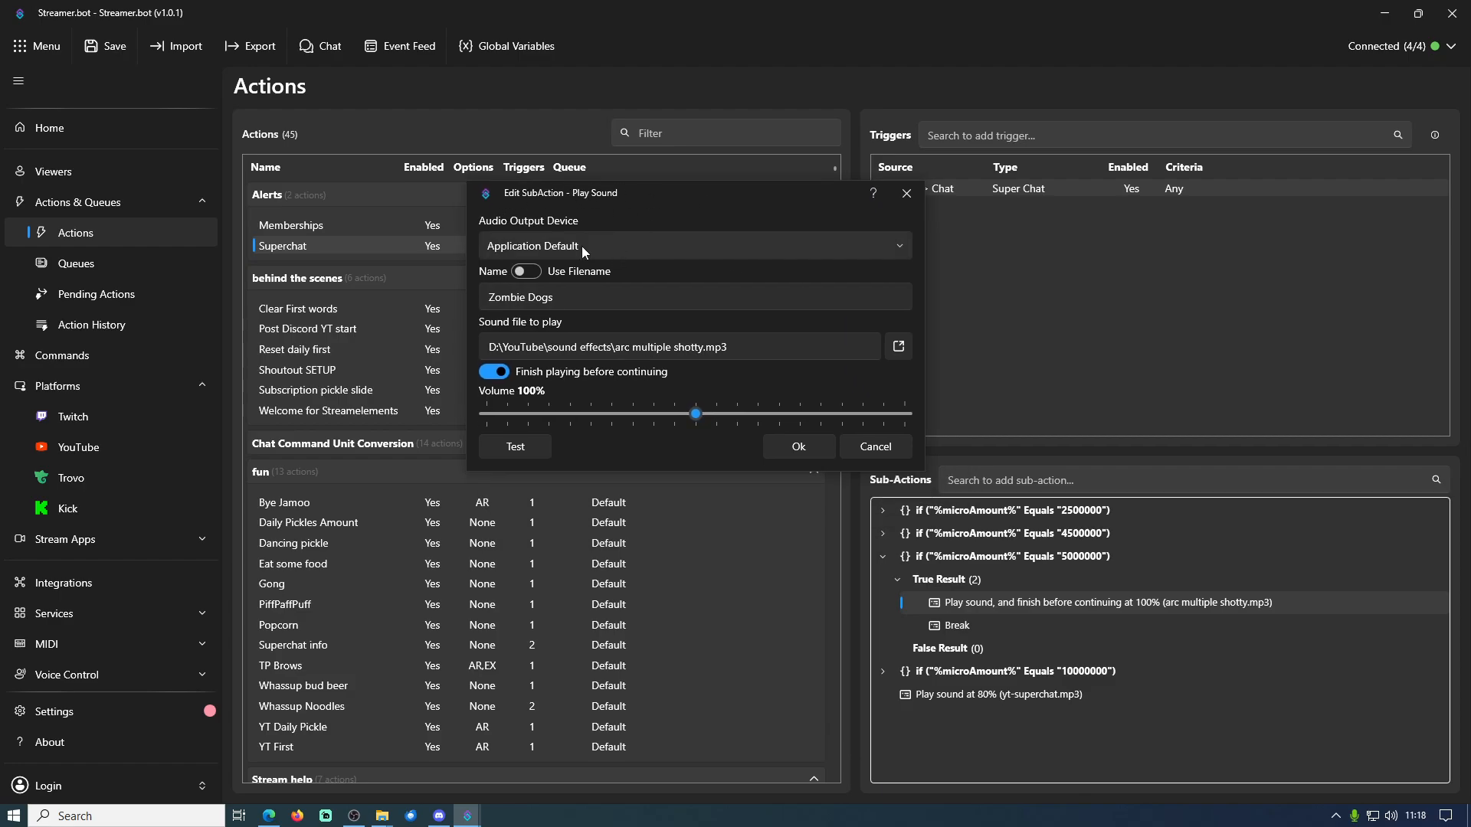
{"action": "left_click", "coordinate": [879, 448]}
Search the sub-actions for "sound", open a new Core > Sounds > Play Sound sub-action, and cancel it
{"action": "left_click", "coordinate": [1034, 140]}
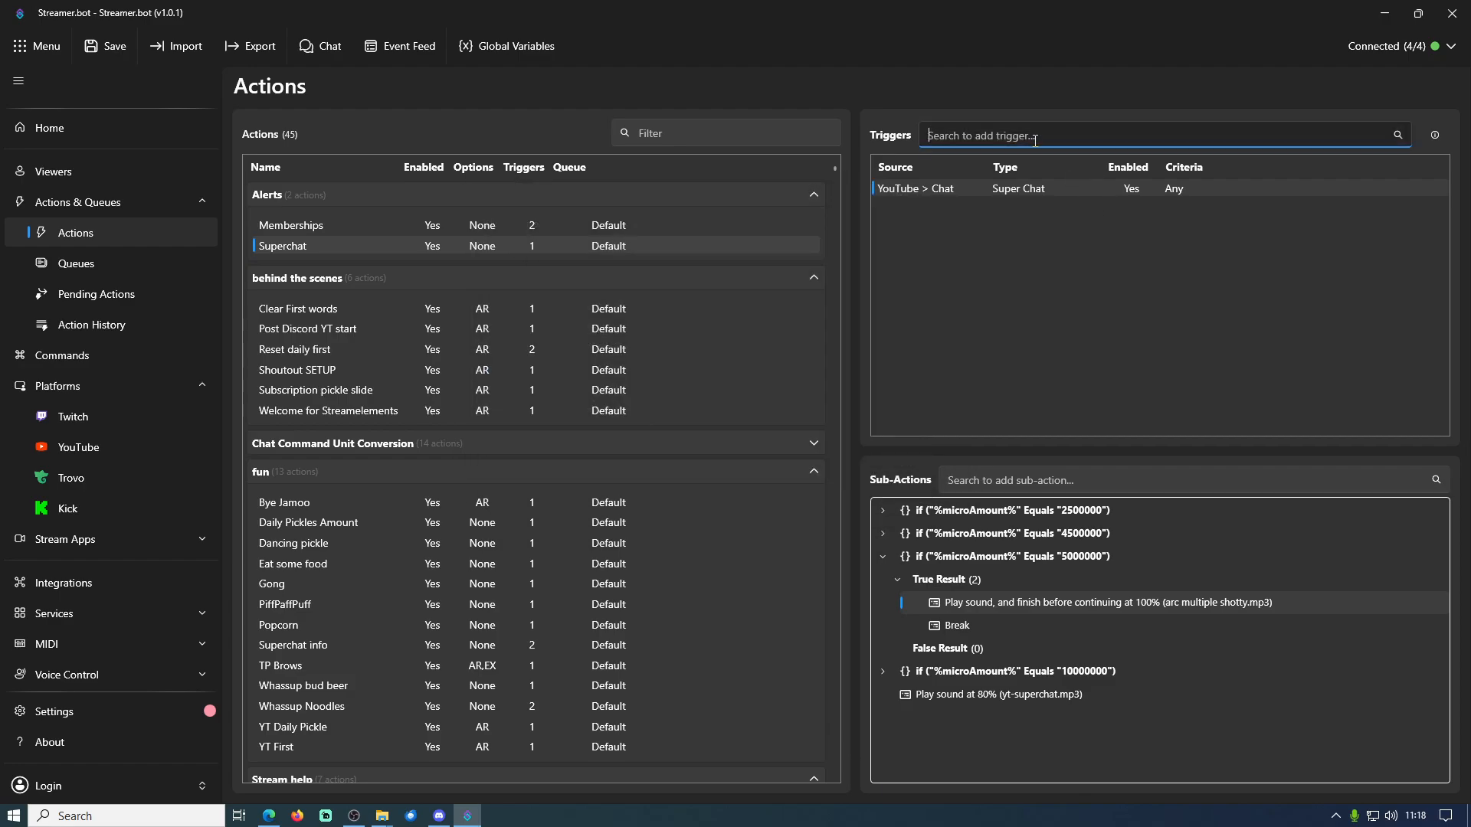
{"action": "left_click", "coordinate": [999, 480]}
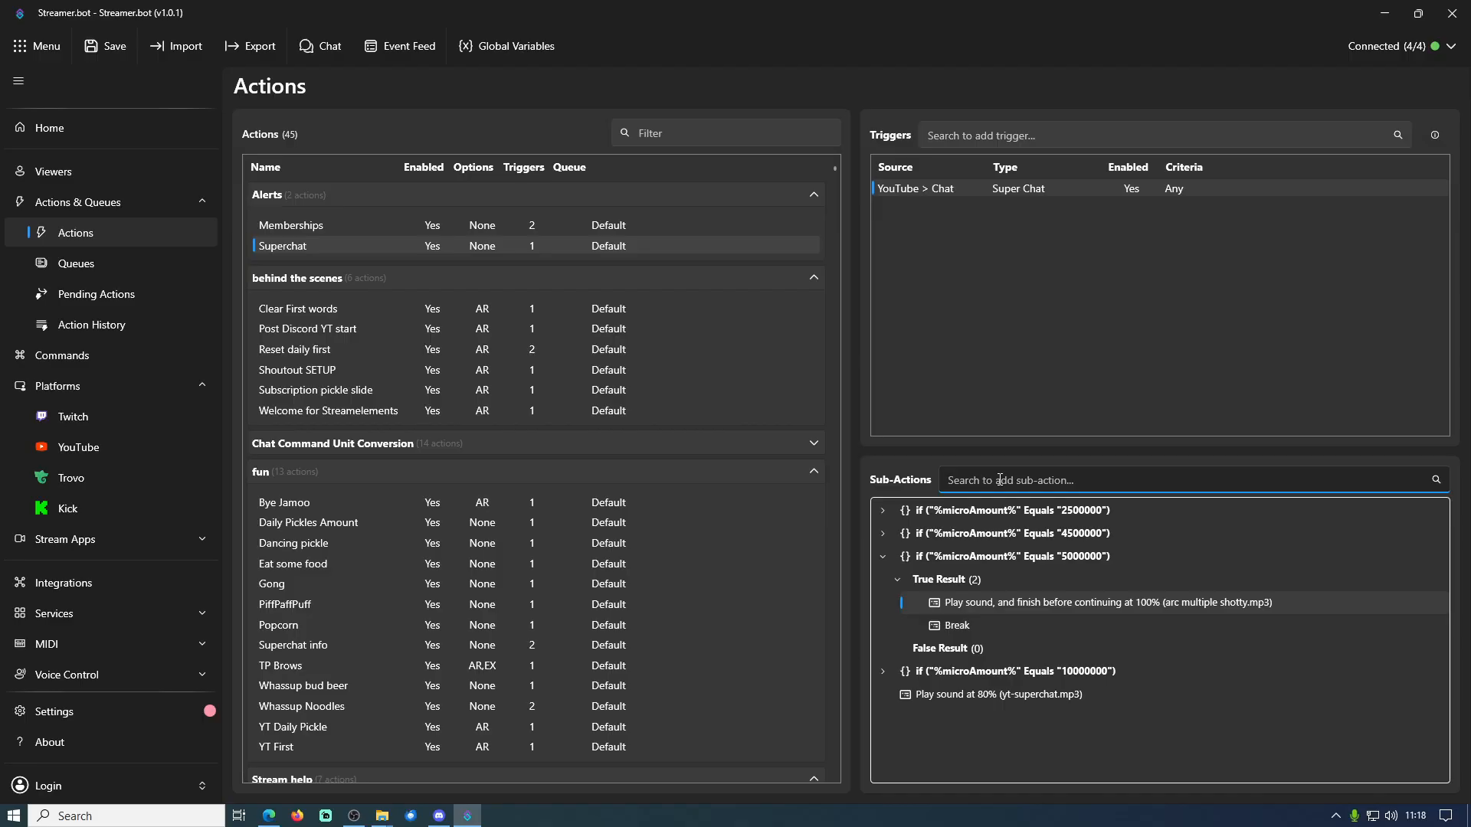
{"action": "type", "text": "sound"}
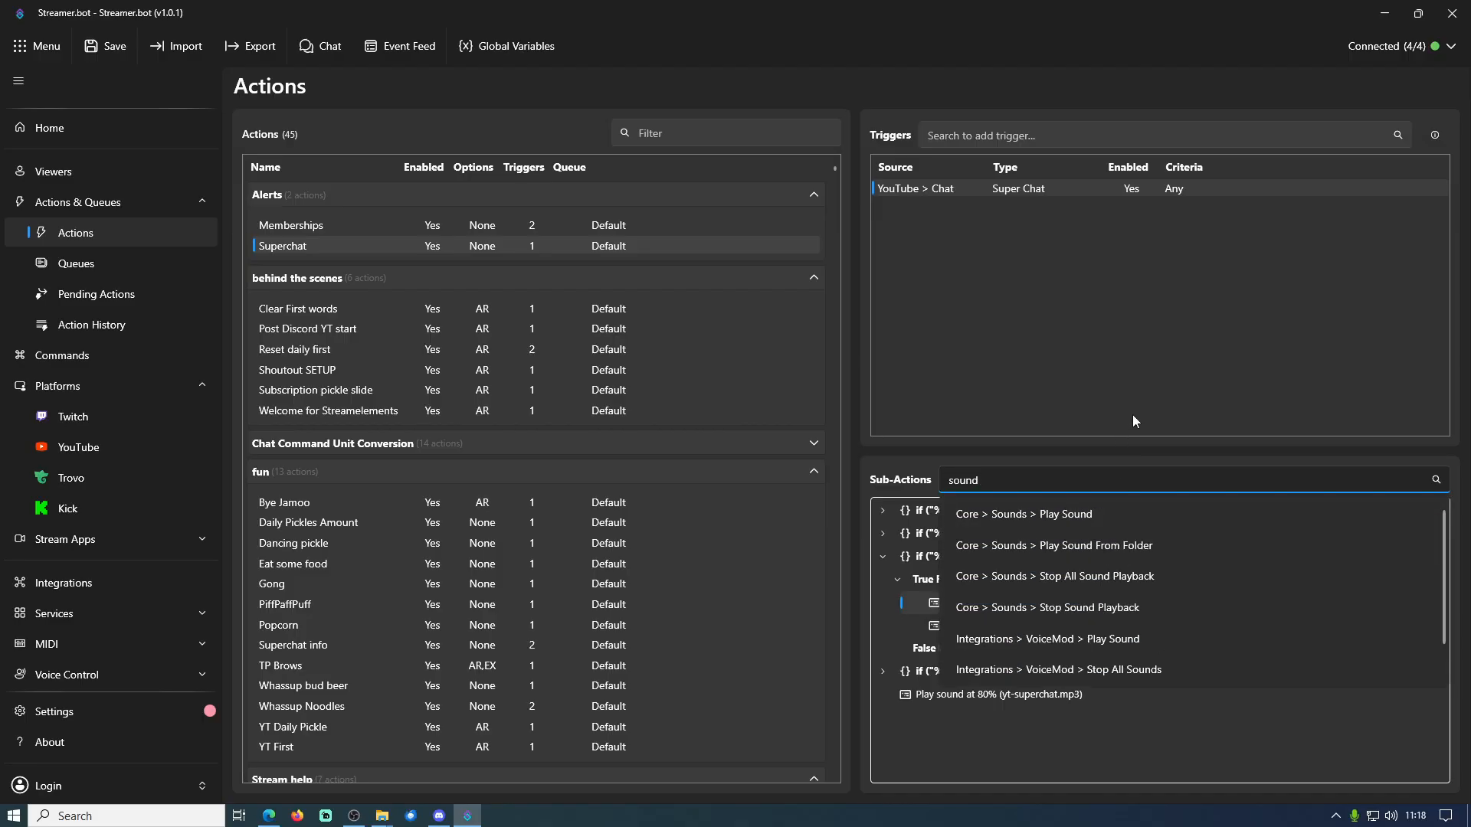
{"action": "left_click", "coordinate": [1115, 517]}
{"action": "left_click", "coordinate": [914, 508]}
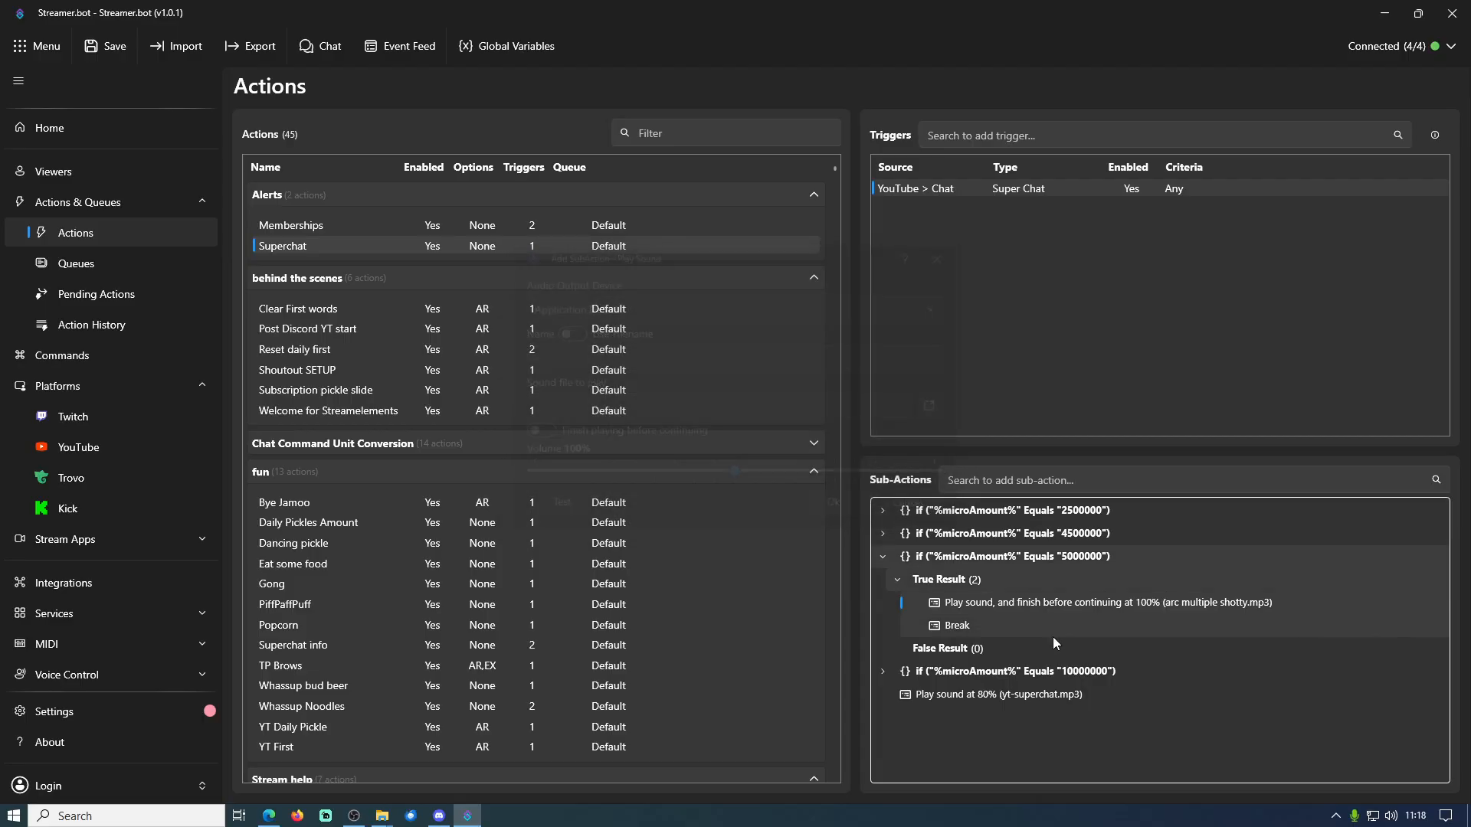
Try renaming the arc multiple shotty.mp3 sound to Arc Shotty and browsing for a sound file, and cancel both dialogs
{"action": "double_click", "coordinate": [1028, 602]}
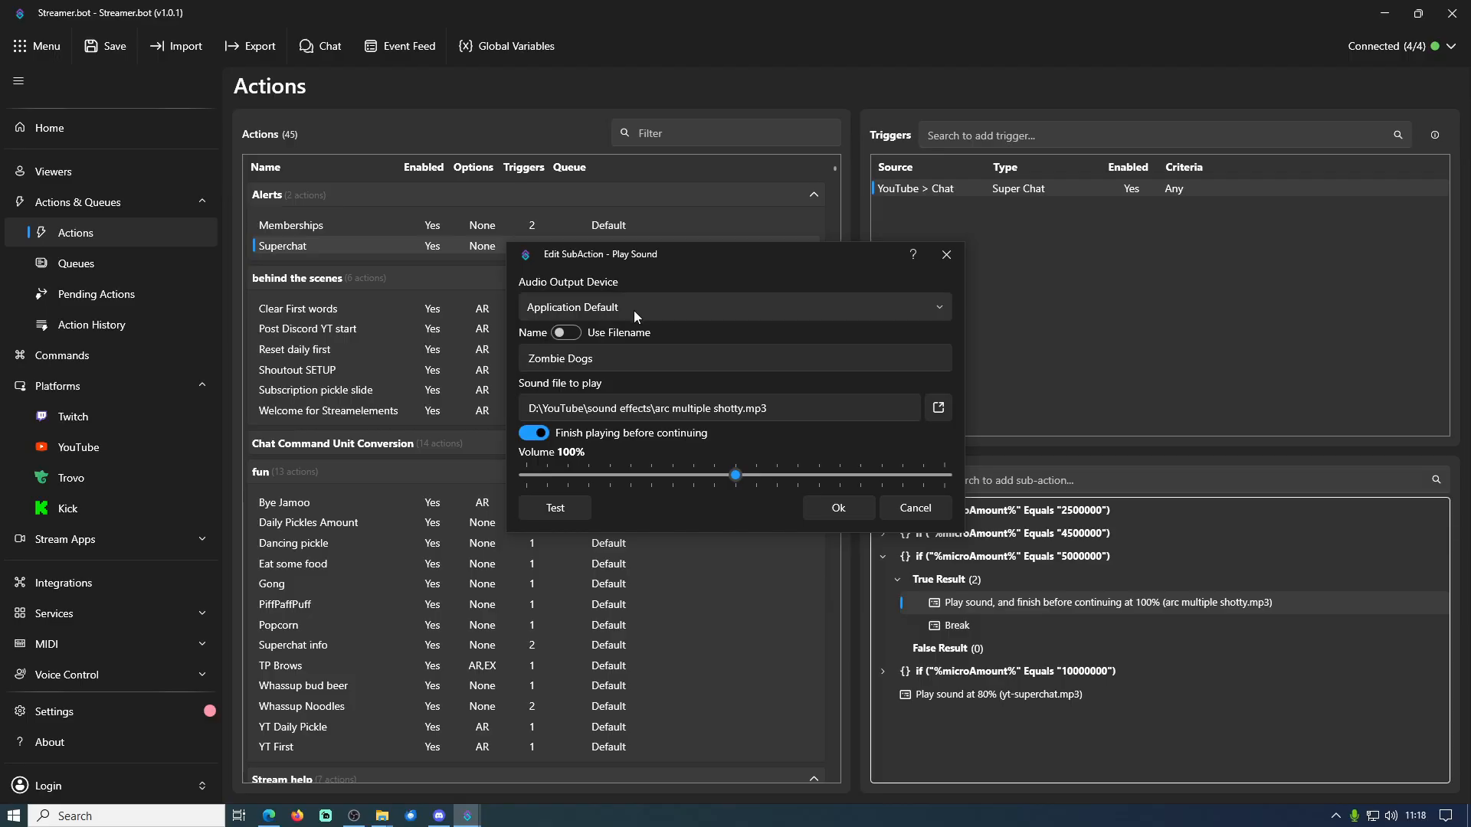
{"action": "left_click", "coordinate": [627, 366]}
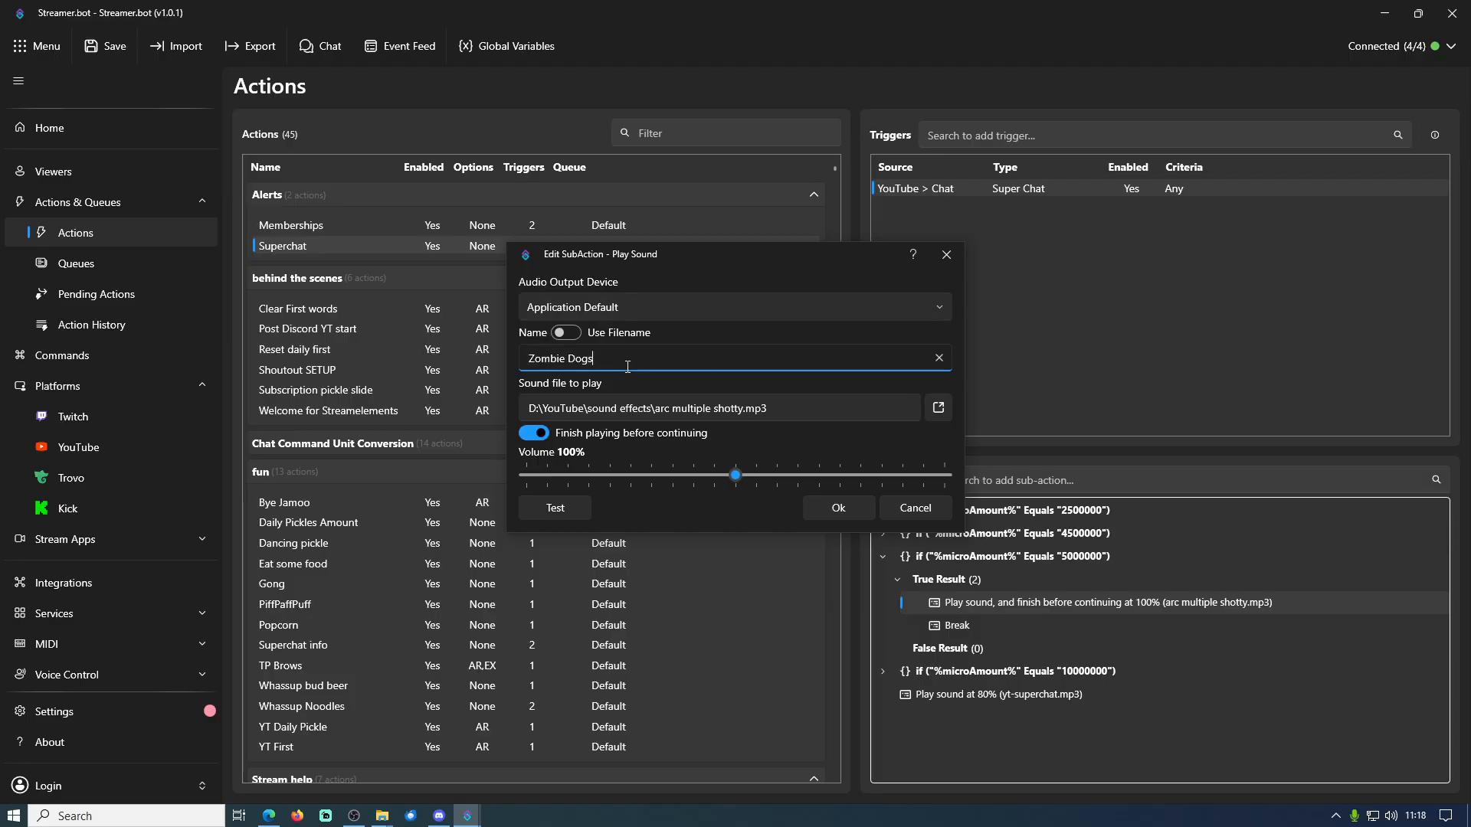
{"action": "key", "text": "ctrl+a"}
{"action": "type", "text": "Arc Shotty"}
{"action": "left_click", "coordinate": [938, 409]}
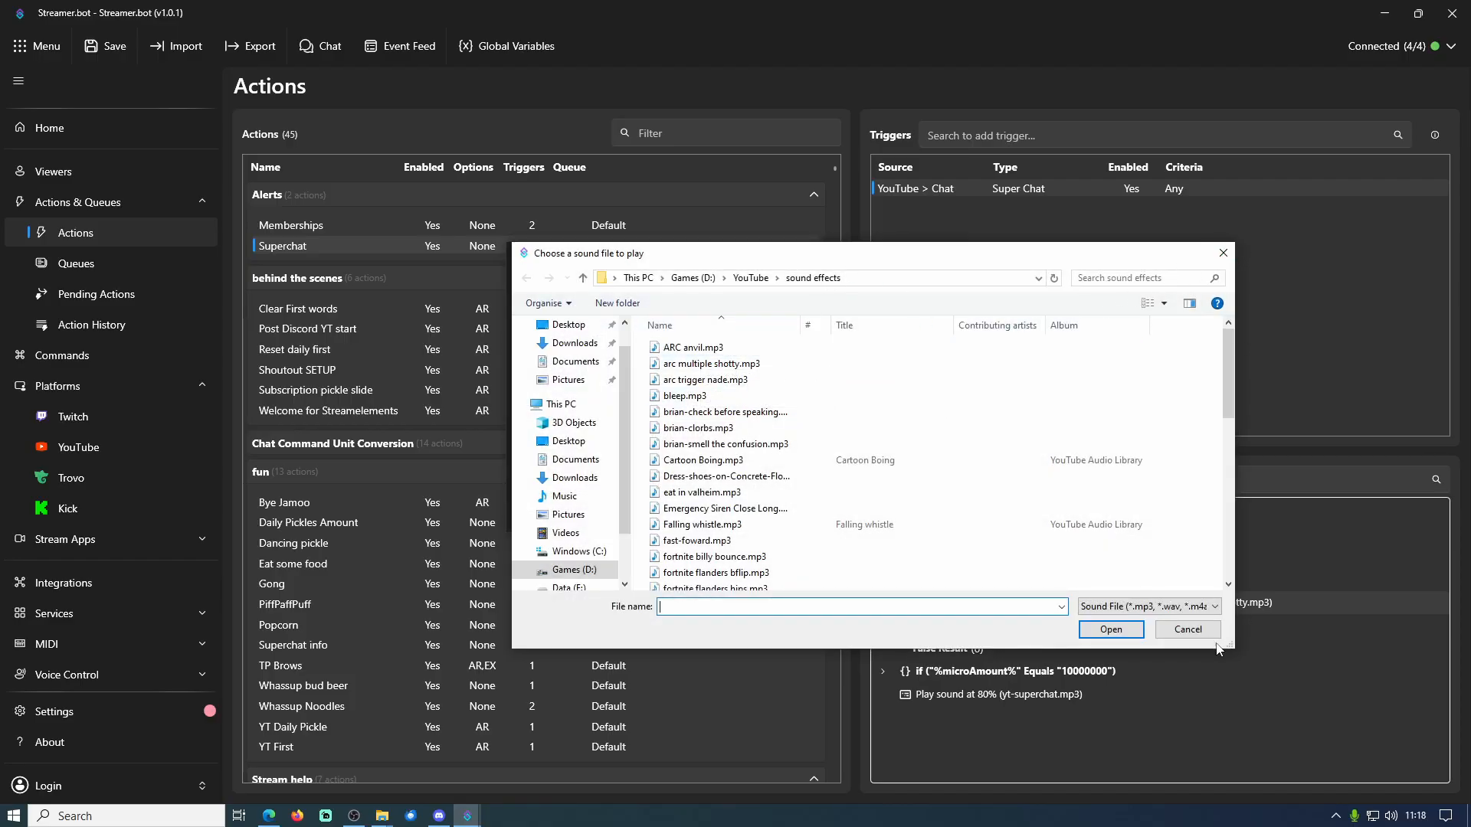
{"action": "left_click", "coordinate": [1184, 630]}
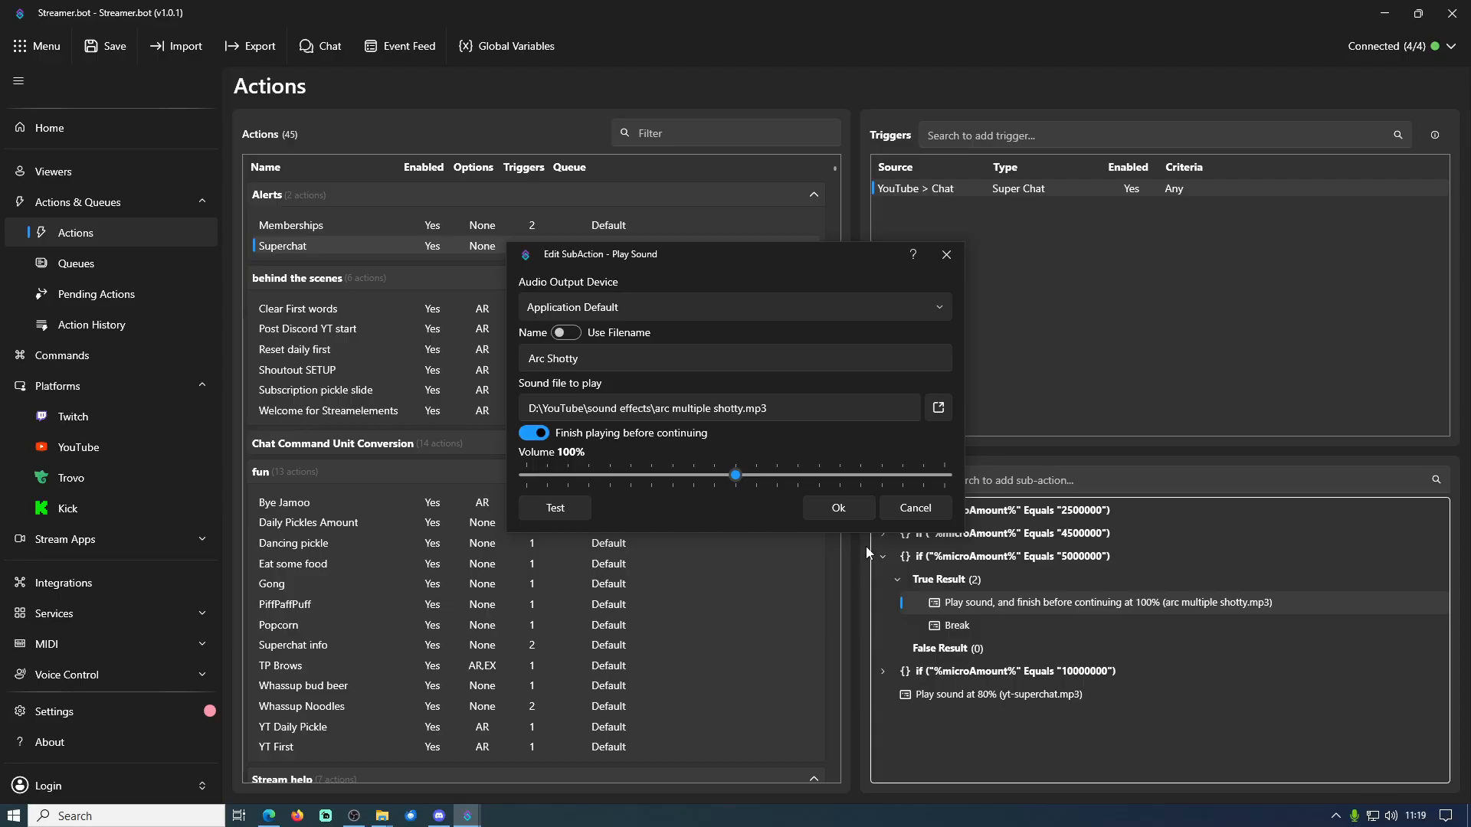
{"action": "left_click", "coordinate": [927, 513]}
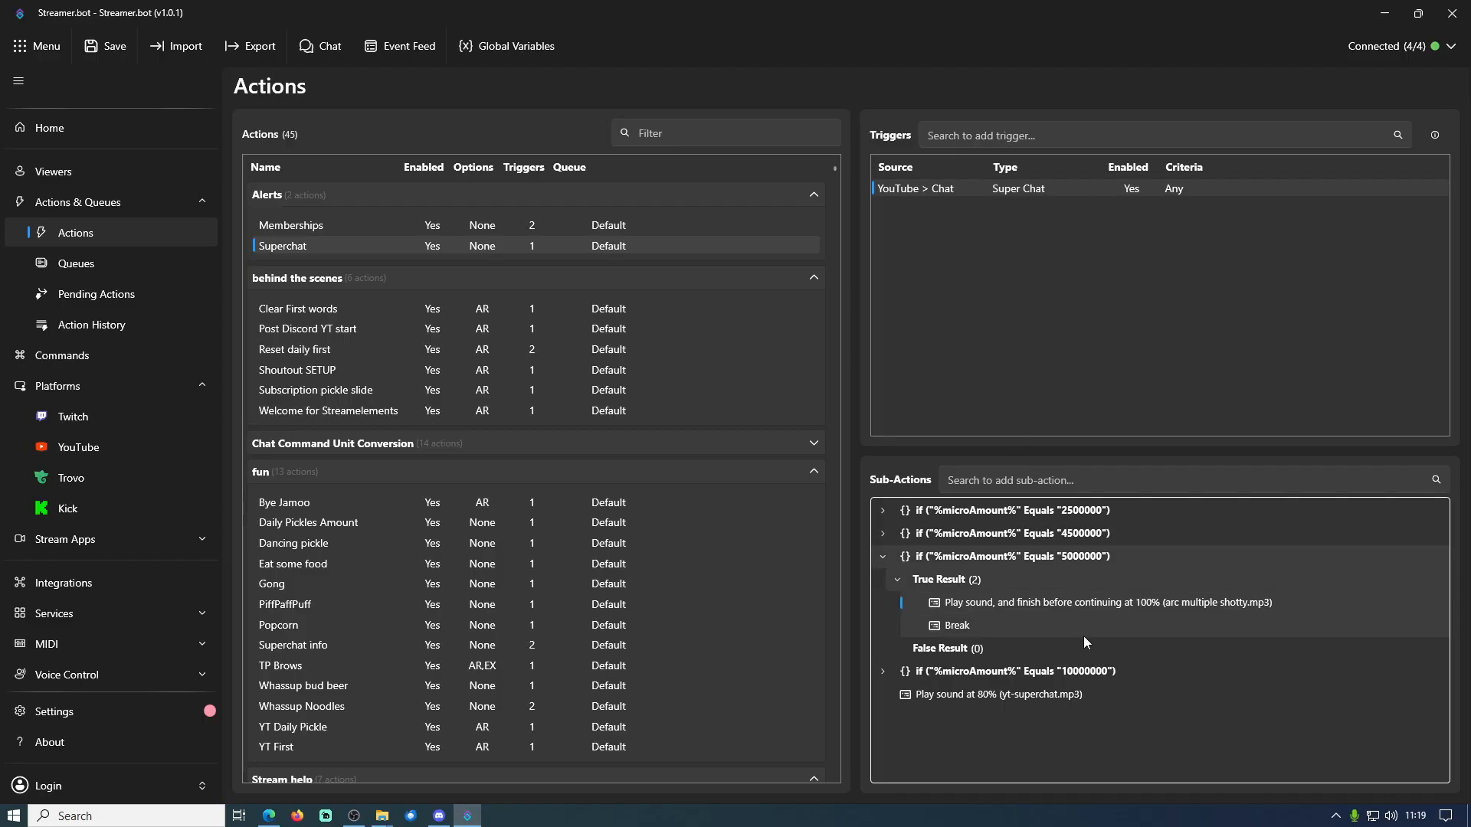
Add another Core > Logic > Break sub-action to the 5000000 condition's True Result
{"action": "right_click", "coordinate": [964, 633]}
{"action": "left_click", "coordinate": [956, 629]}
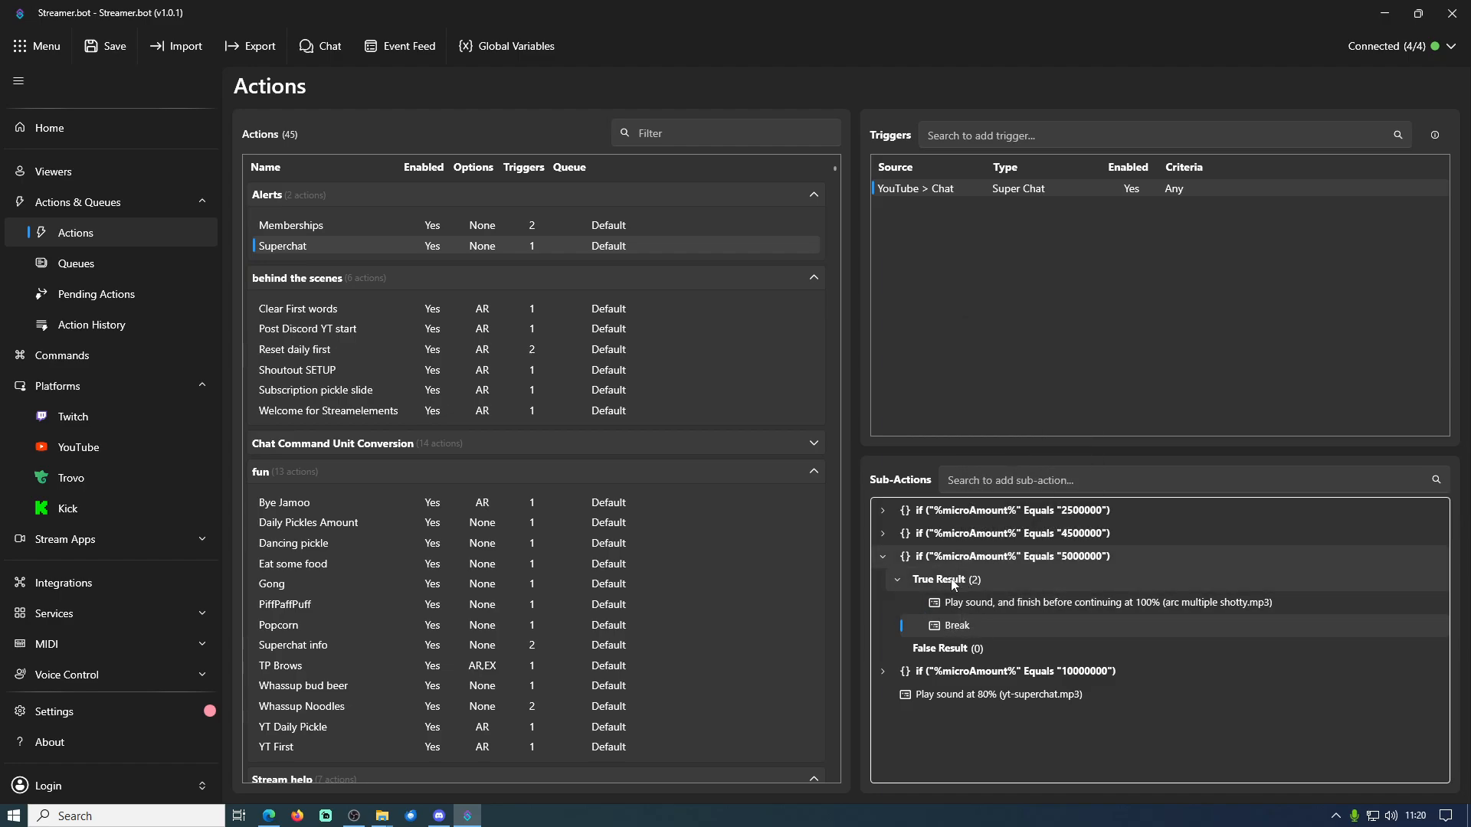
{"action": "left_click", "coordinate": [954, 601]}
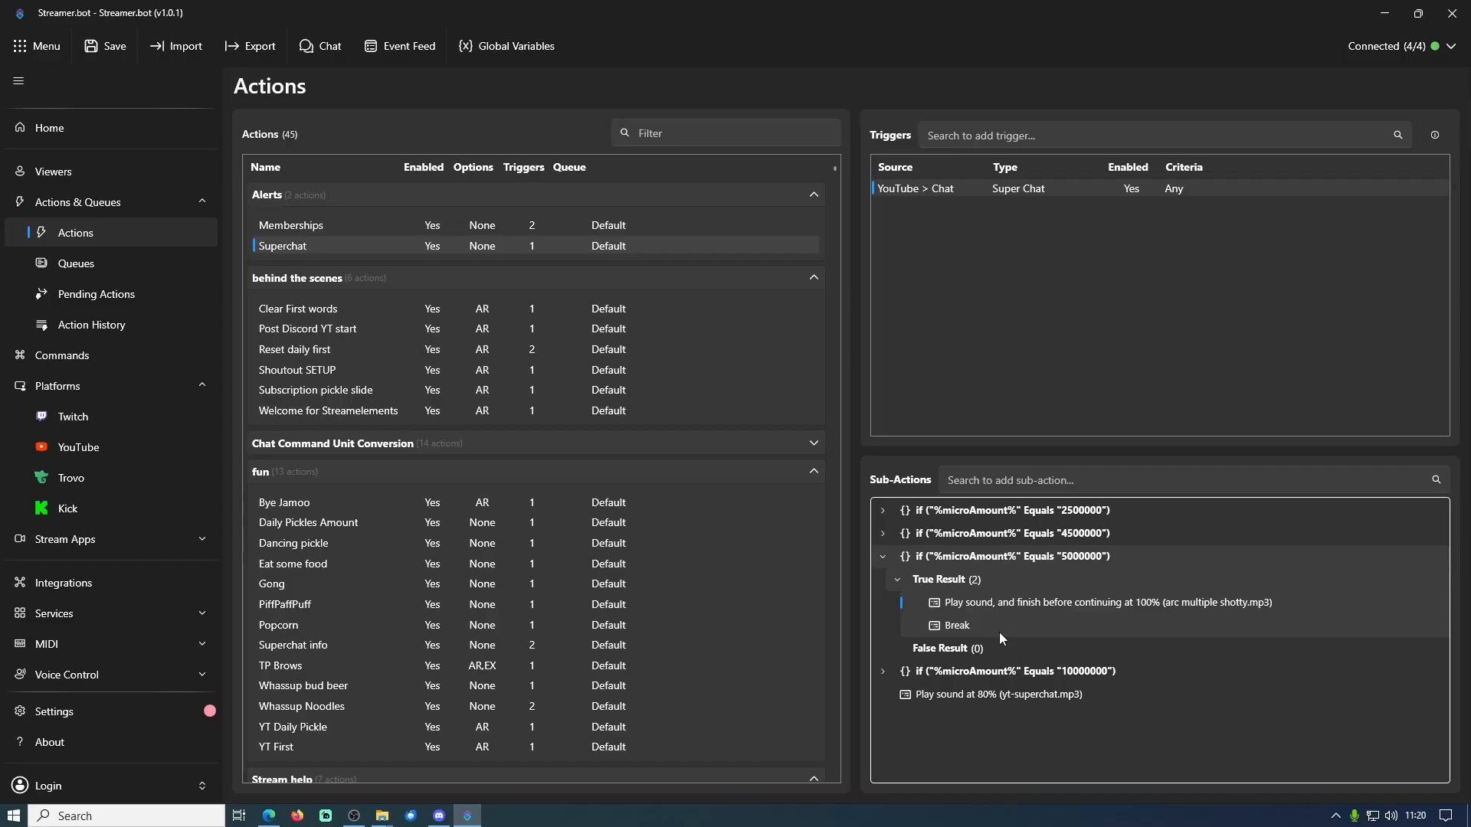
{"action": "left_click", "coordinate": [985, 481]}
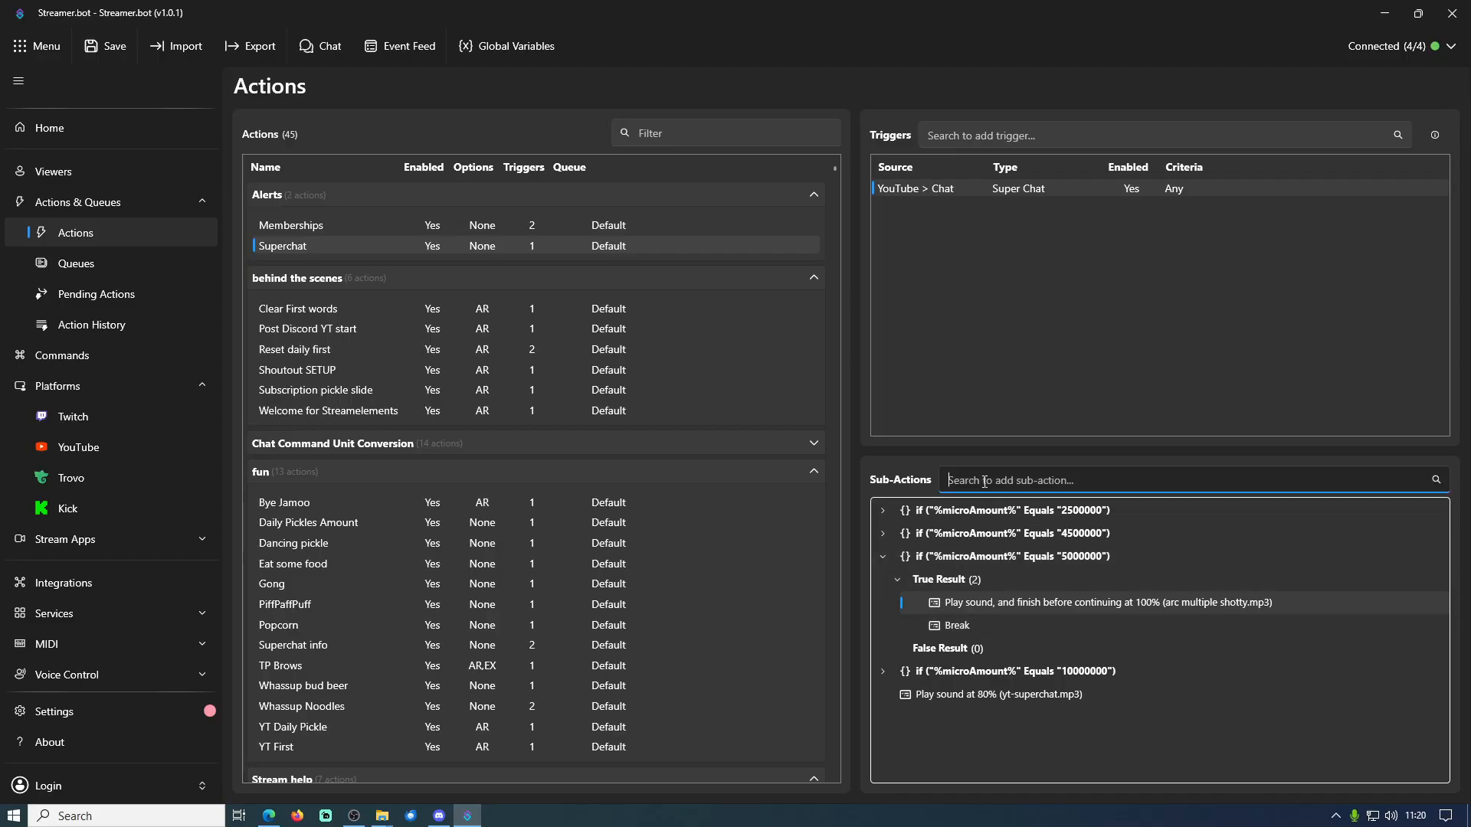
{"action": "type", "text": "break"}
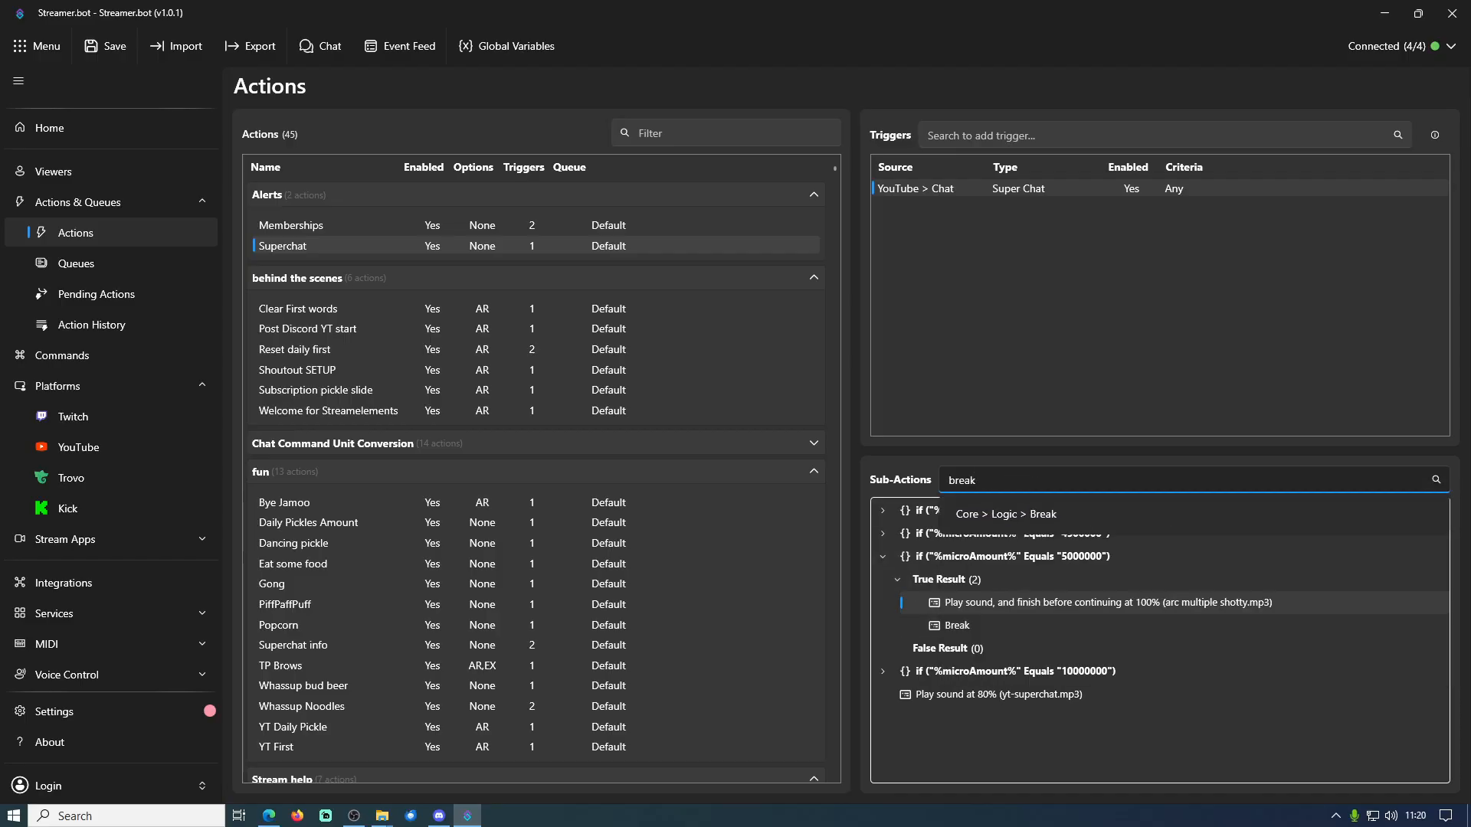
{"action": "left_click", "coordinate": [1058, 513]}
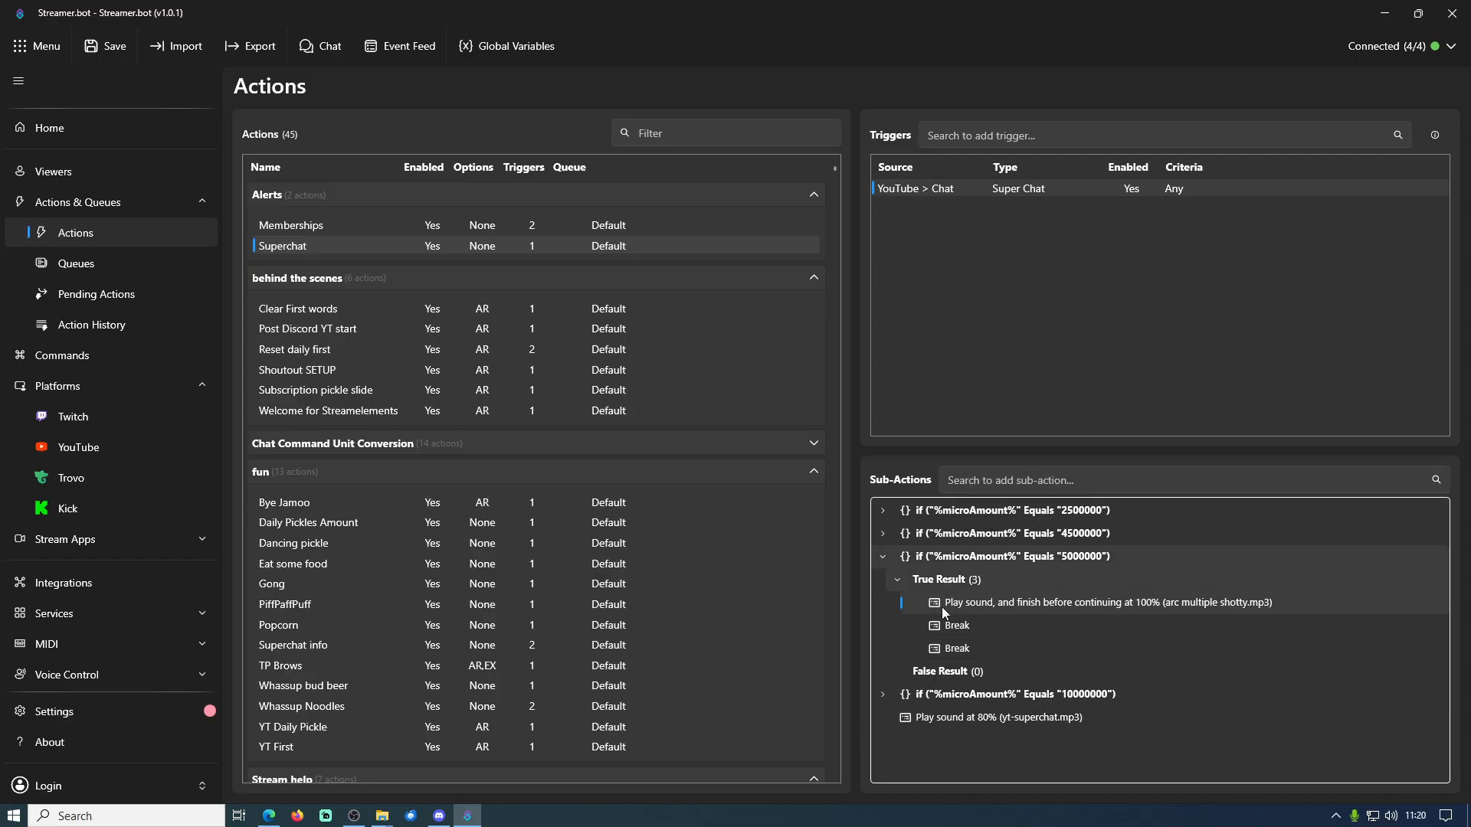
Delete the duplicate Break from the 5000000 condition's True Result and collapse that group
{"action": "right_click", "coordinate": [959, 648]}
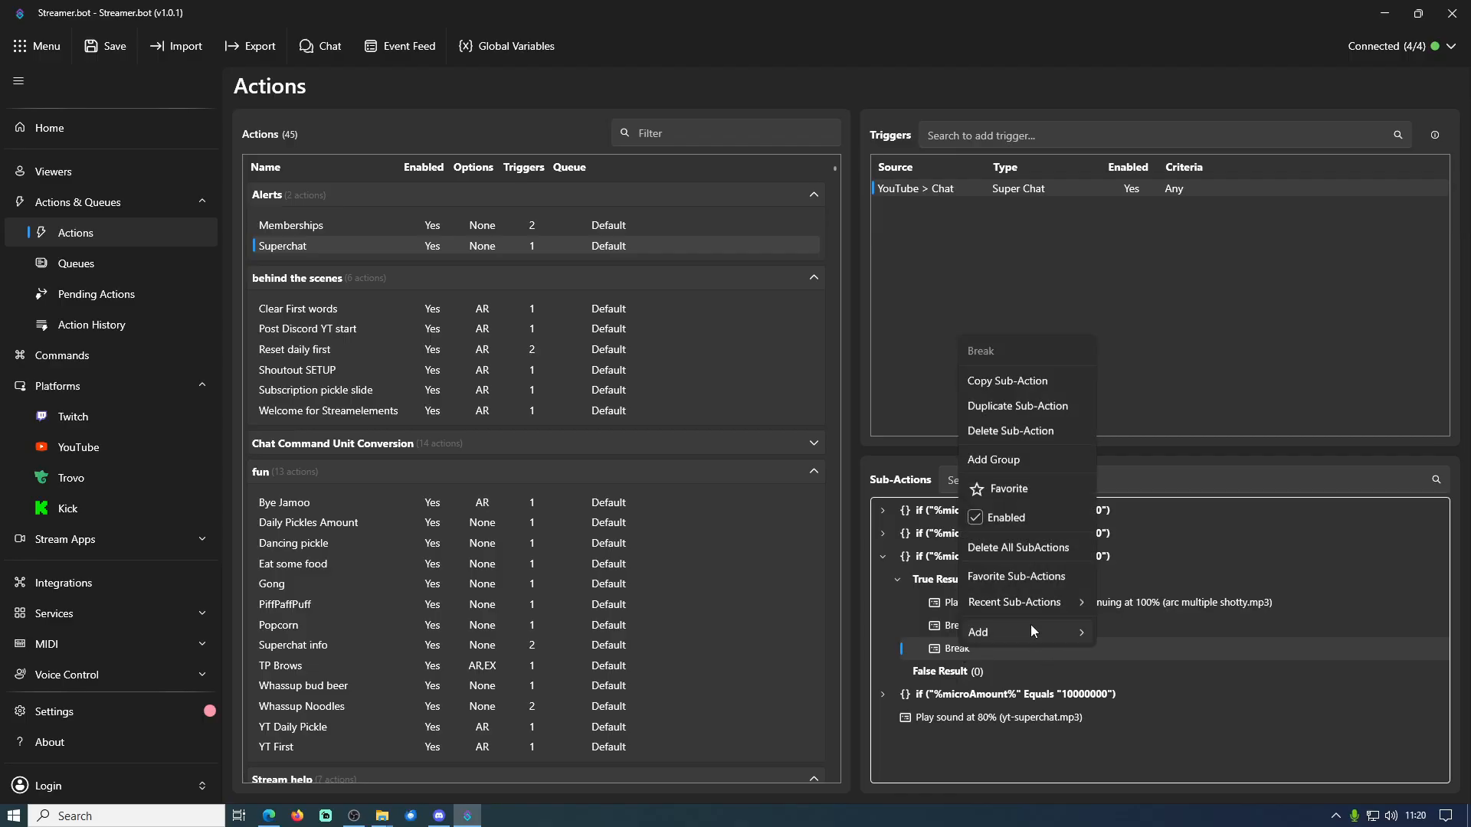
{"action": "left_click", "coordinate": [1032, 429]}
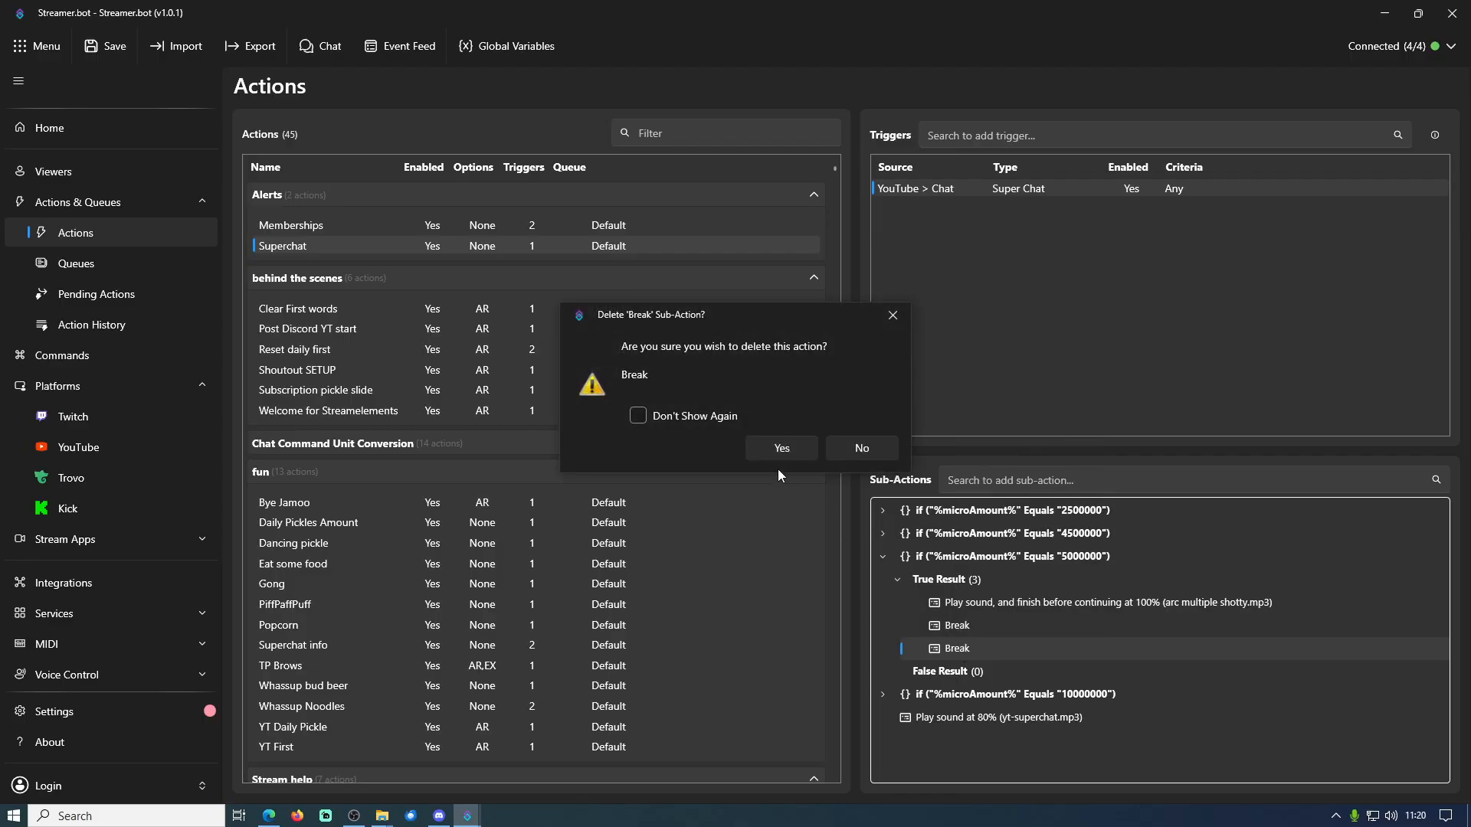
{"action": "left_click", "coordinate": [781, 448]}
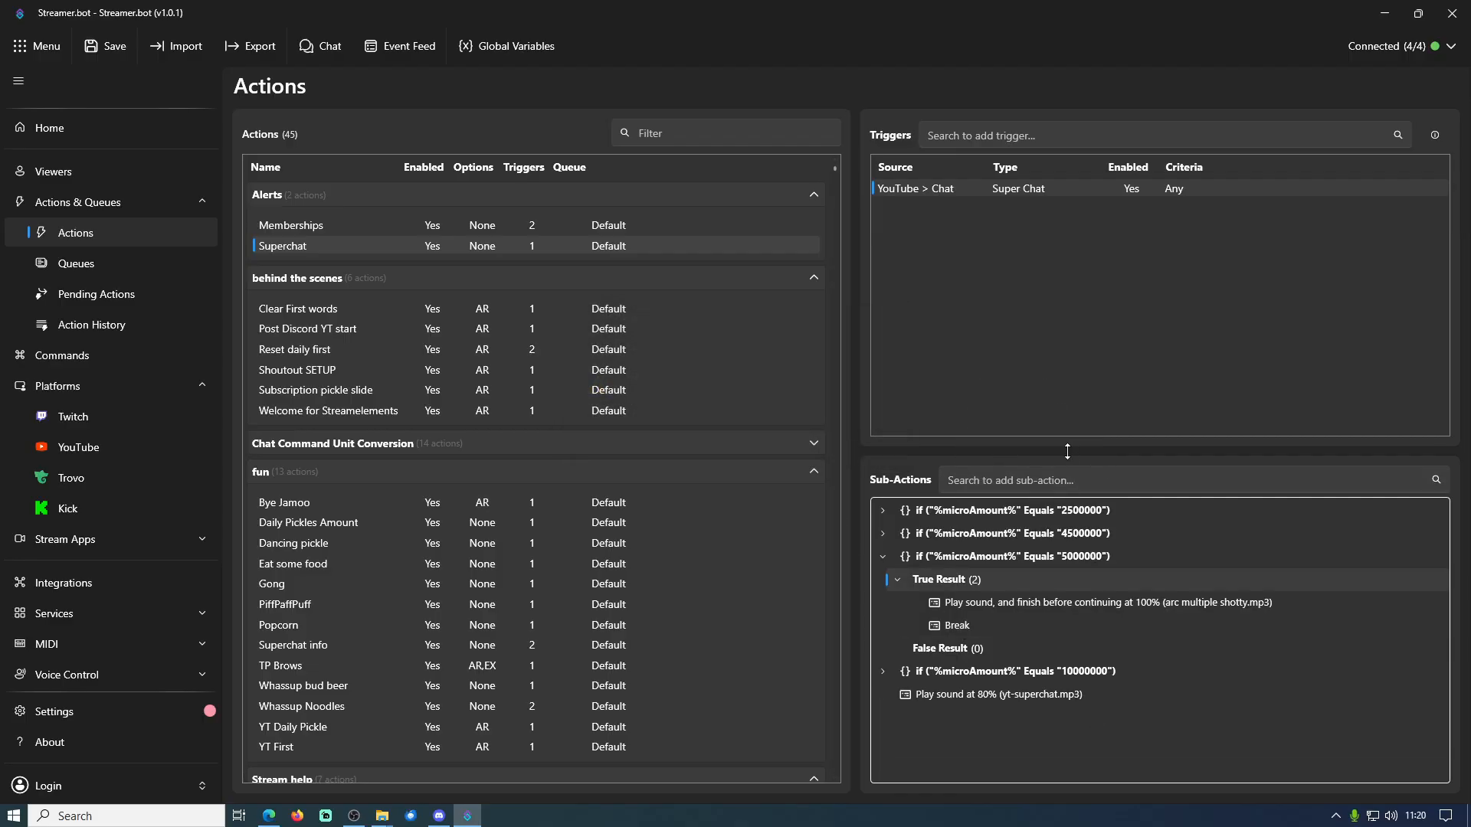
{"action": "left_click", "coordinate": [898, 580]}
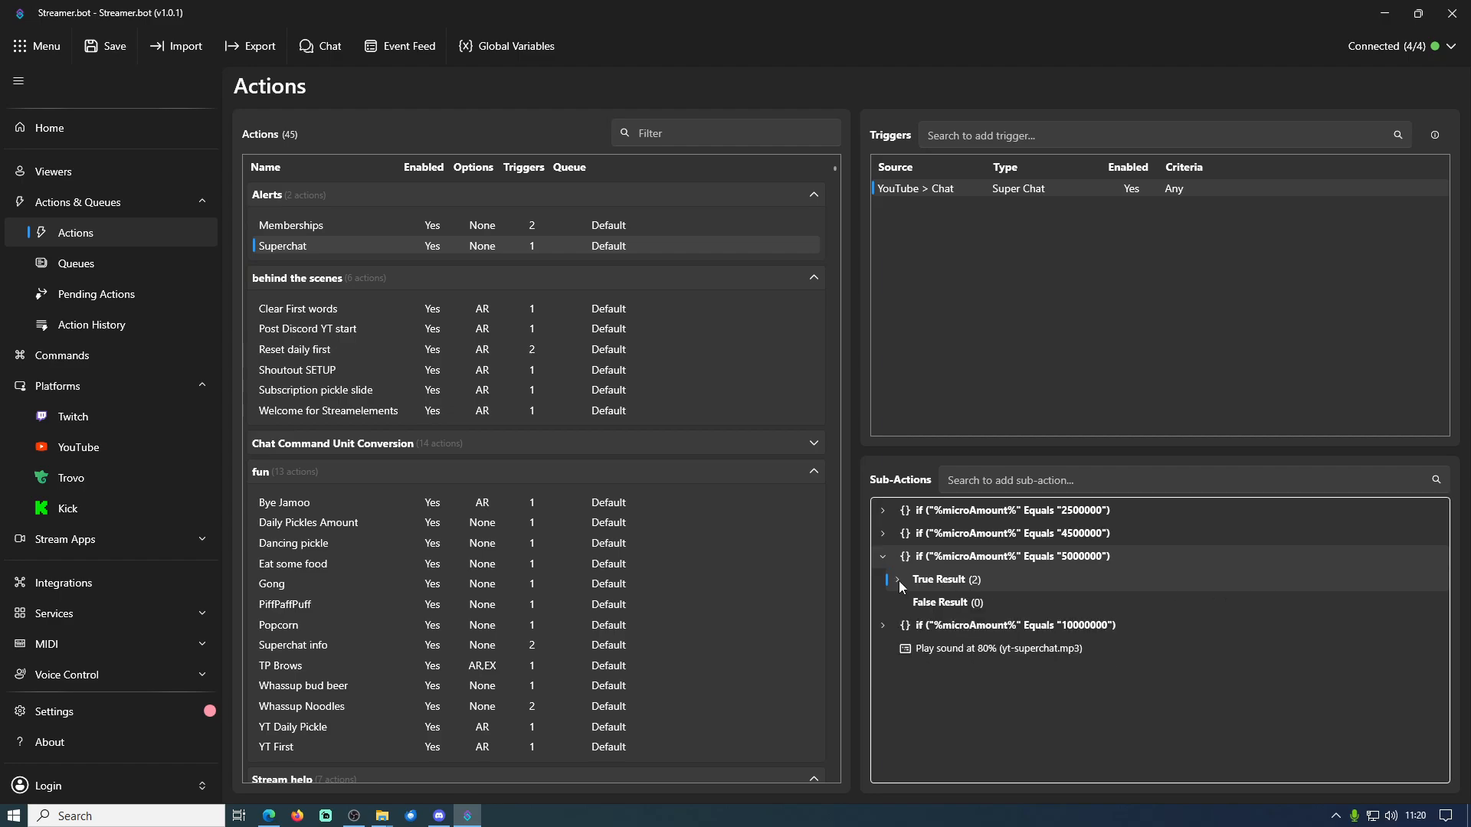
{"action": "left_click", "coordinate": [899, 581]}
{"action": "left_click", "coordinate": [896, 580]}
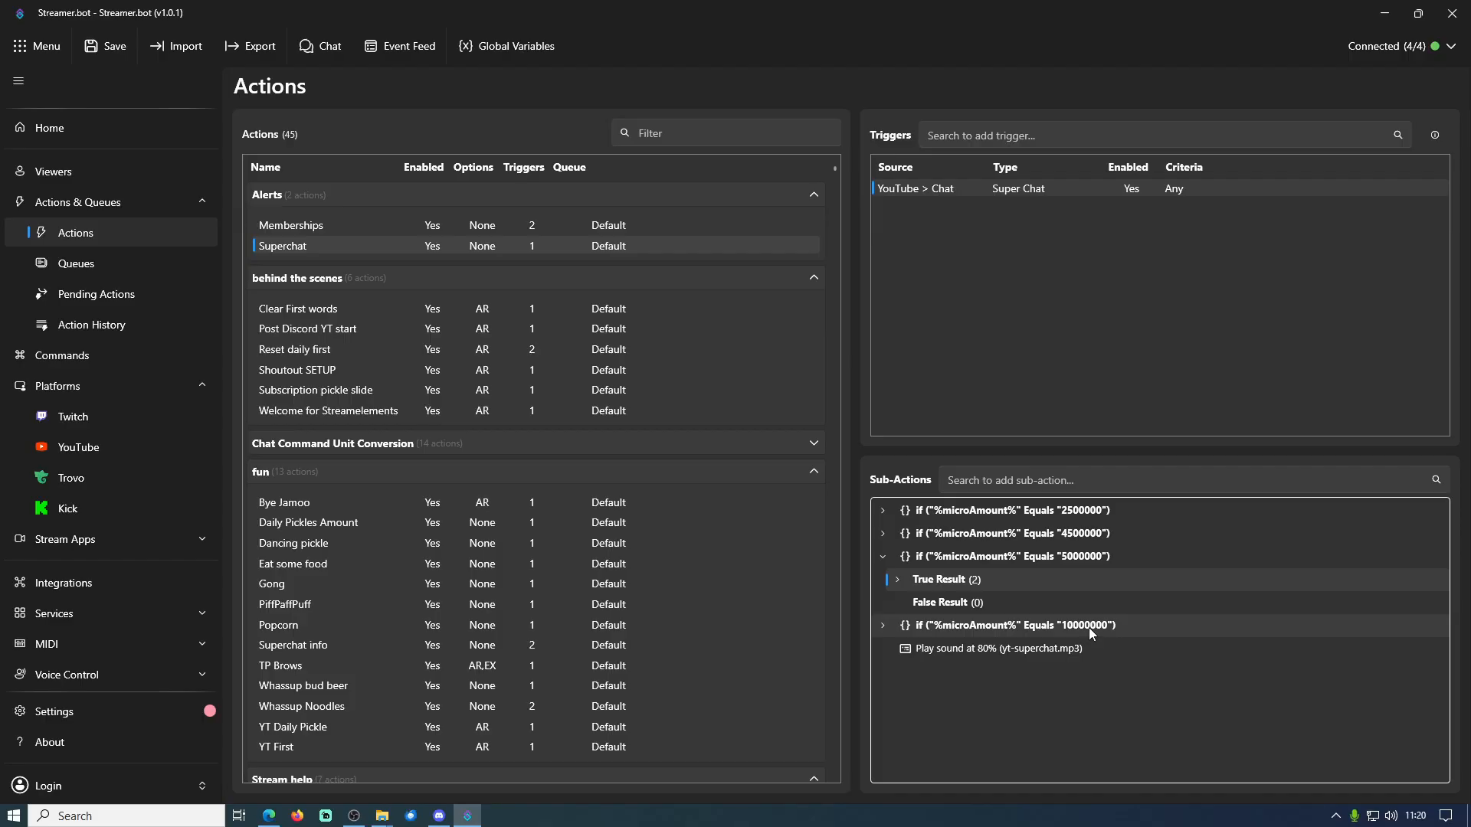
Examine the digits of the 2500000 If/Else condition's value, and close its settings unchanged
{"action": "double_click", "coordinate": [1090, 515]}
{"action": "left_click", "coordinate": [661, 367]}
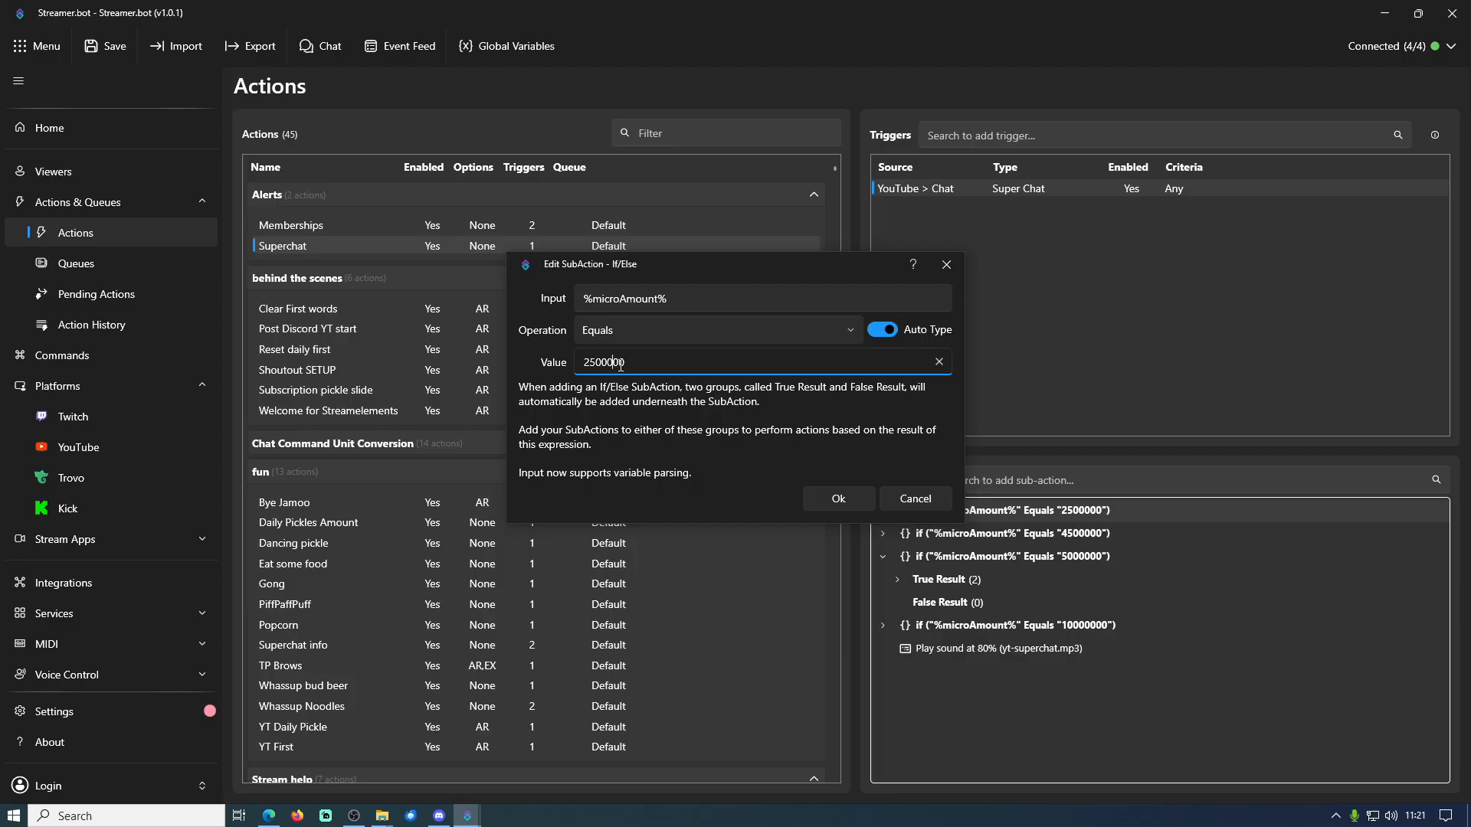
{"action": "key", "text": "shift+Left"}
{"action": "key", "text": "shift+Left"}
{"action": "key", "text": "shift+Left"}
{"action": "key", "text": "shift+Left"}
{"action": "key", "text": "shift+Left"}
{"action": "key", "text": "shift+Left"}
{"action": "left_click_drag", "start_coordinate": [600, 366], "coordinate": [589, 367]}
{"action": "key", "text": "Home"}
{"action": "double_click", "coordinate": [666, 363]}
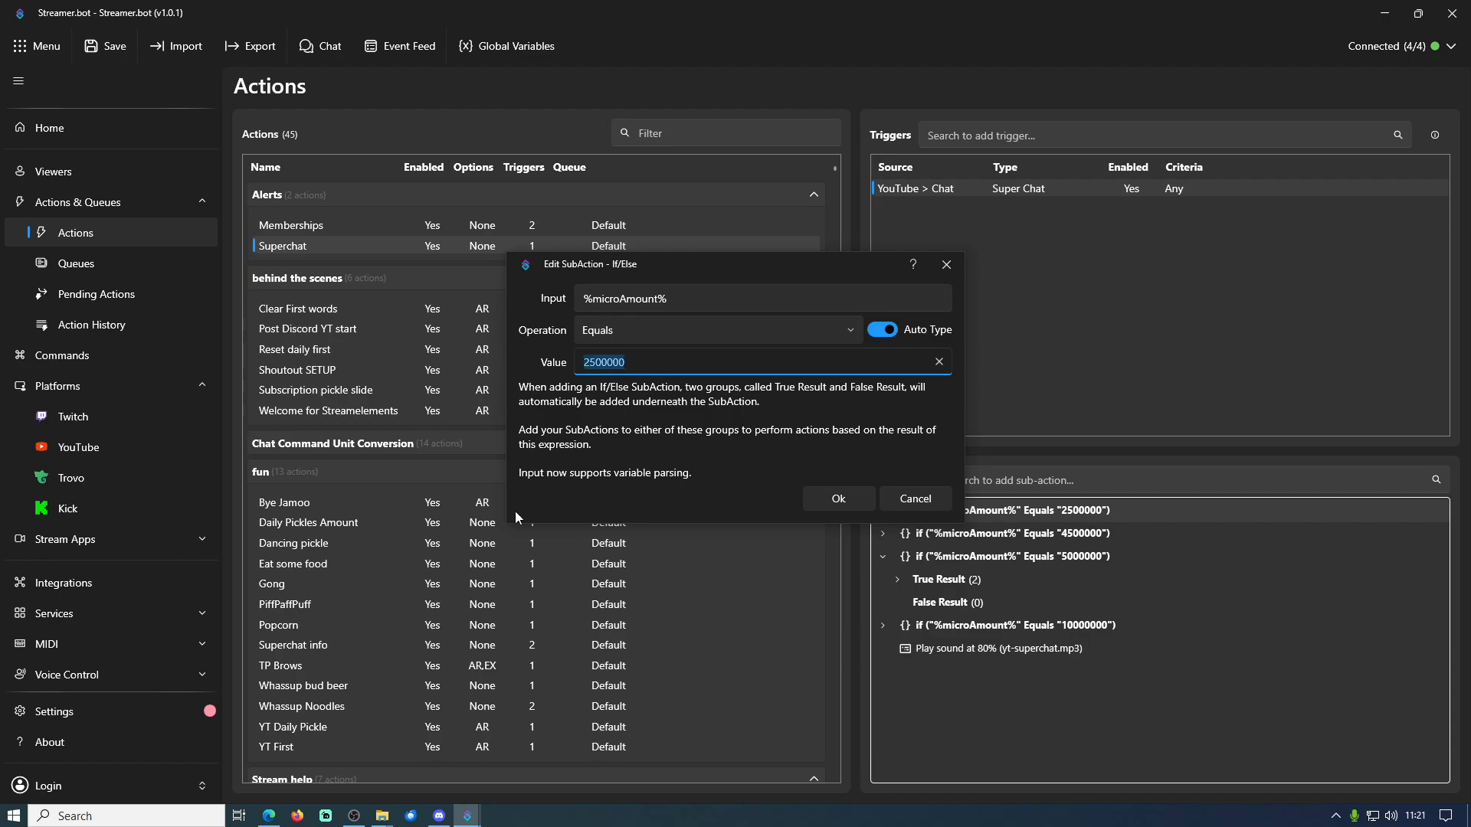
{"action": "left_click", "coordinate": [932, 502]}
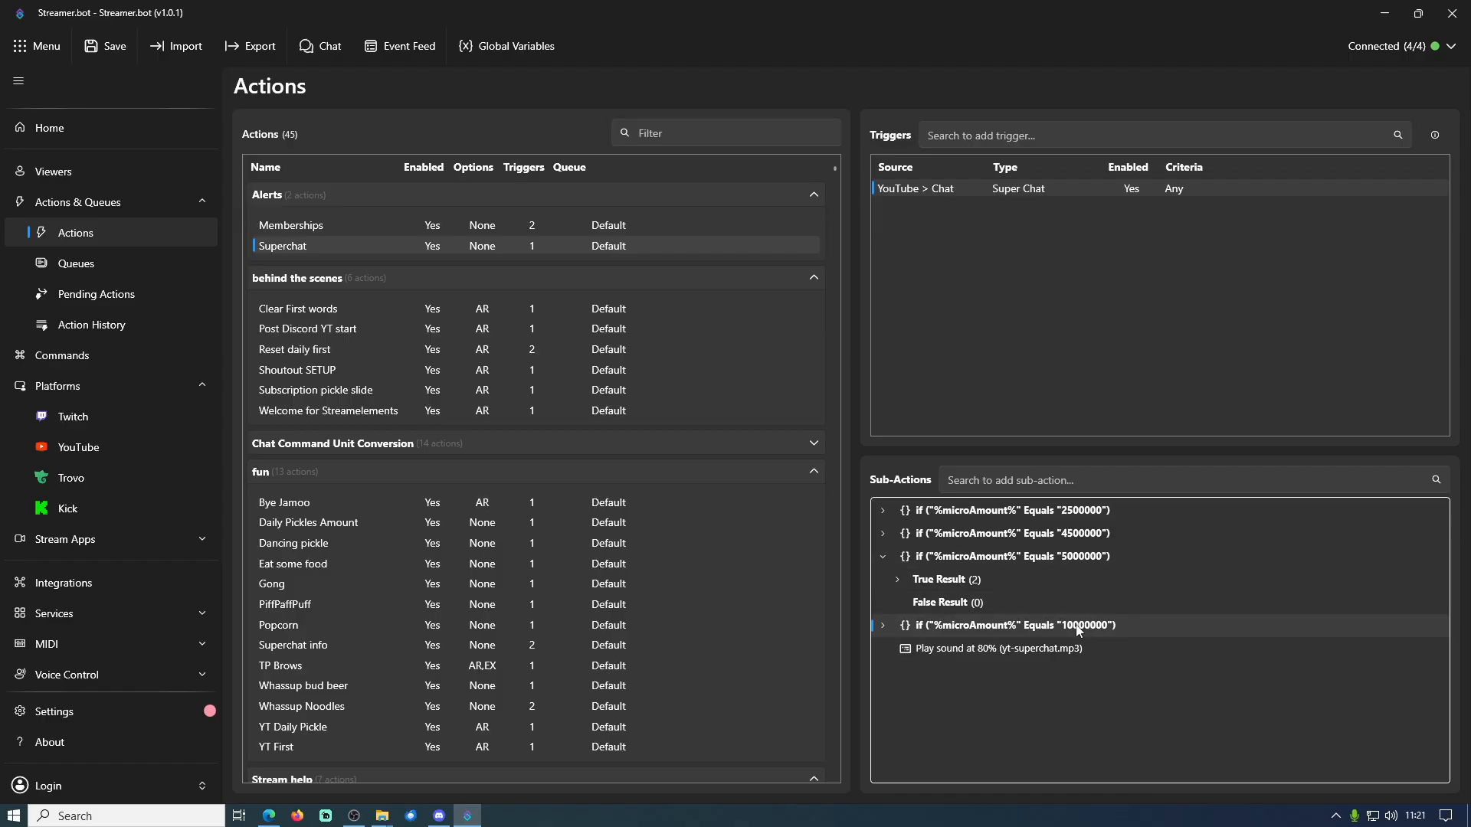
Collapse the 5000000 condition and duplicate the 2500000 If/Else condition
{"action": "left_click", "coordinate": [885, 560]}
{"action": "right_click", "coordinate": [1033, 512]}
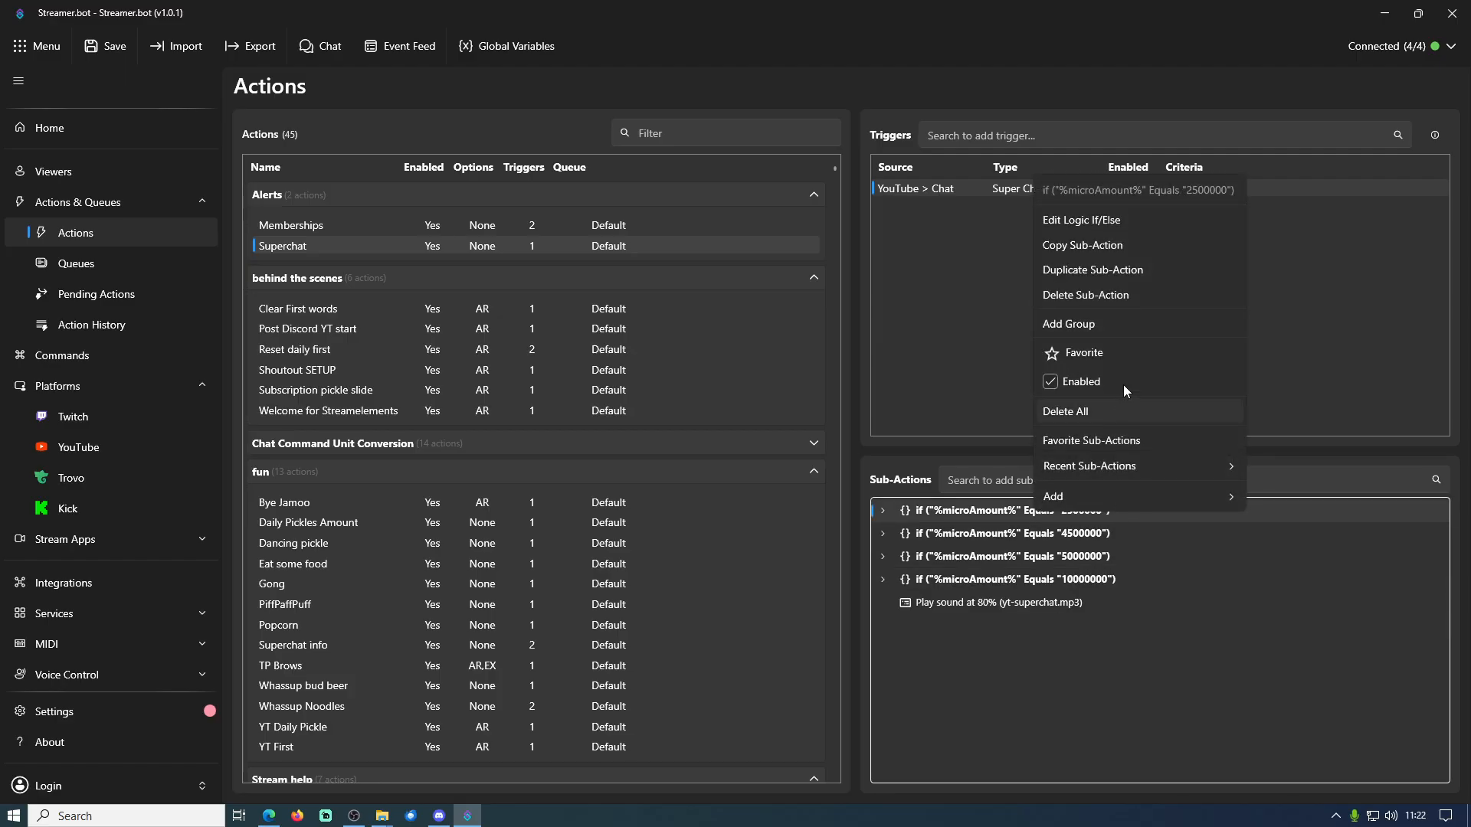
{"action": "left_click", "coordinate": [1070, 272]}
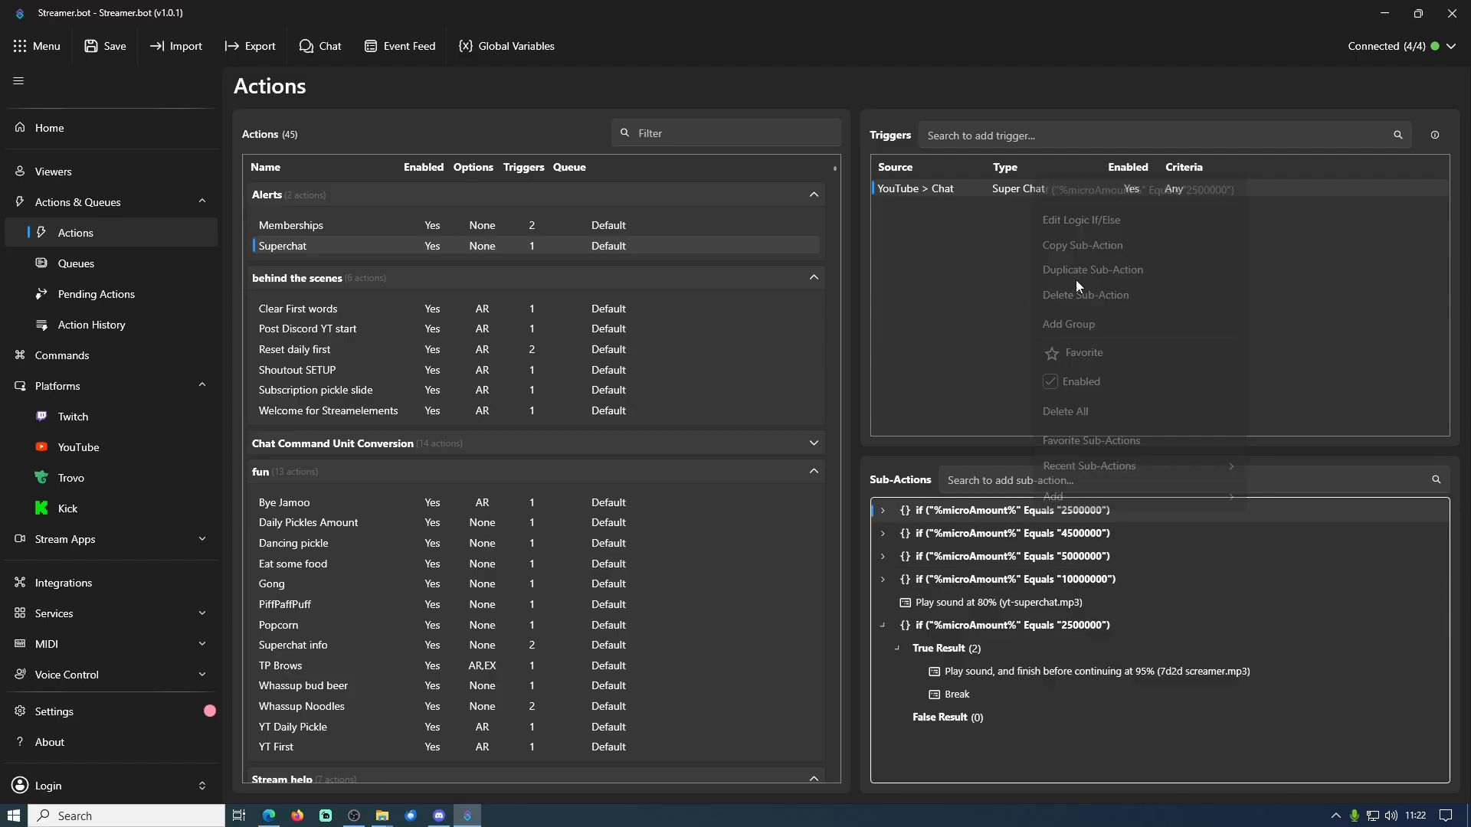
Try changing the duplicated condition's value to 7500000, experiment with its digits, and cancel the edit
{"action": "double_click", "coordinate": [1068, 627]}
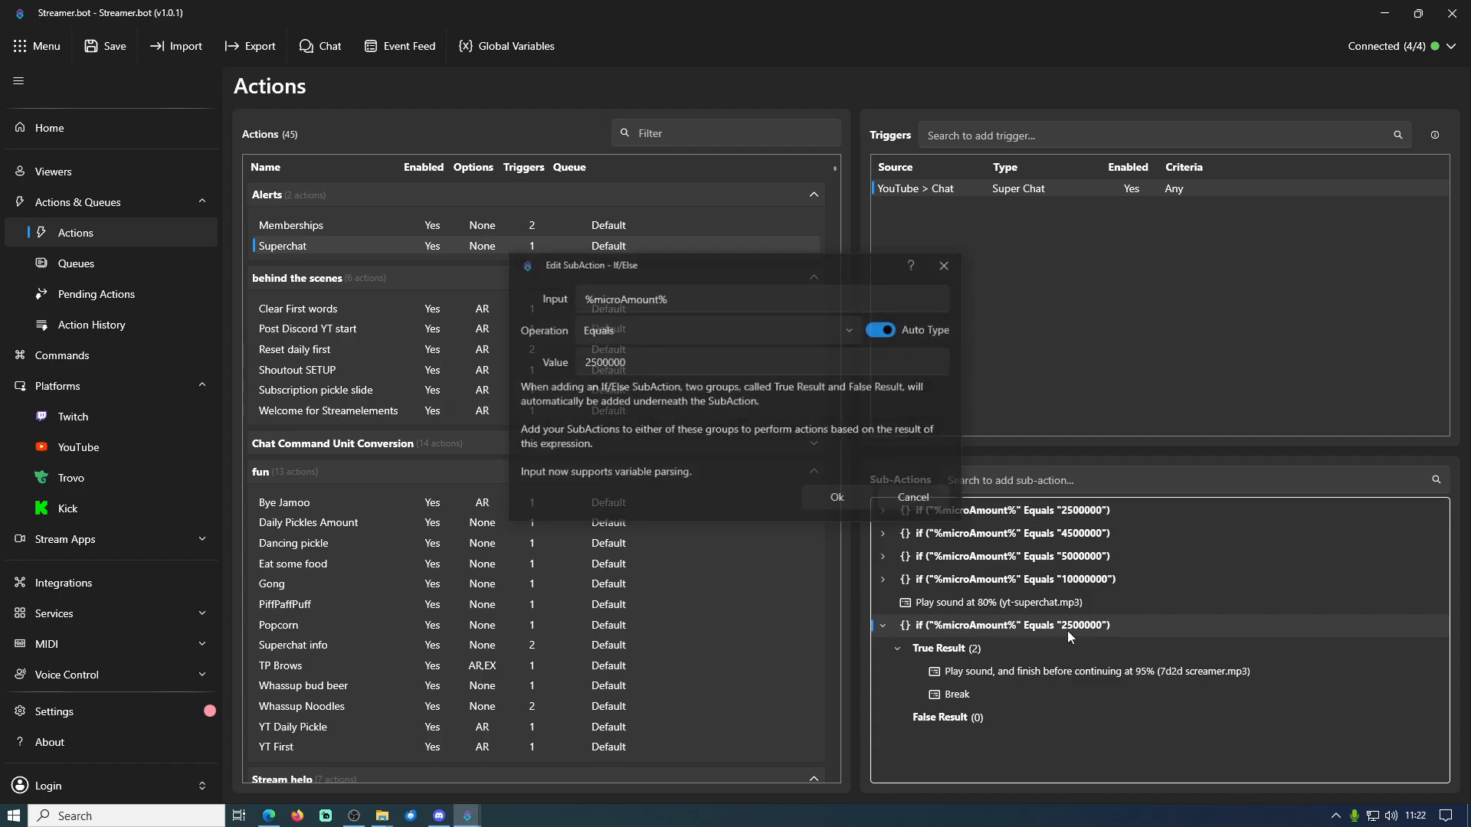
{"action": "left_click", "coordinate": [590, 367]}
{"action": "type", "text": "7"}
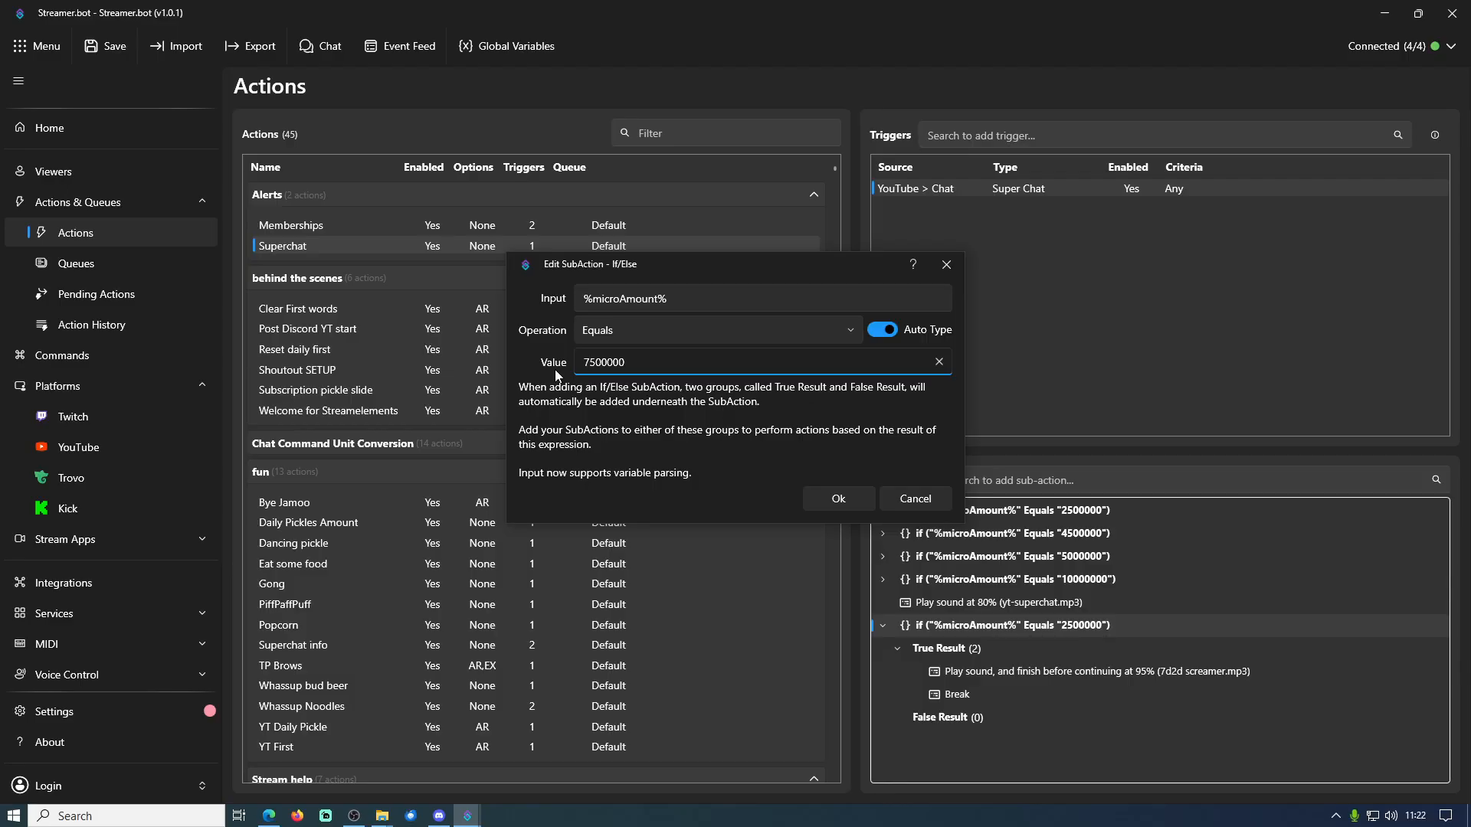
{"action": "key", "text": "BackSpace"}
{"action": "key", "text": "shift+Right"}
{"action": "key", "text": "shift+Right"}
{"action": "key", "text": "shift+Right"}
{"action": "key", "text": "shift+Right"}
{"action": "key", "text": "shift+Right"}
{"action": "key", "text": "Right"}
{"action": "type", "text": "0"}
{"action": "left_click", "coordinate": [916, 498]}
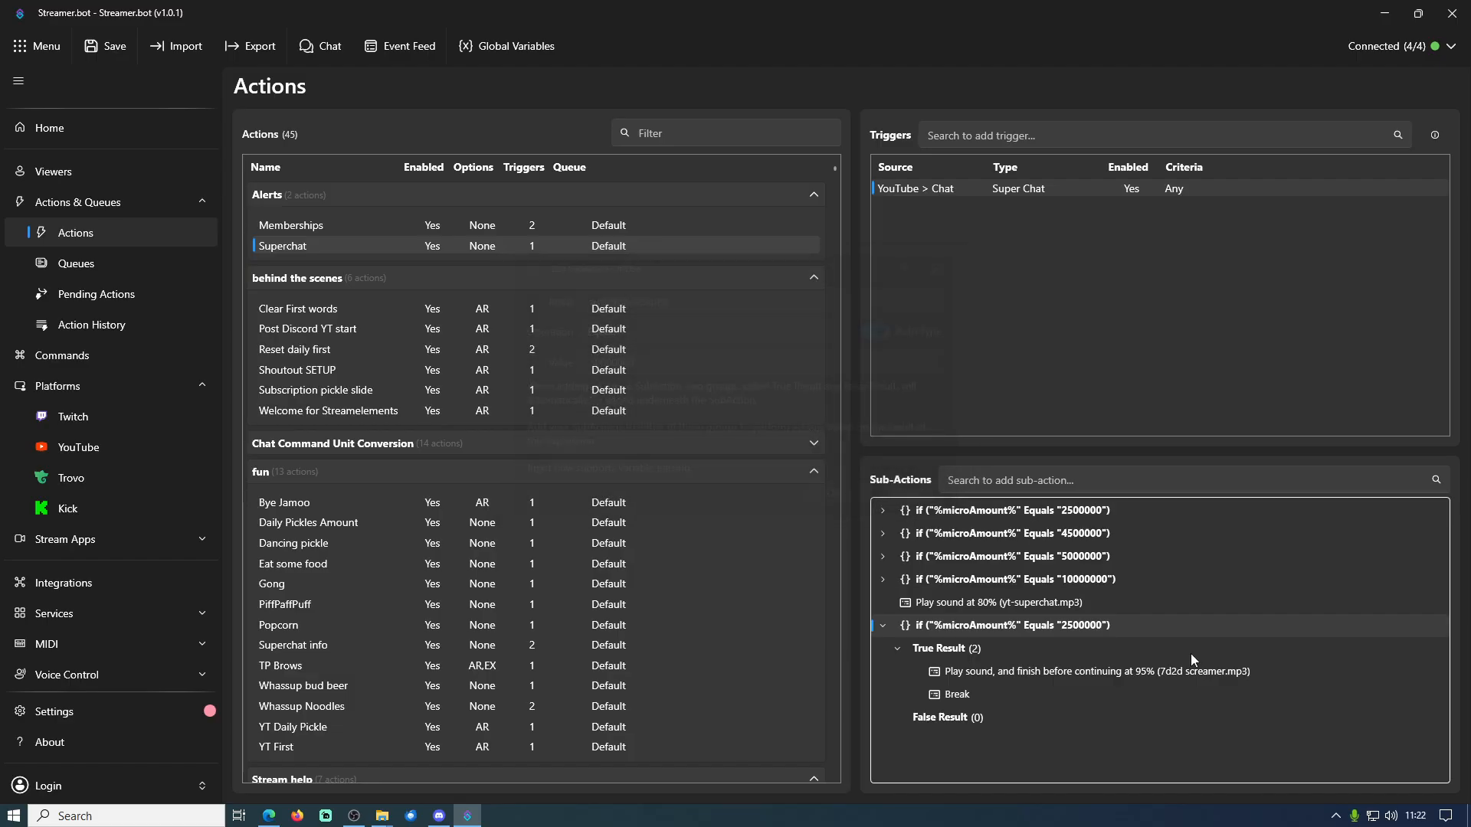
Delete the duplicated 2500000 condition at the end of the sub-action list
{"action": "right_click", "coordinate": [1094, 627]}
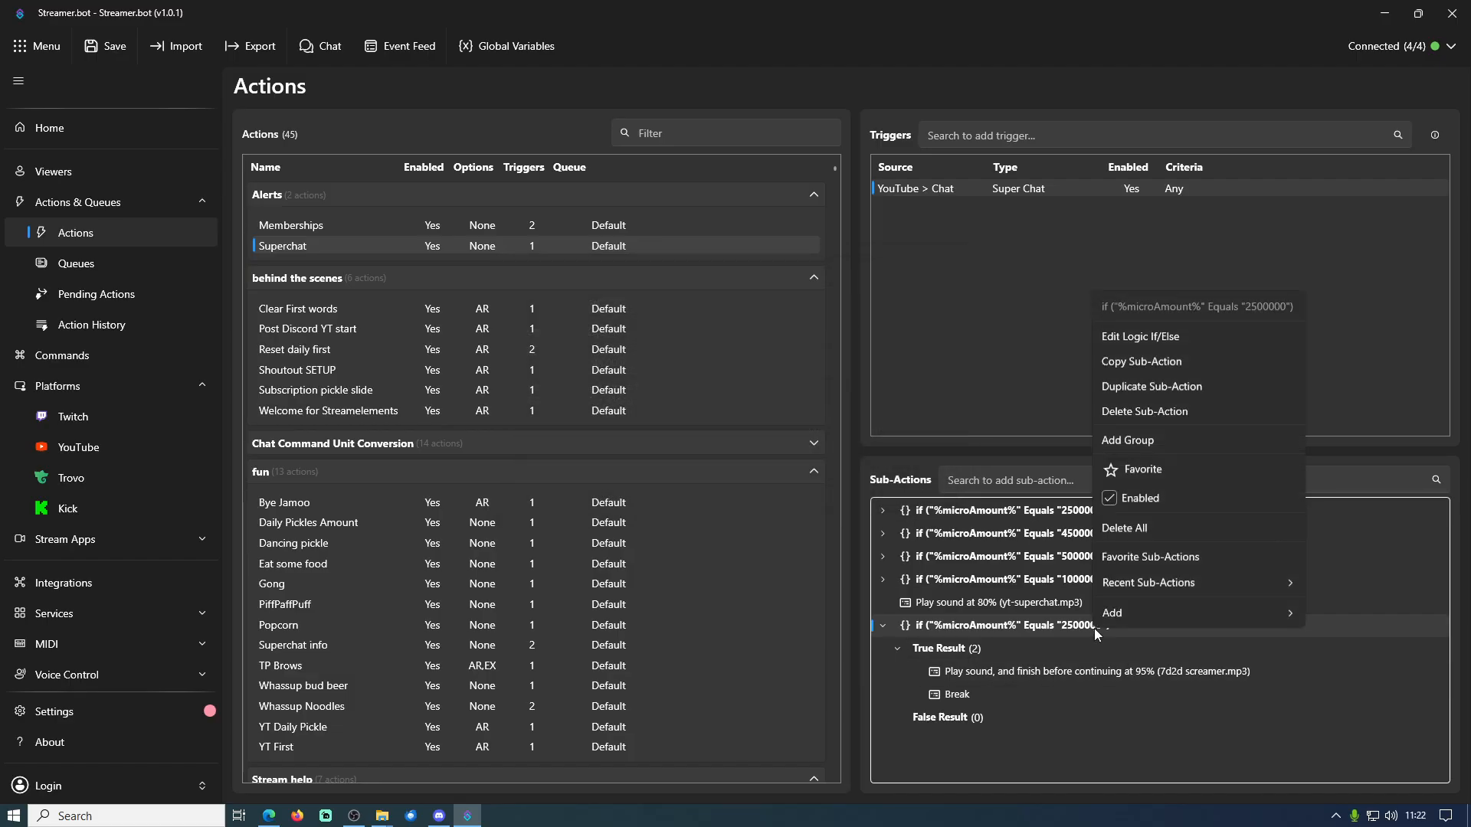
{"action": "left_click", "coordinate": [1157, 416]}
{"action": "left_click", "coordinate": [782, 449]}
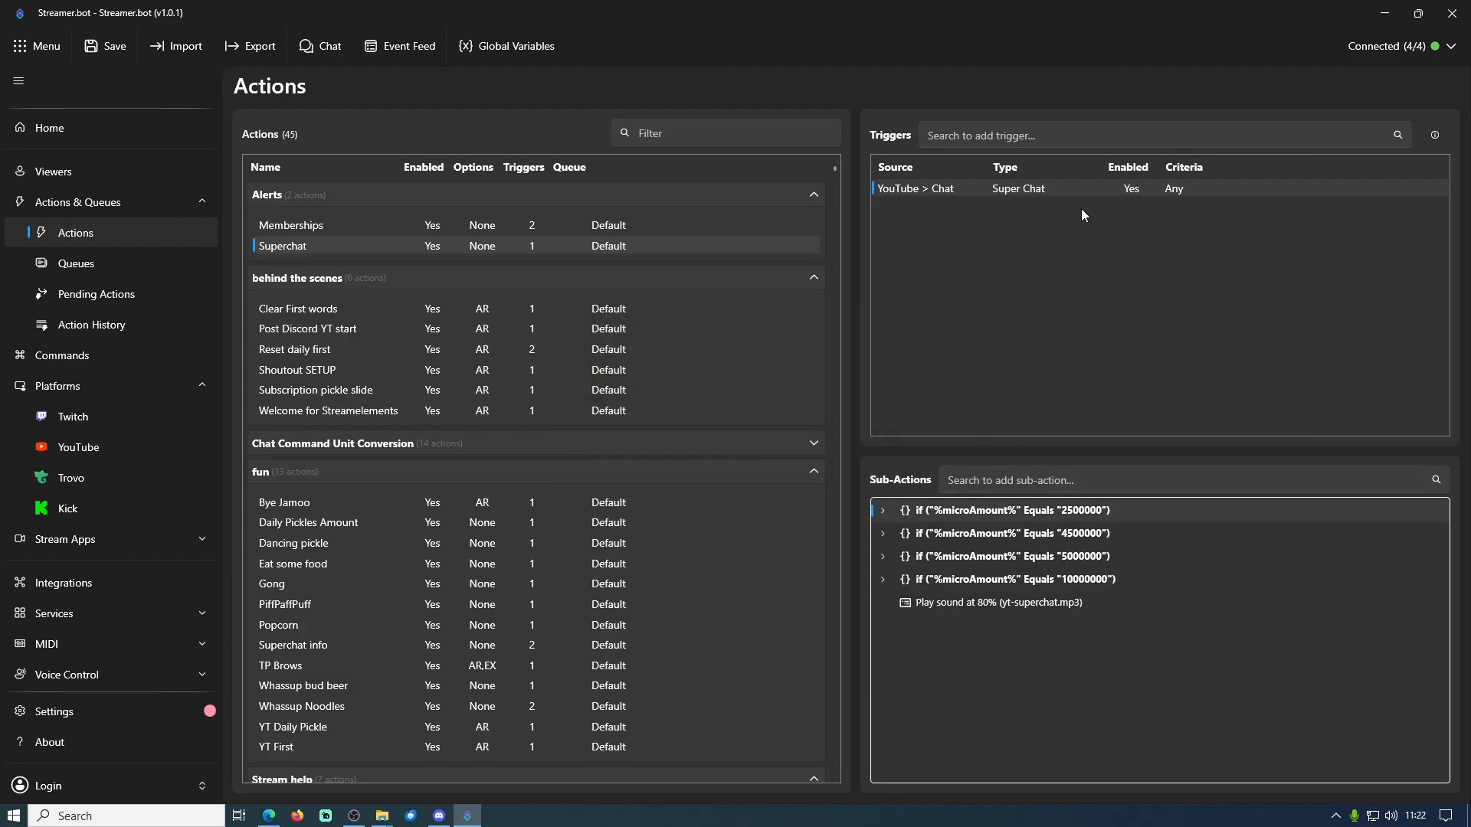
Review the Super Chat trigger's Min and Max settings, and inspect the 10000000 condition's True Result and the default yt-superchat.mp3 sound
{"action": "double_click", "coordinate": [1051, 188]}
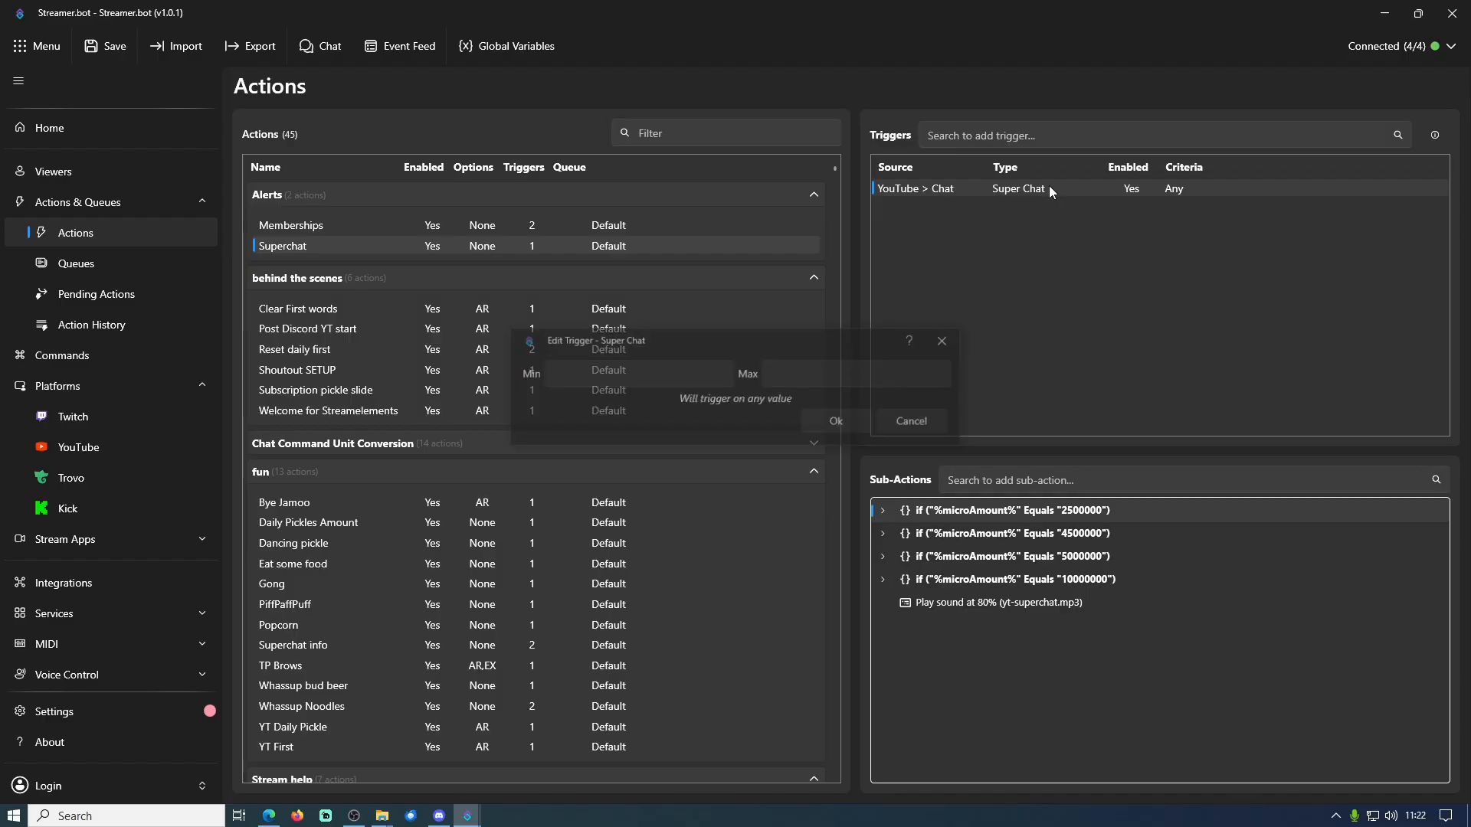
{"action": "left_click", "coordinate": [941, 430]}
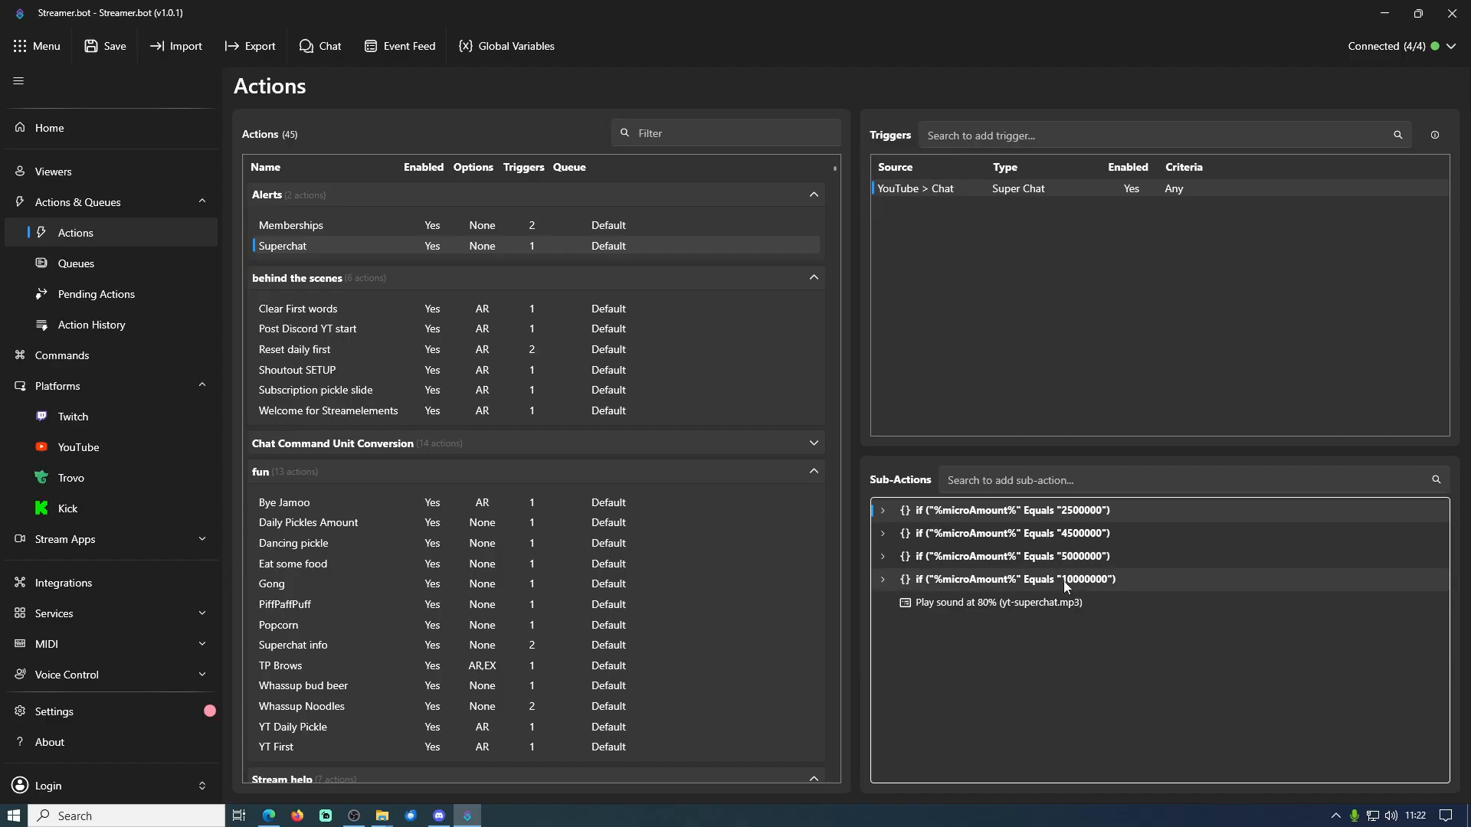
{"action": "left_click", "coordinate": [883, 580]}
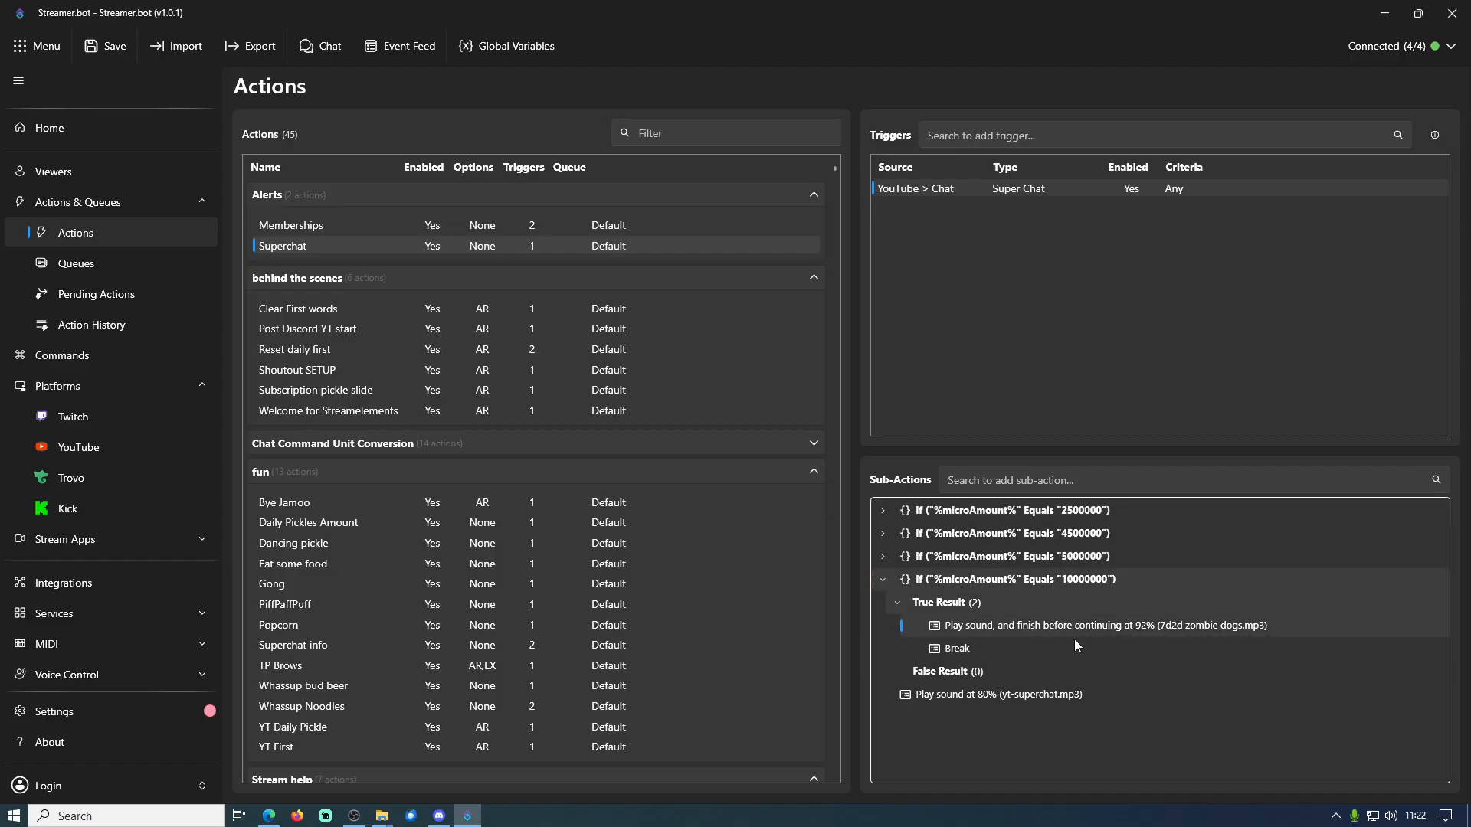
{"action": "left_click", "coordinate": [950, 651]}
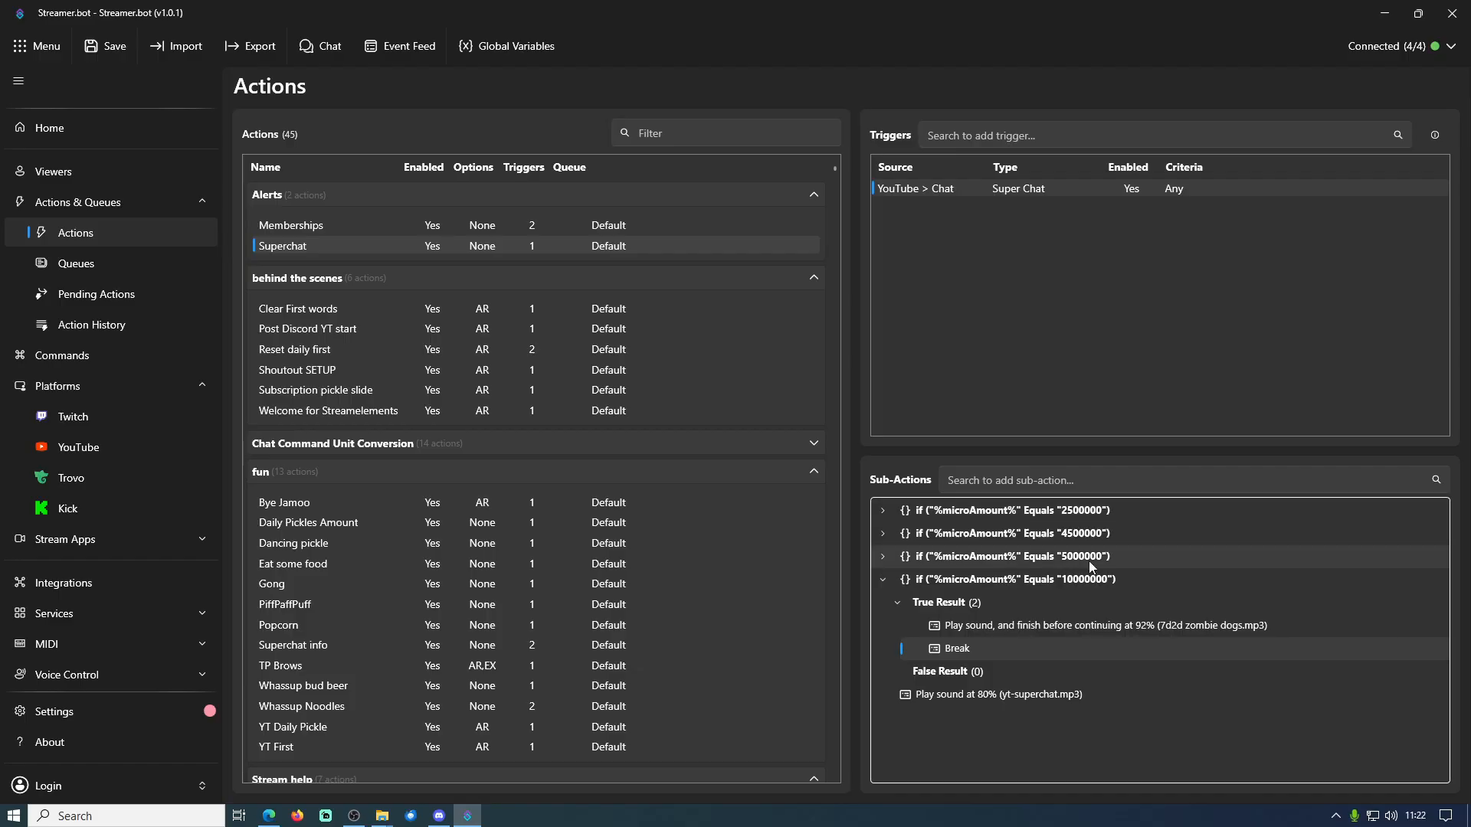
{"action": "left_click", "coordinate": [1036, 696]}
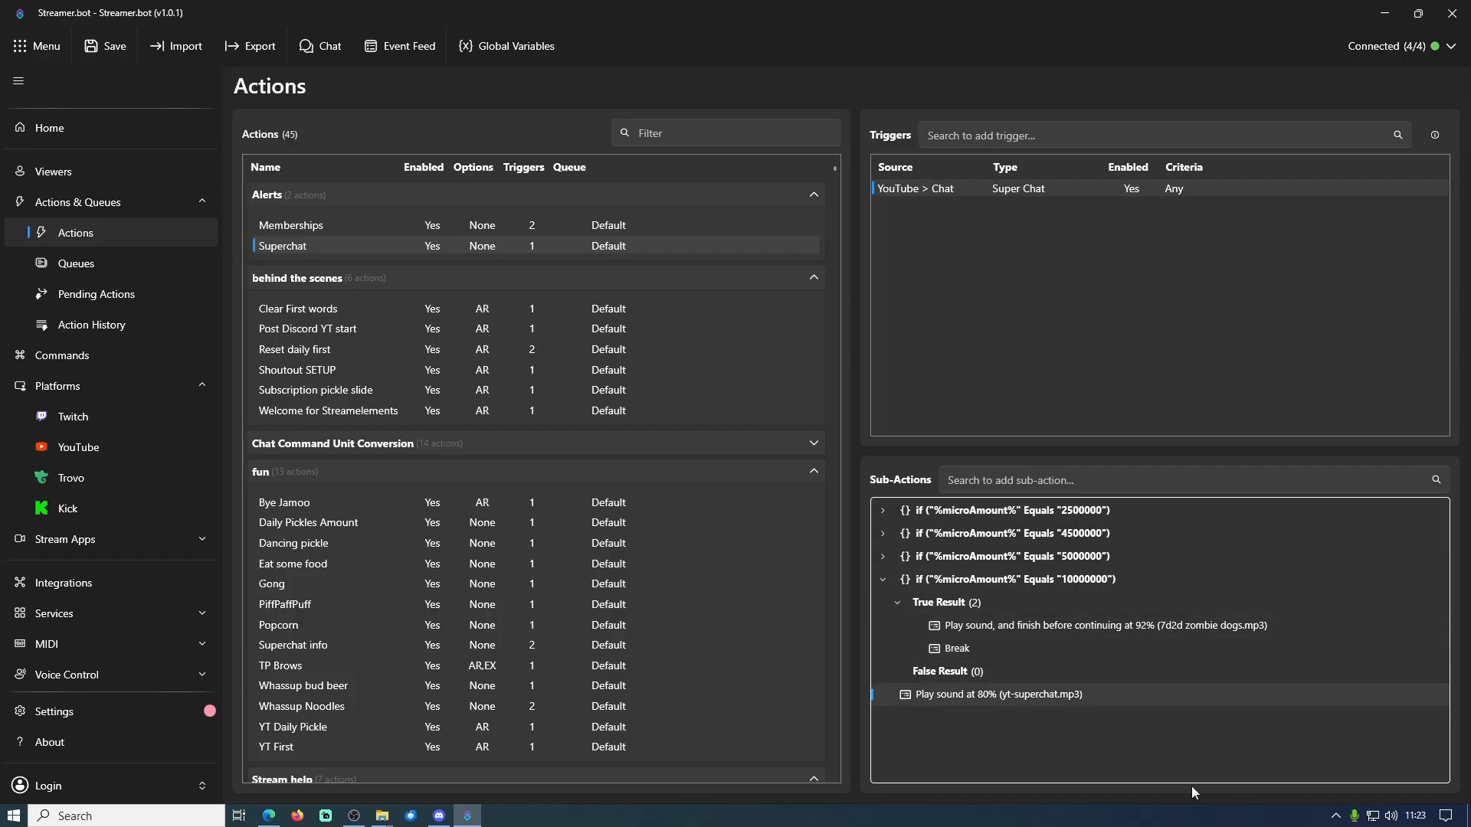
Run a test of the Superchat action's YouTube Super Chat trigger
{"action": "right_click", "coordinate": [1021, 193]}
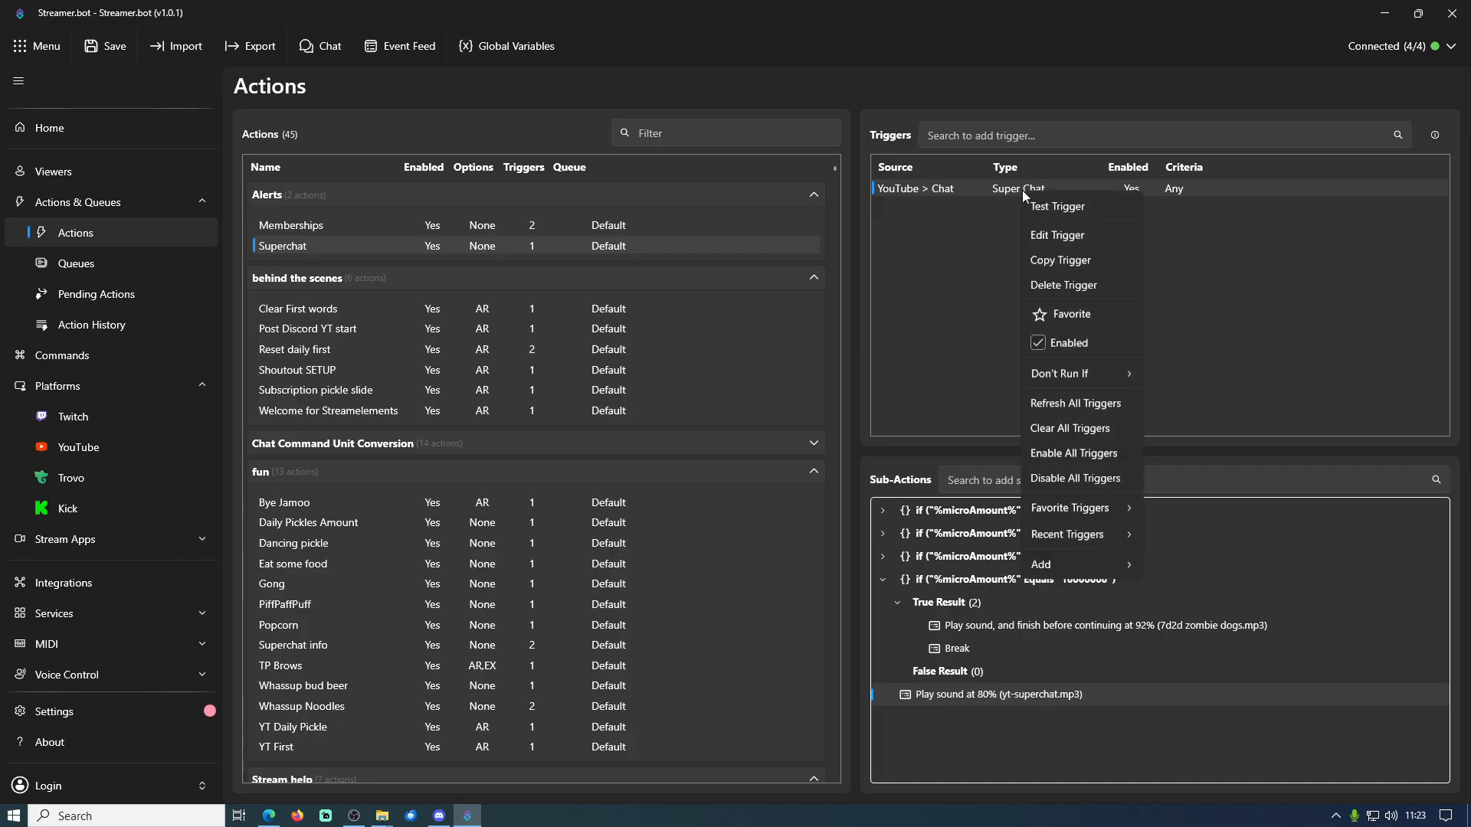
{"action": "left_click", "coordinate": [1071, 209]}
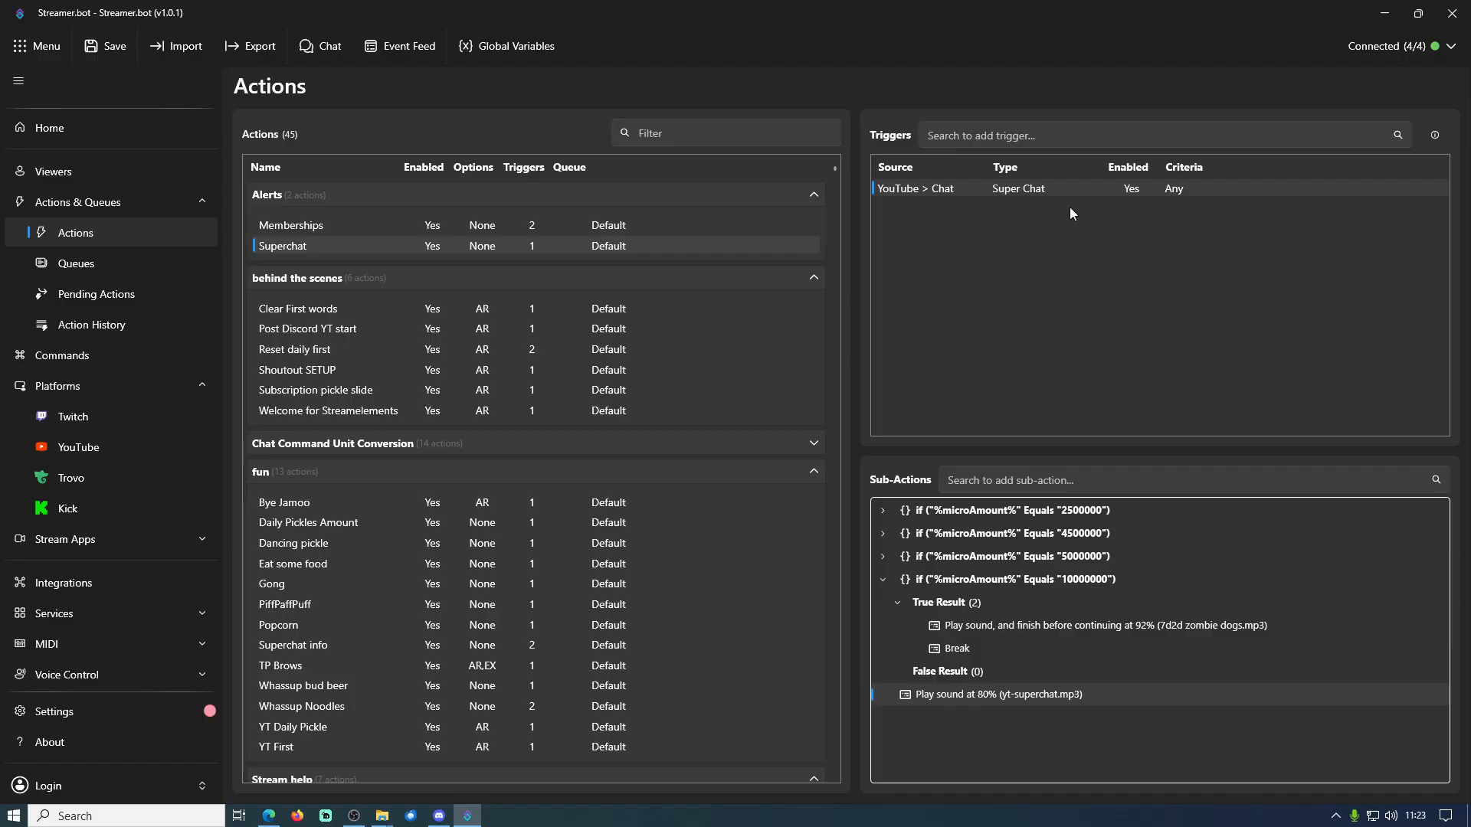
Inspect the variables of the most recent Superchat run in Action History, checking its amount and microAmount values
{"action": "left_click", "coordinate": [130, 327]}
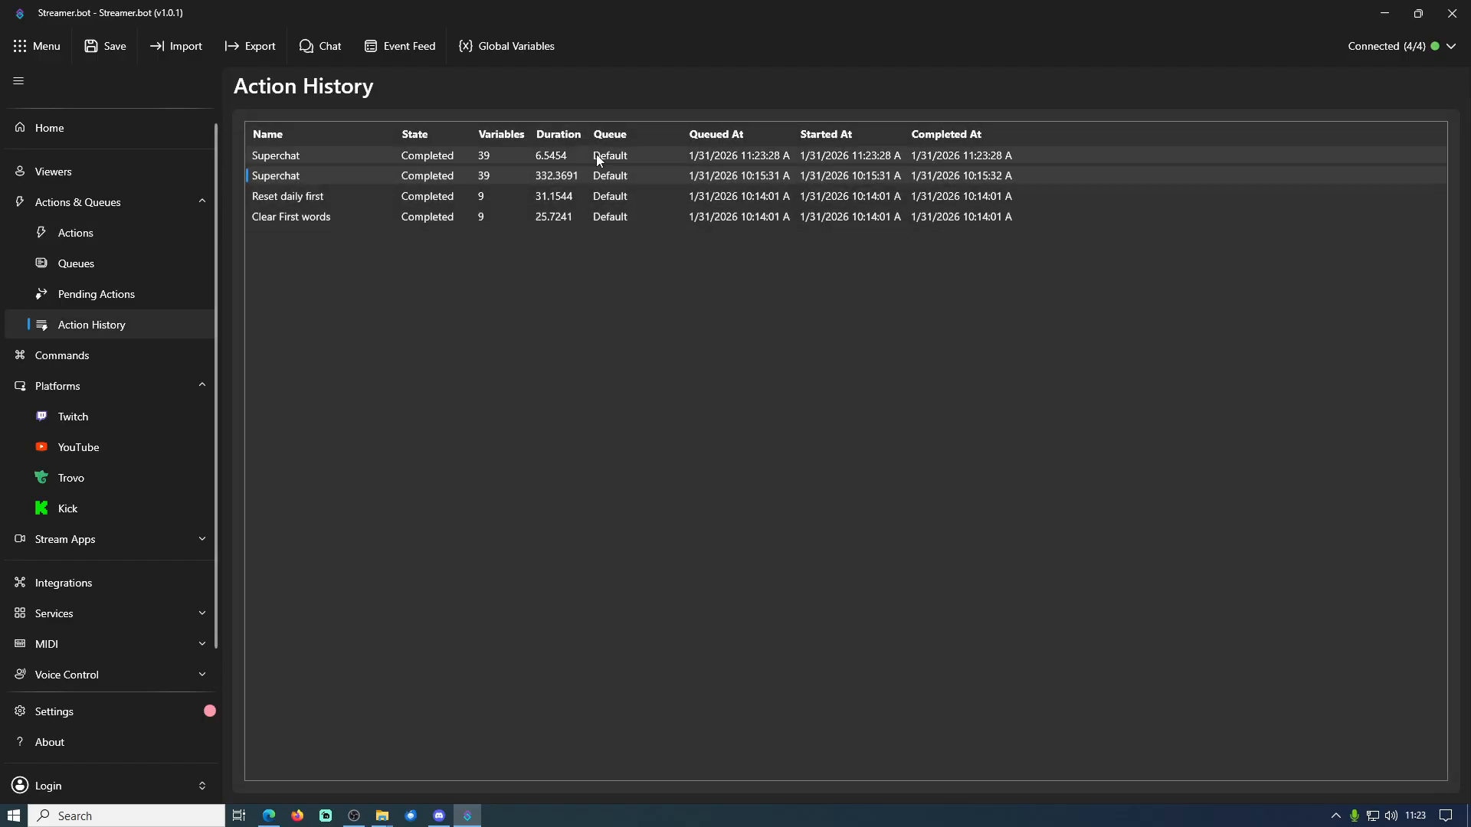
{"action": "double_click", "coordinate": [559, 155]}
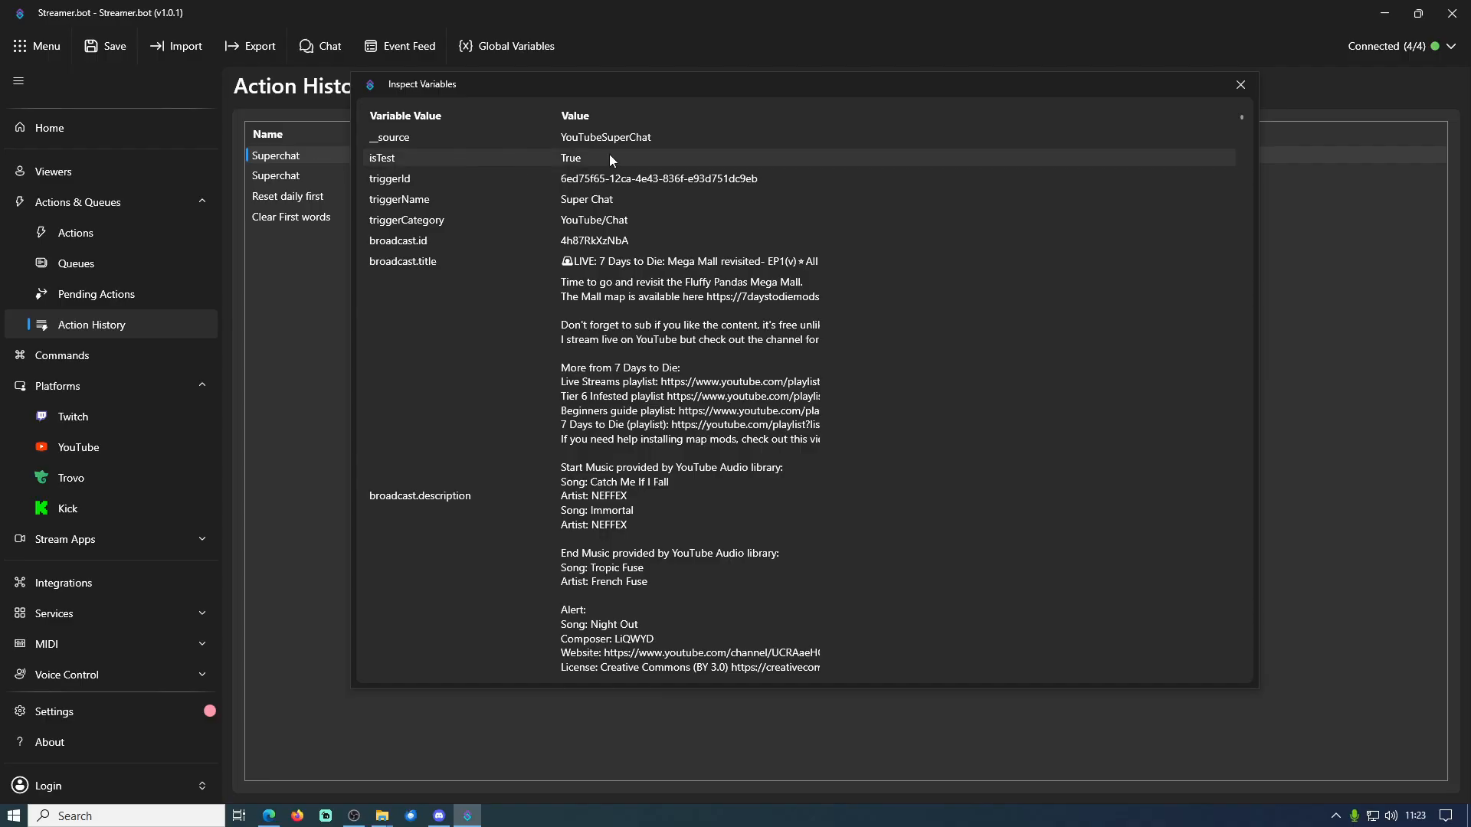
{"action": "scroll", "coordinate": [597, 525], "scroll_direction": "down", "scroll_amount": 10}
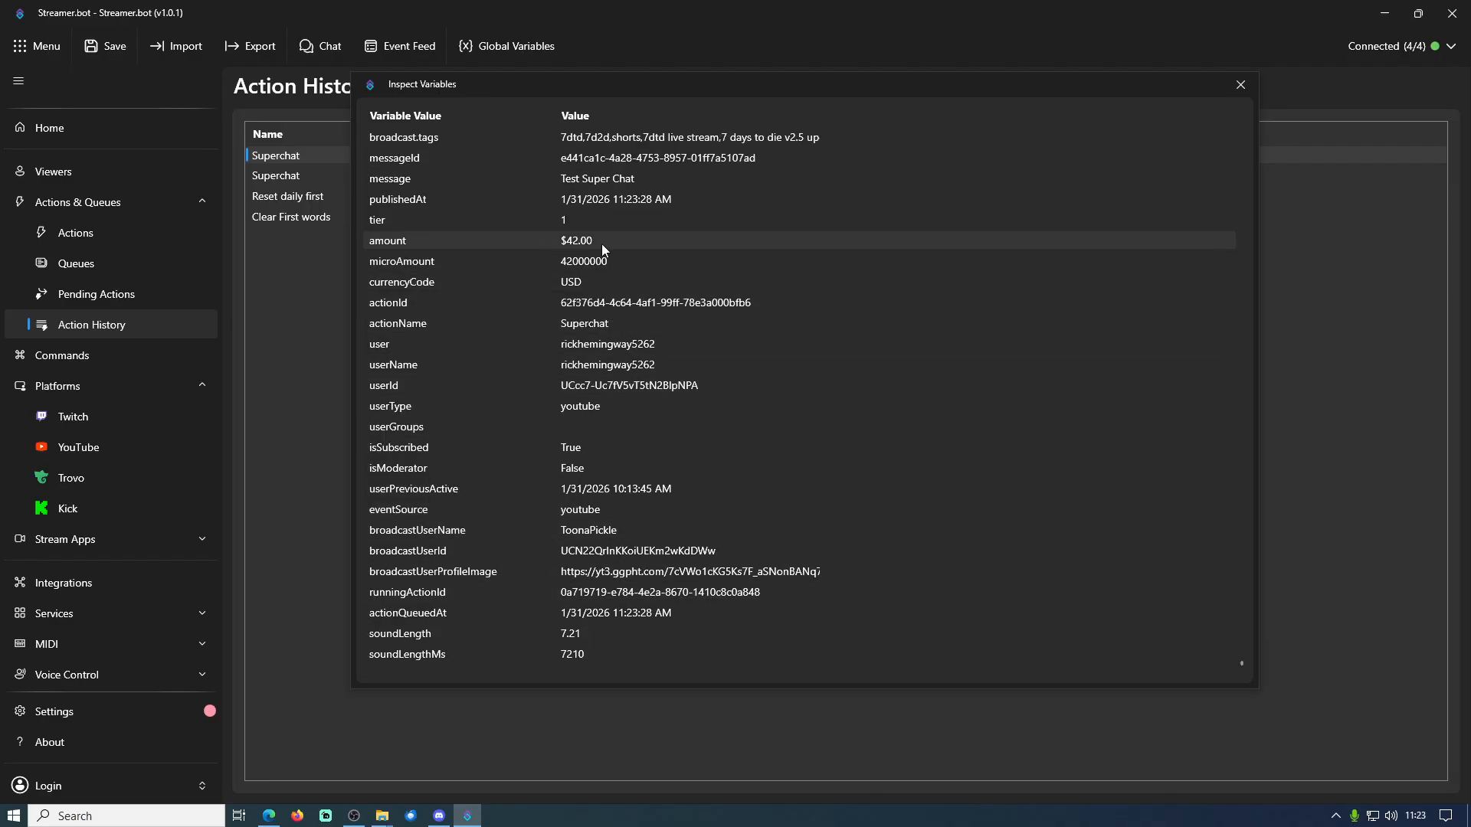
{"action": "left_click", "coordinate": [1242, 86]}
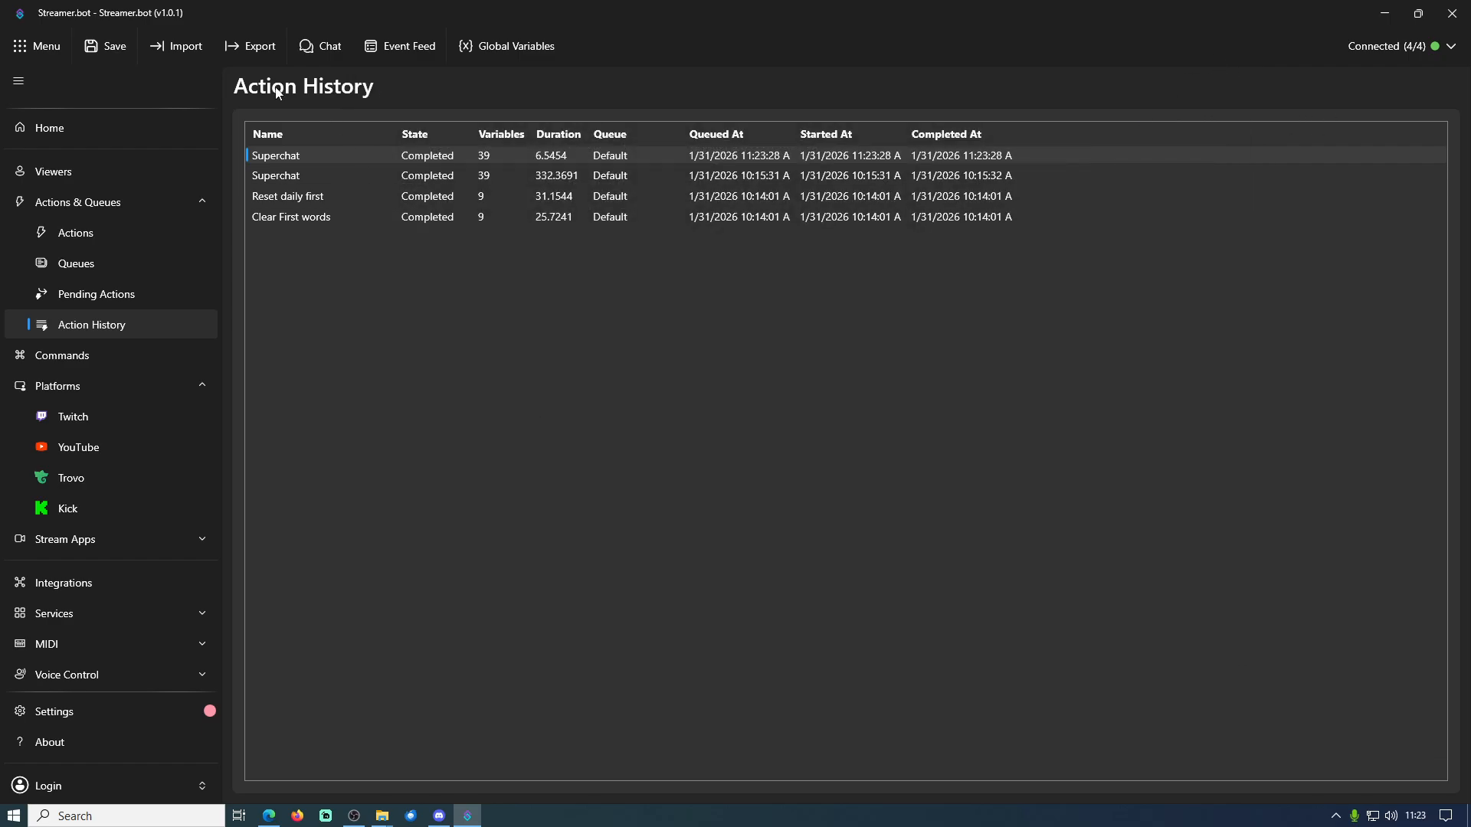
Return to the Superchat action and set the 10000000 microAmount condition's value to 42000000
{"action": "left_click", "coordinate": [96, 236]}
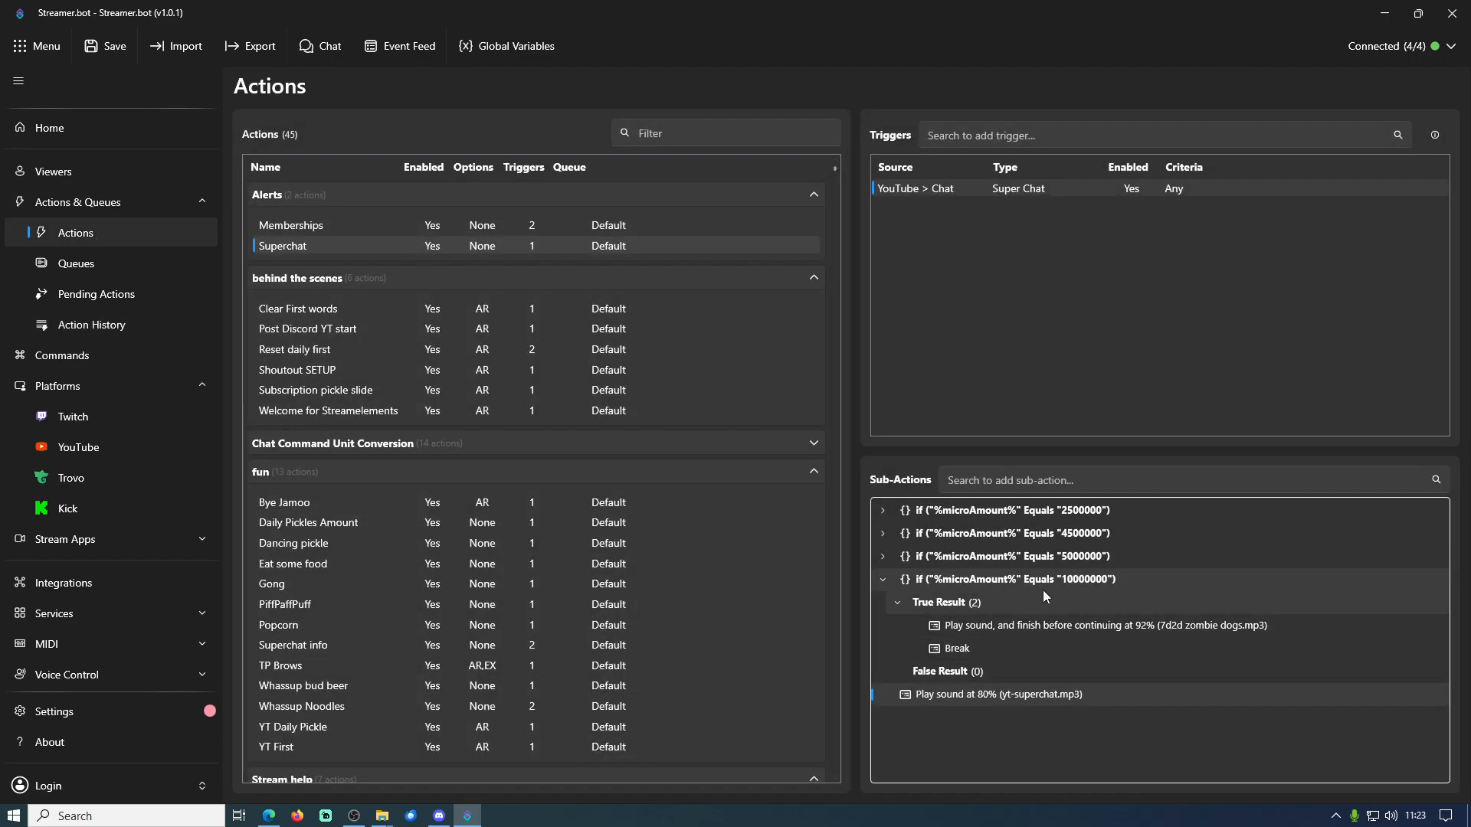
{"action": "left_click", "coordinate": [959, 580]}
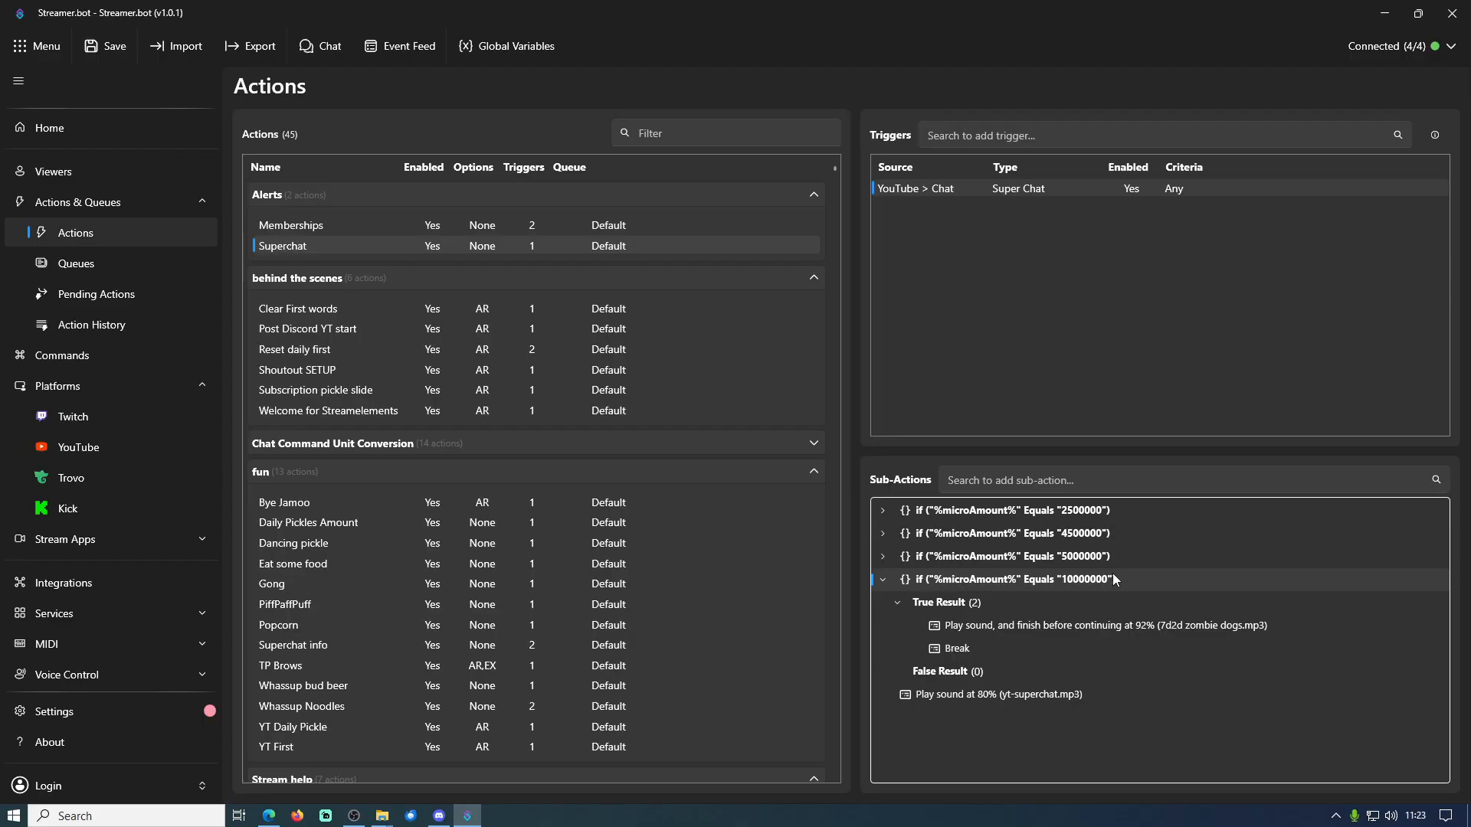
{"action": "double_click", "coordinate": [1047, 585]}
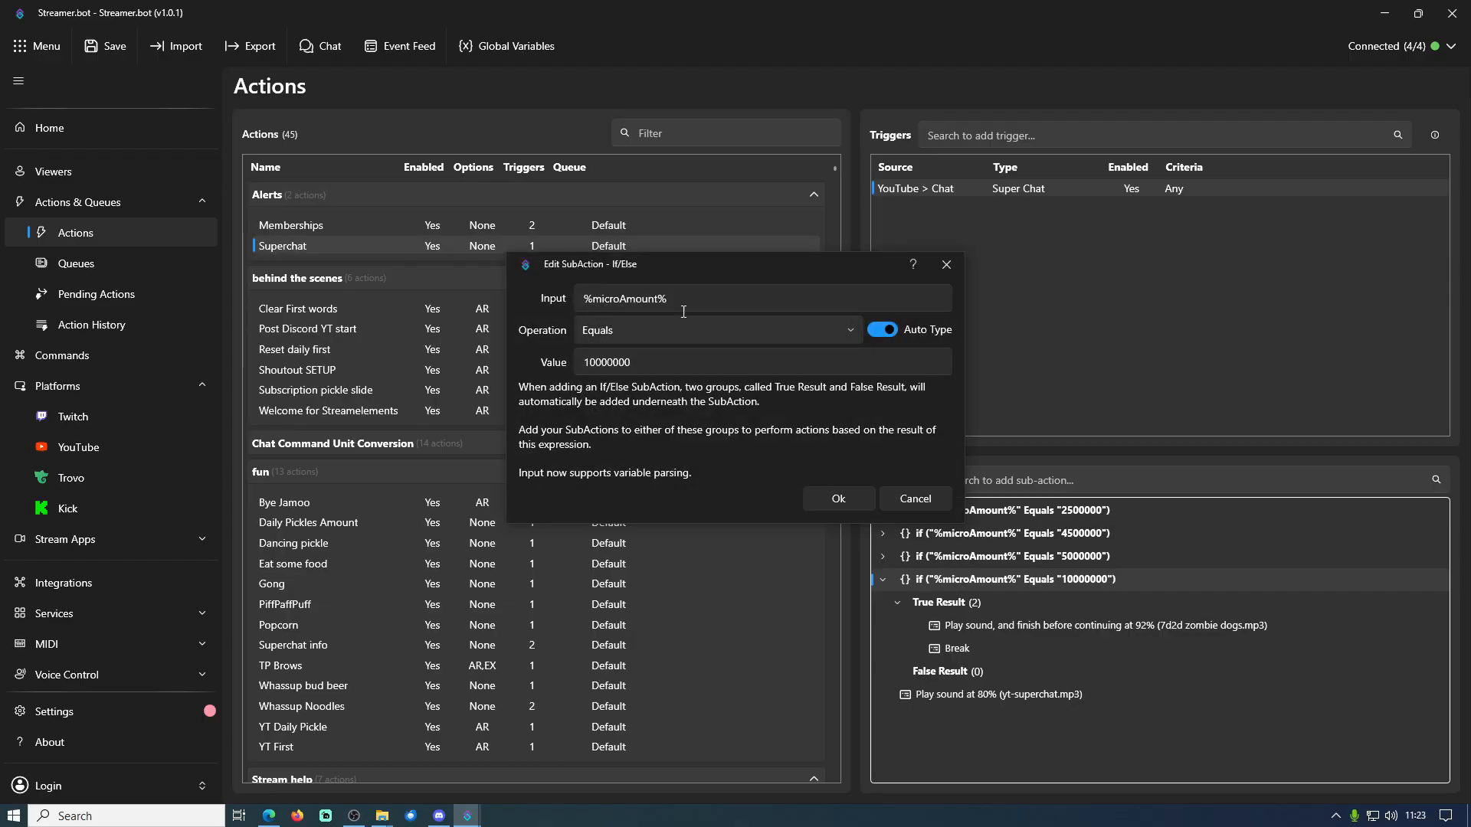
{"action": "left_click_drag", "start_coordinate": [600, 362], "coordinate": [576, 363]}
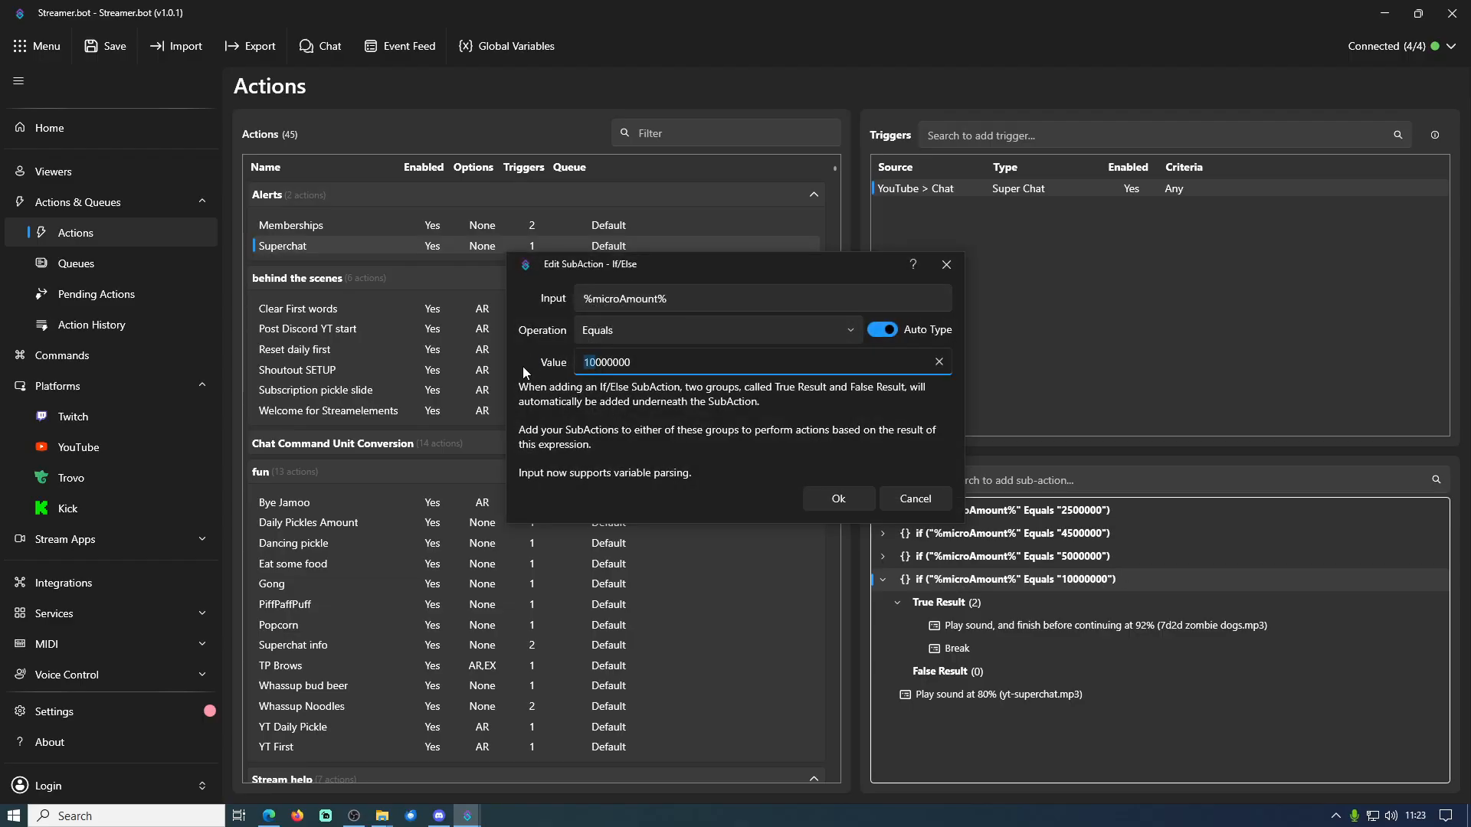
{"action": "type", "text": "42"}
{"action": "left_click", "coordinate": [838, 500]}
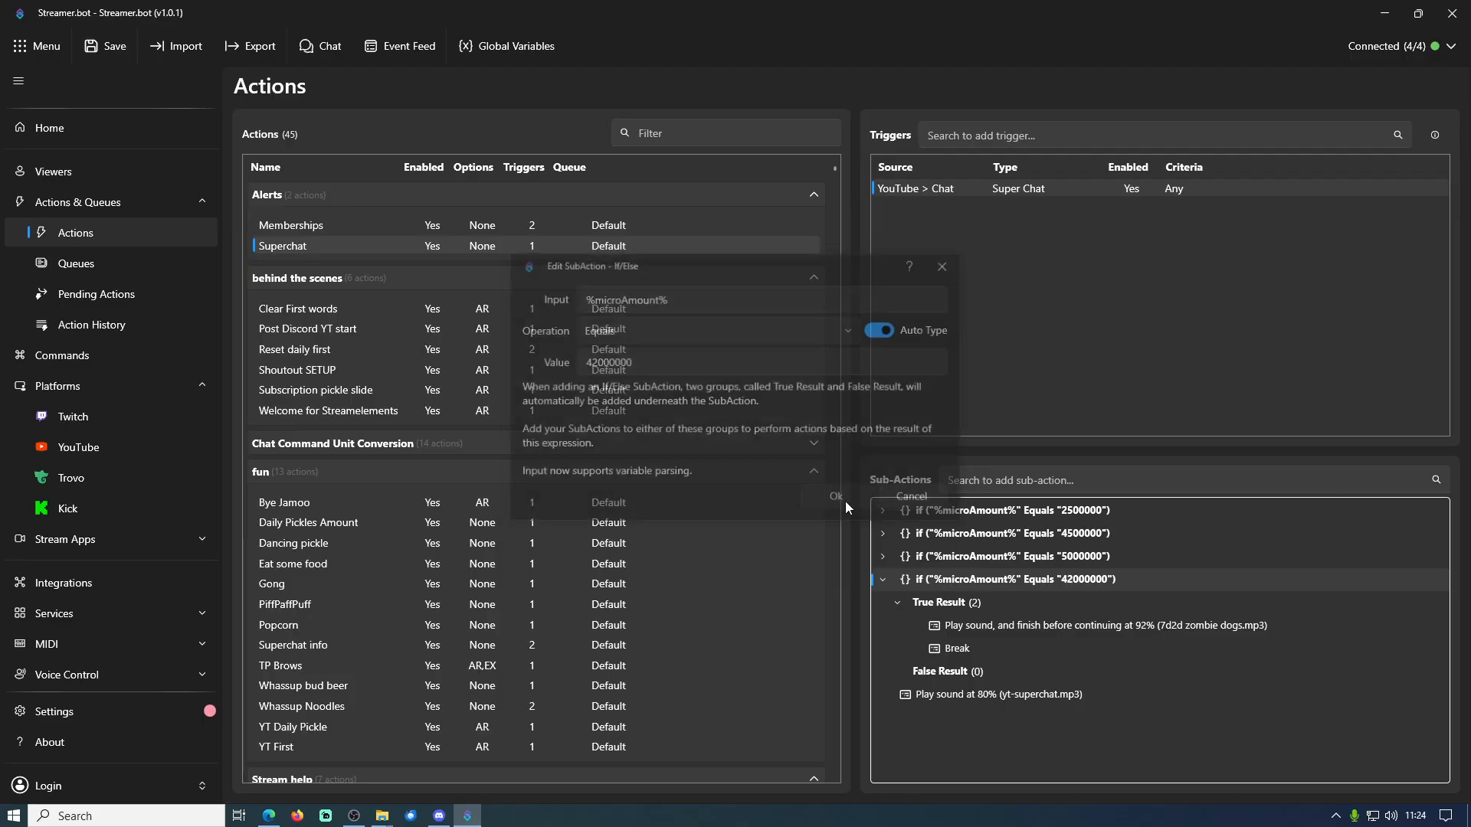
Lower the 7d2d zombie dogs.mp3 sound's volume to 13% and run a test of the Super Chat trigger
{"action": "double_click", "coordinate": [1106, 622]}
{"action": "left_click_drag", "start_coordinate": [724, 478], "coordinate": [576, 491]}
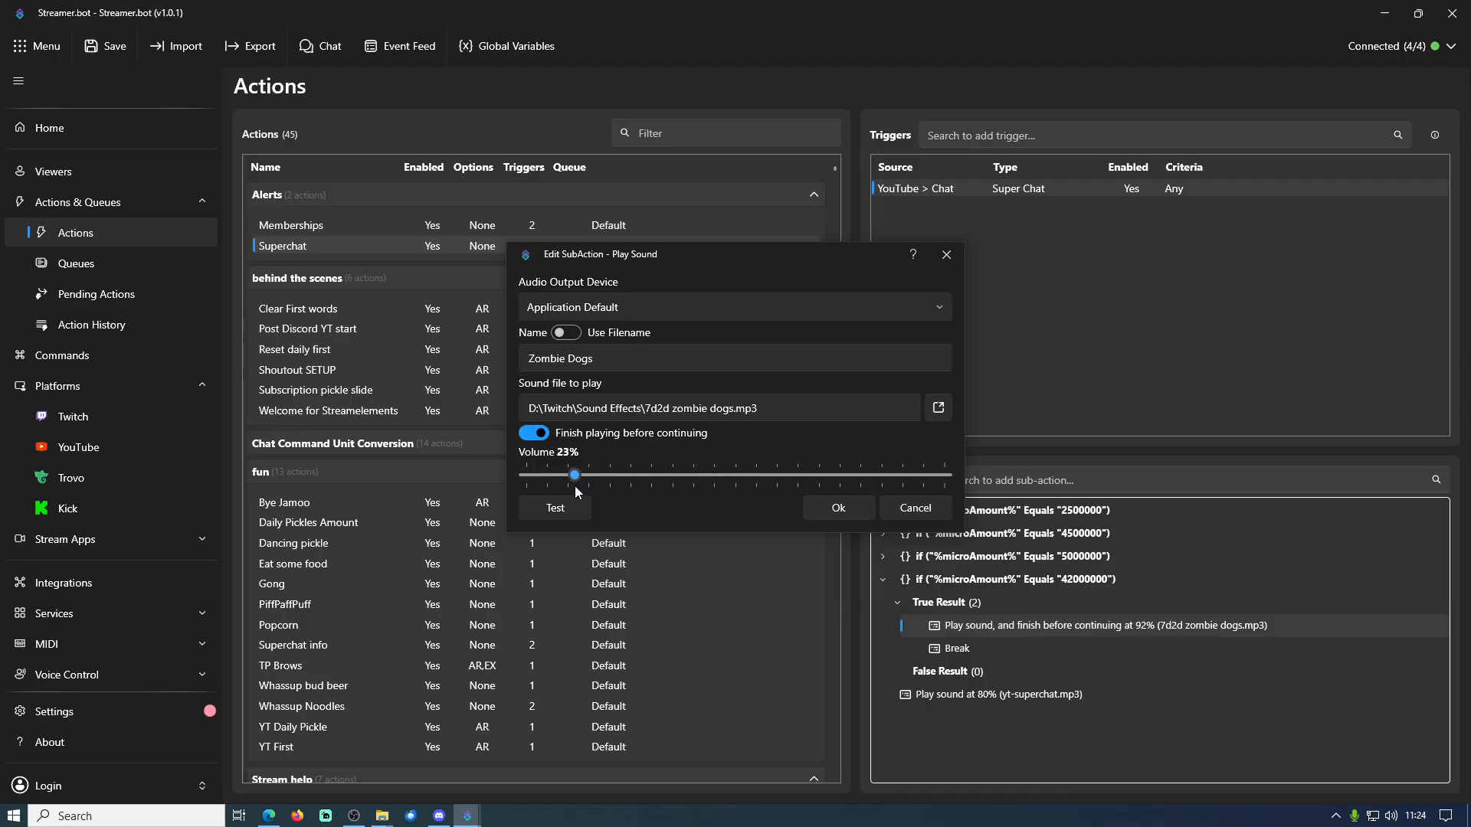
{"action": "left_click", "coordinate": [856, 512]}
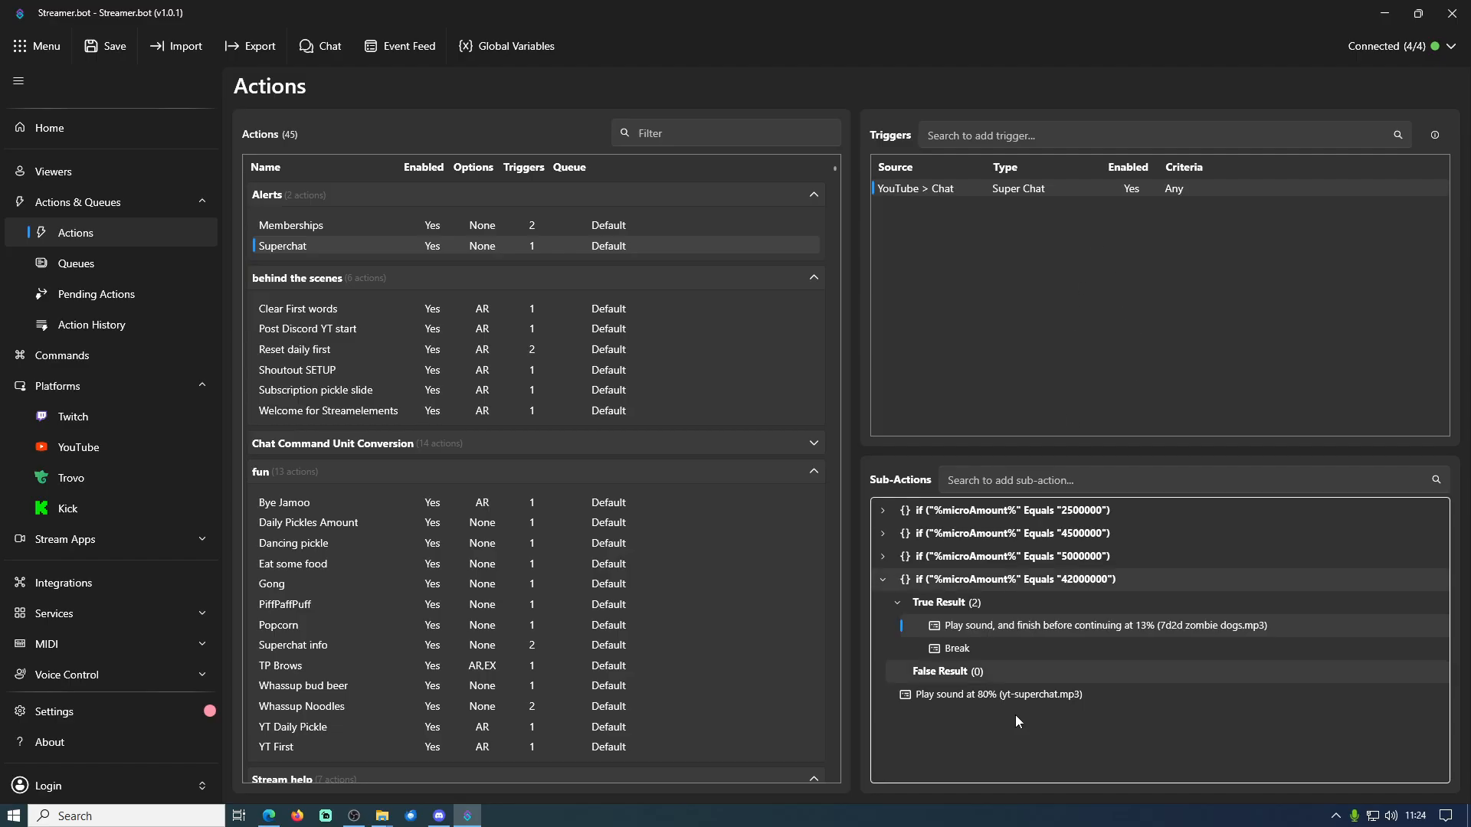
{"action": "right_click", "coordinate": [1006, 192]}
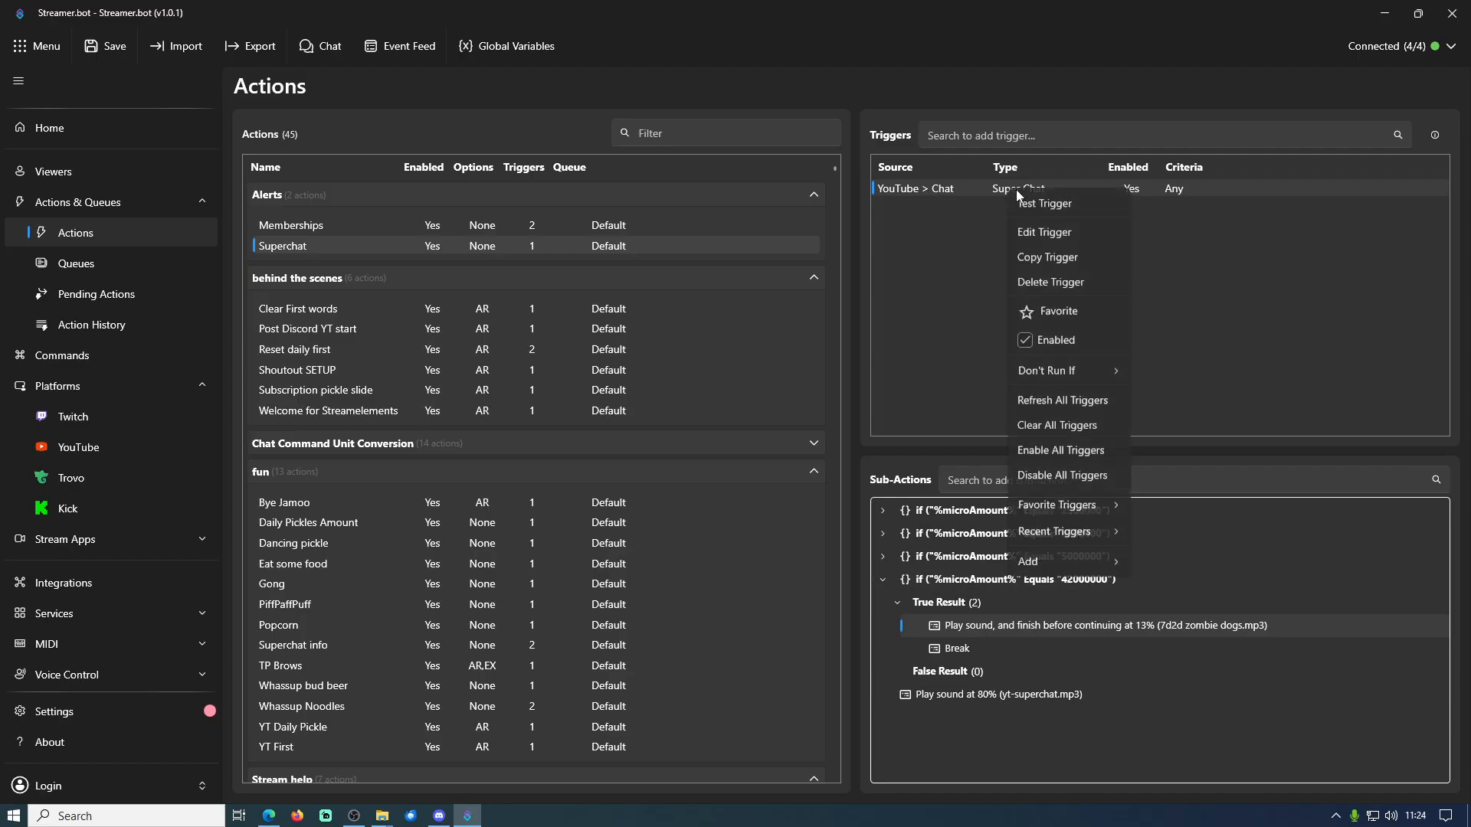
{"action": "left_click", "coordinate": [1064, 205]}
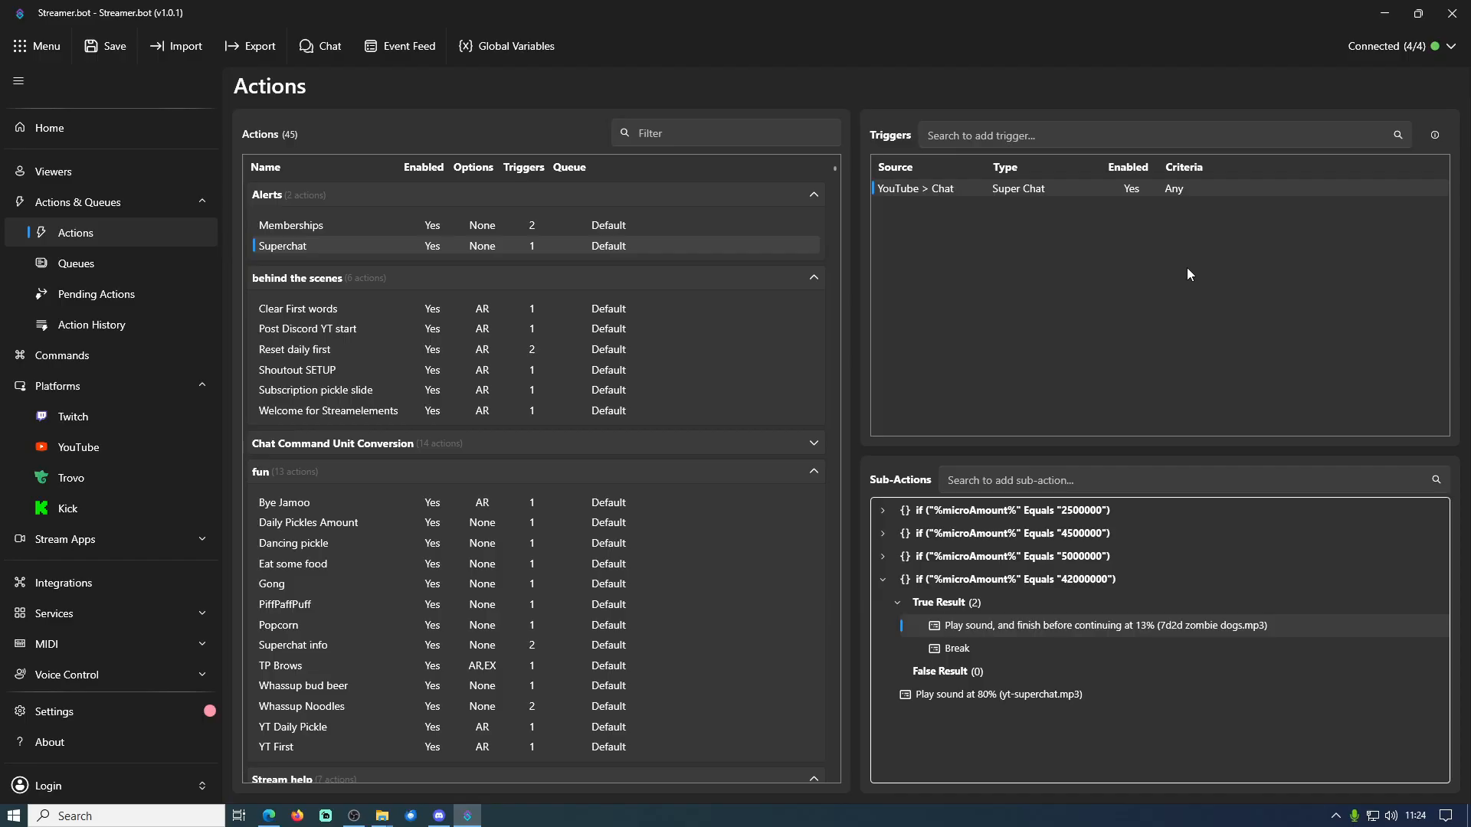
Set the 42000000 microAmount condition's value back to 10000000
{"action": "double_click", "coordinate": [1048, 581]}
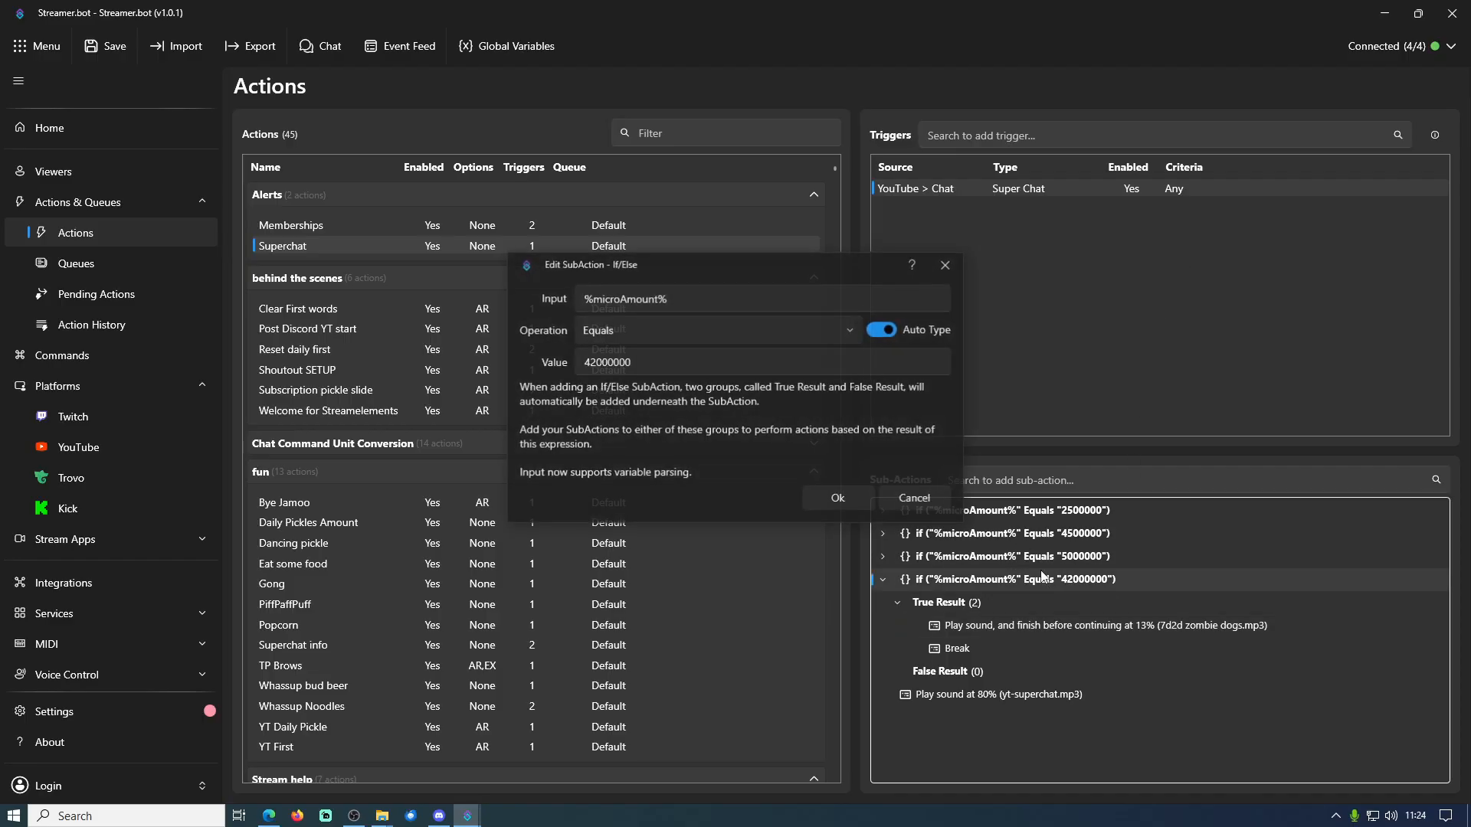
{"action": "left_click", "coordinate": [595, 371]}
{"action": "left_click_drag", "start_coordinate": [597, 372], "coordinate": [555, 365]}
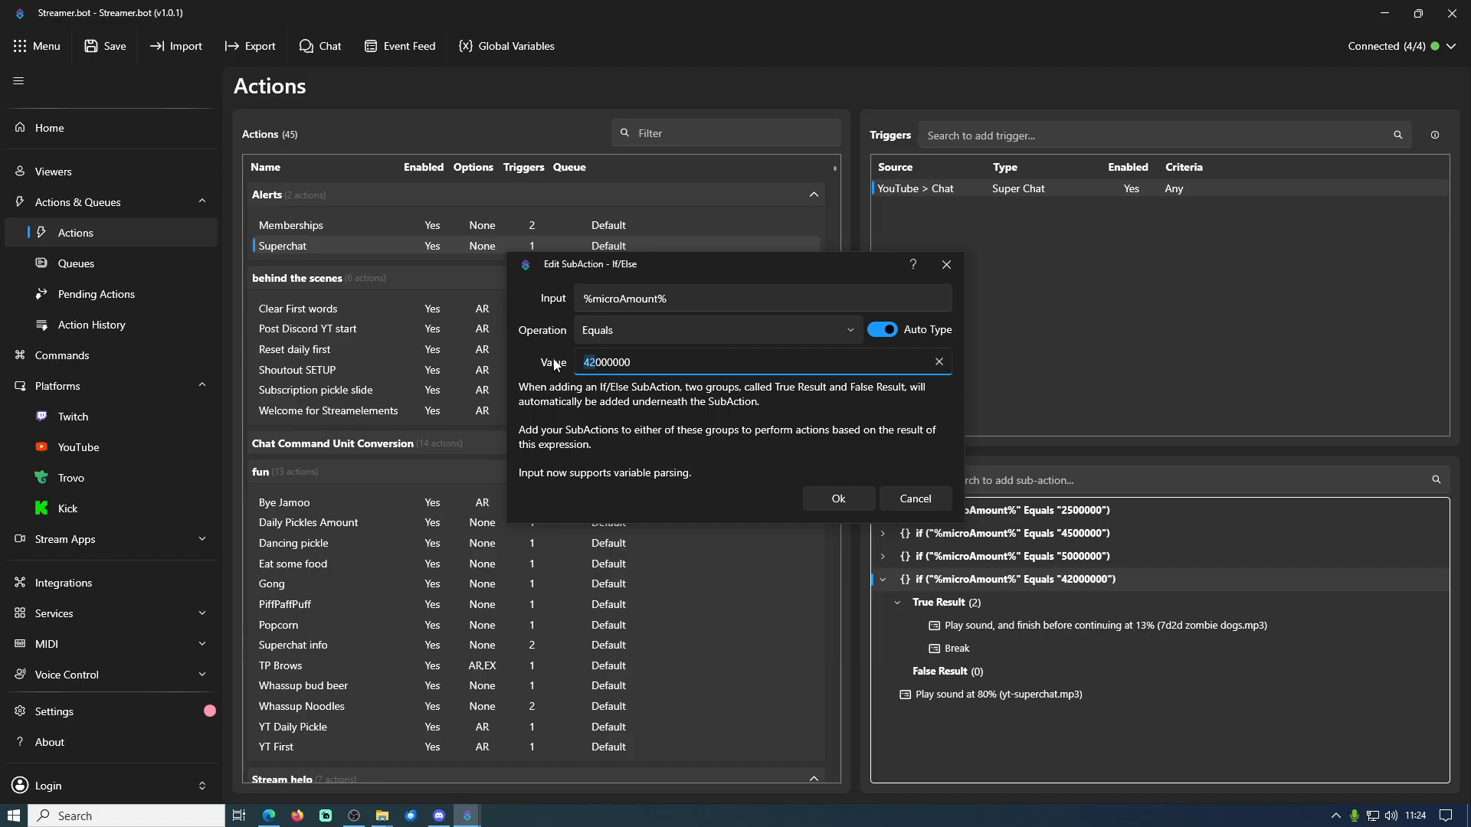
{"action": "type", "text": "10"}
{"action": "left_click", "coordinate": [839, 500]}
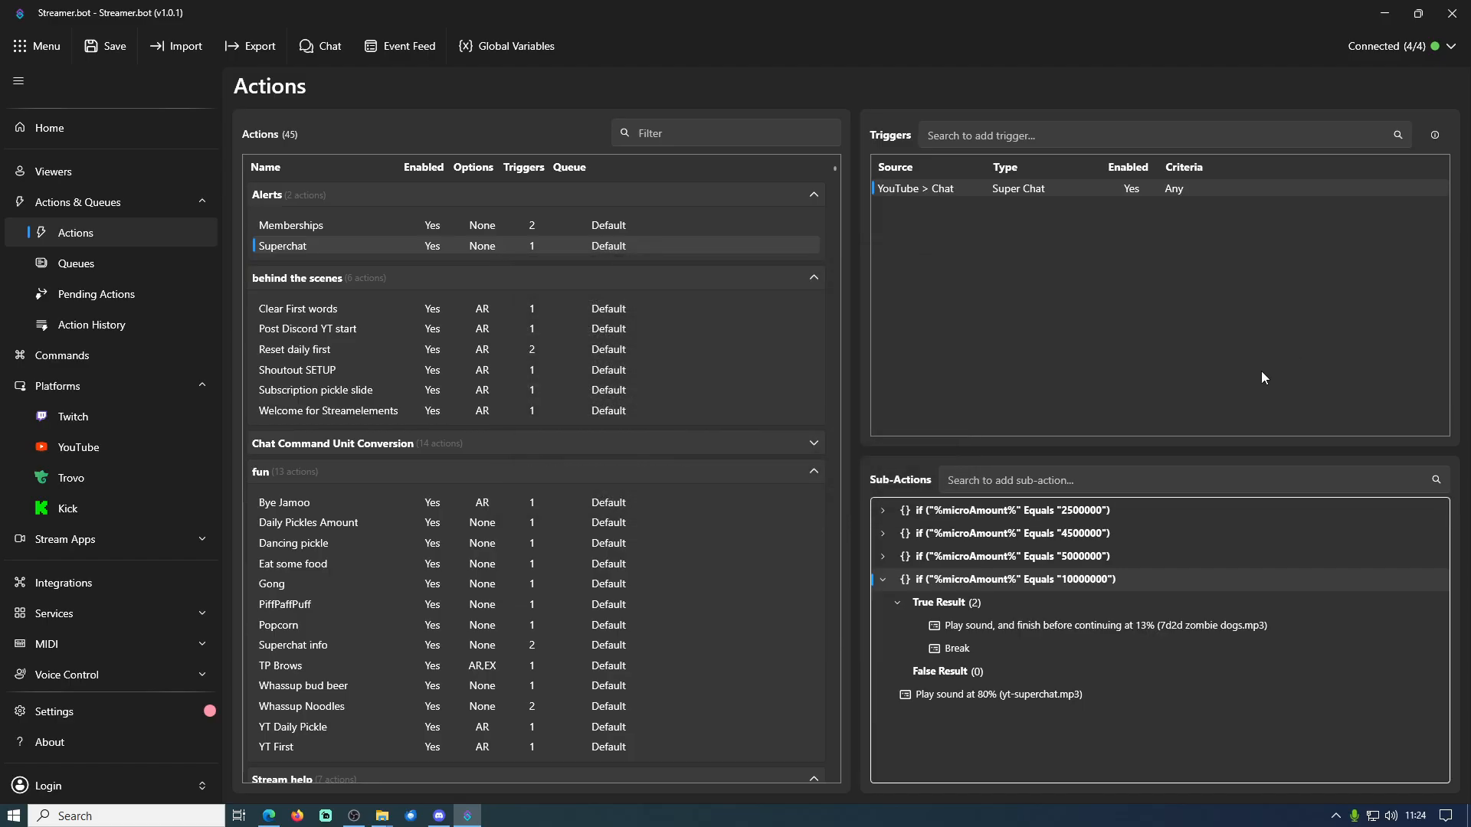